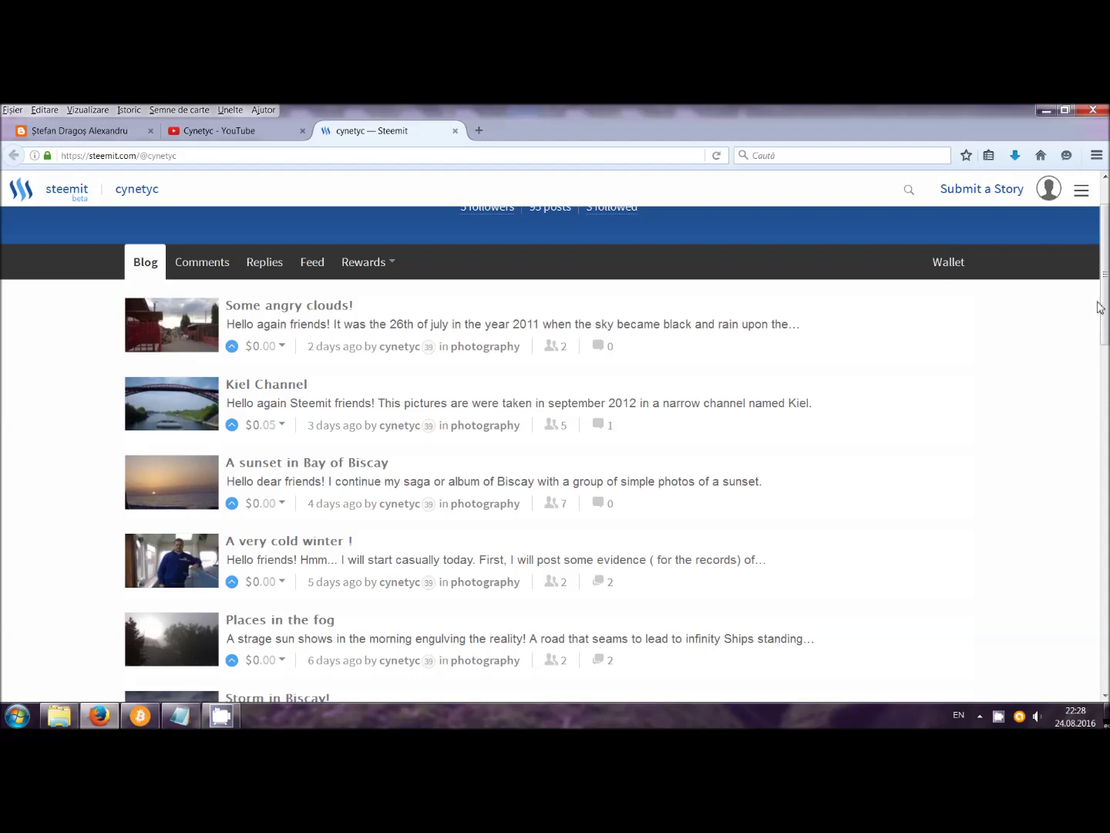
# Look over the list of blog posts on the open Steemit profile
pyautogui.scroll(2, 1106, 234)
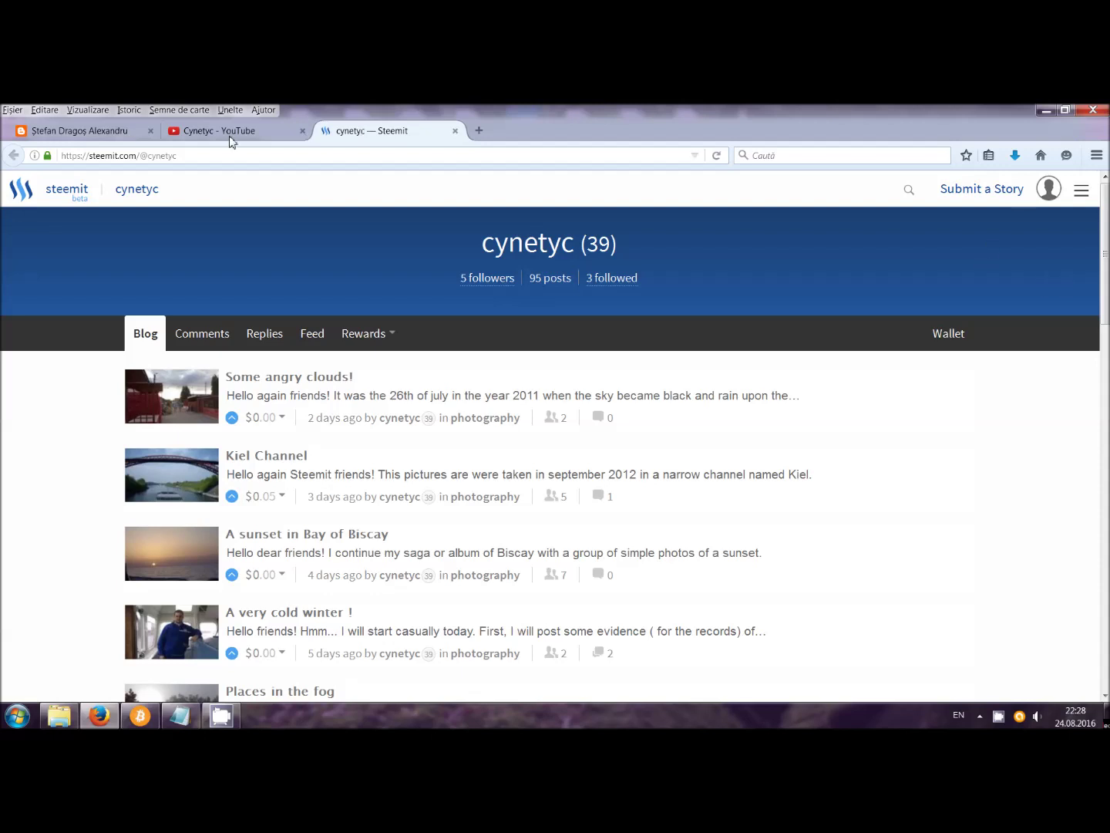
pyautogui.scroll(-5, 380, 245)
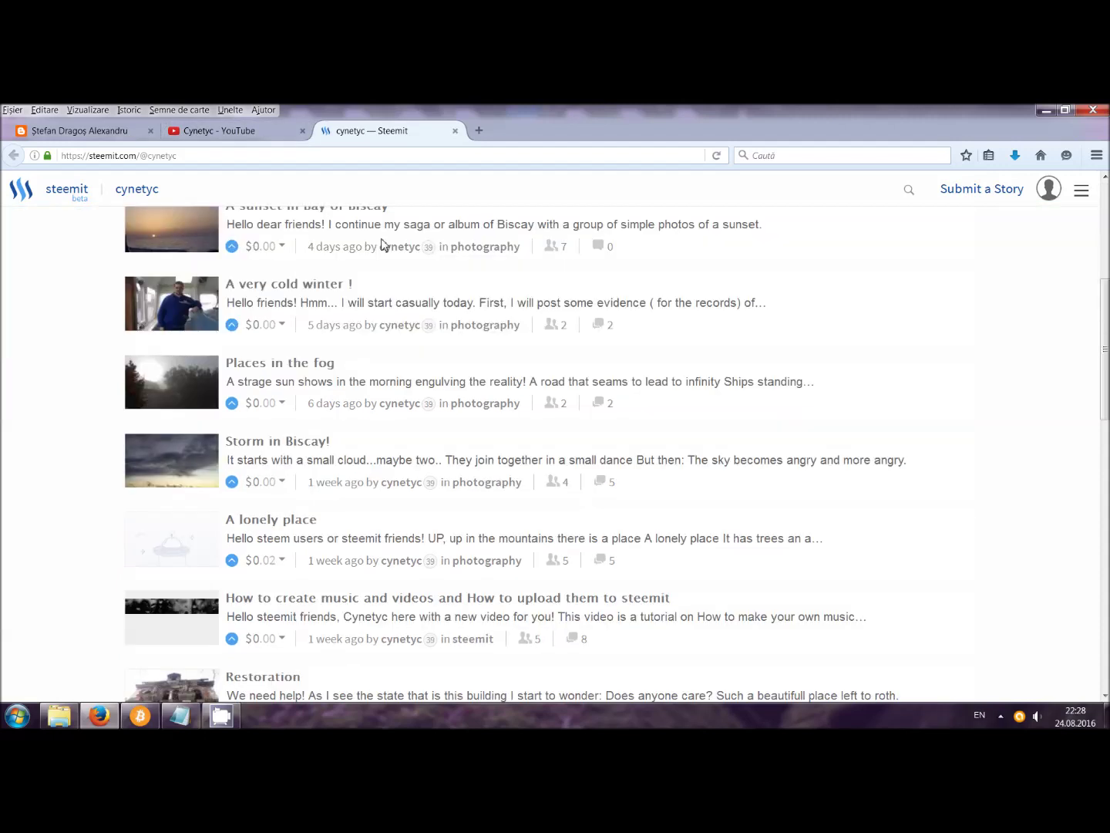
pyautogui.scroll(-1, 379, 245)
pyautogui.scroll(6, 380, 245)
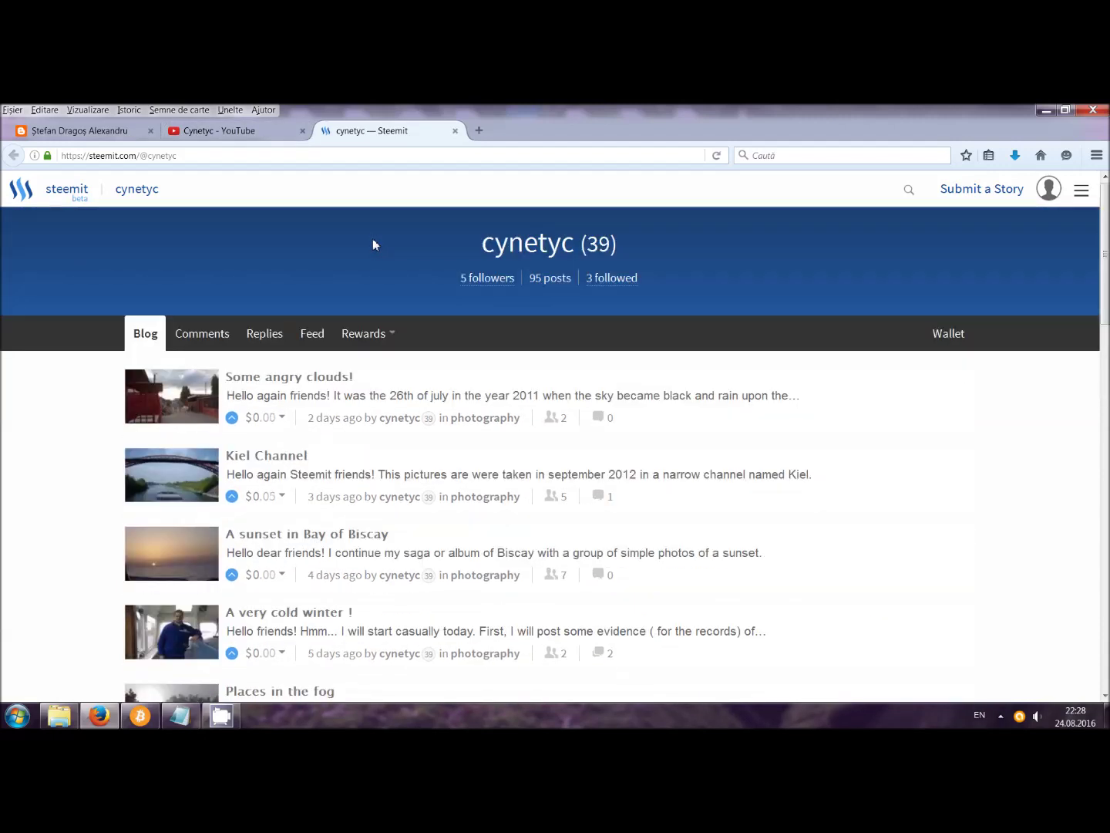
# Switch to the YouTube channel, open the video "HOW TO UPLOAD PICTURES AND VIDEOS ON STEEMIT 2016" and pause playback
pyautogui.click(275, 144)
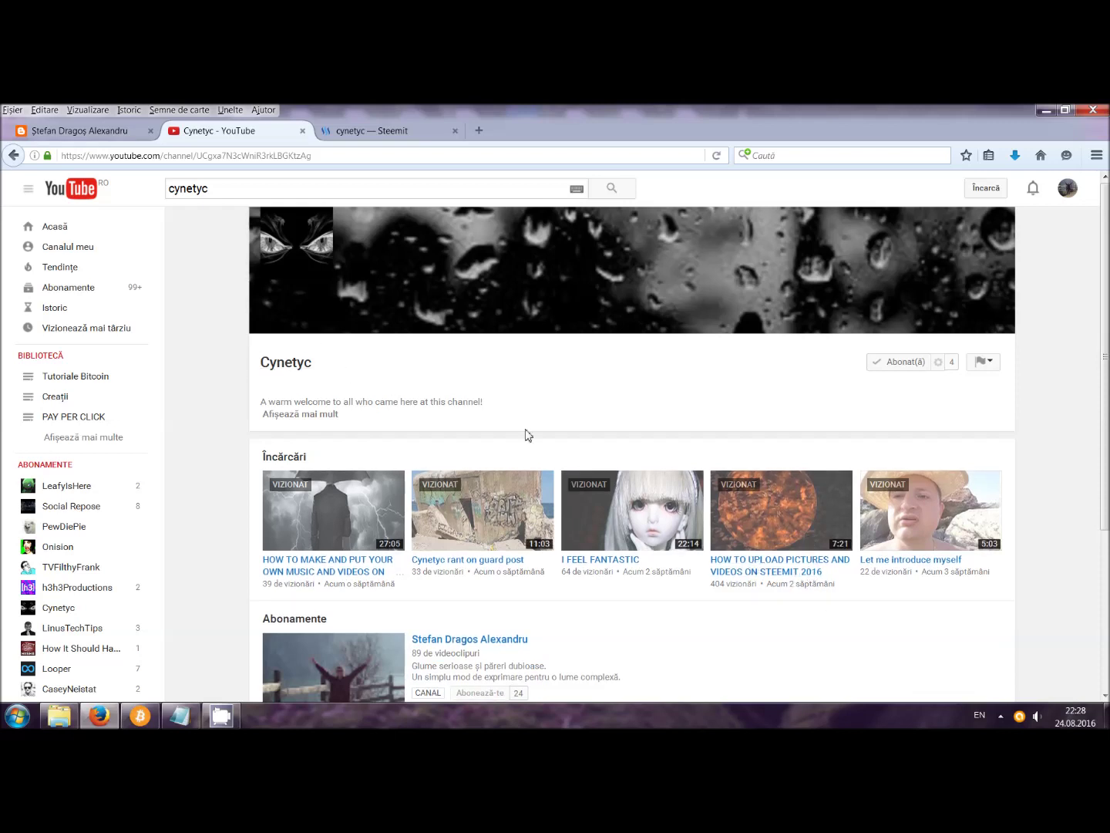
pyautogui.click(797, 521)
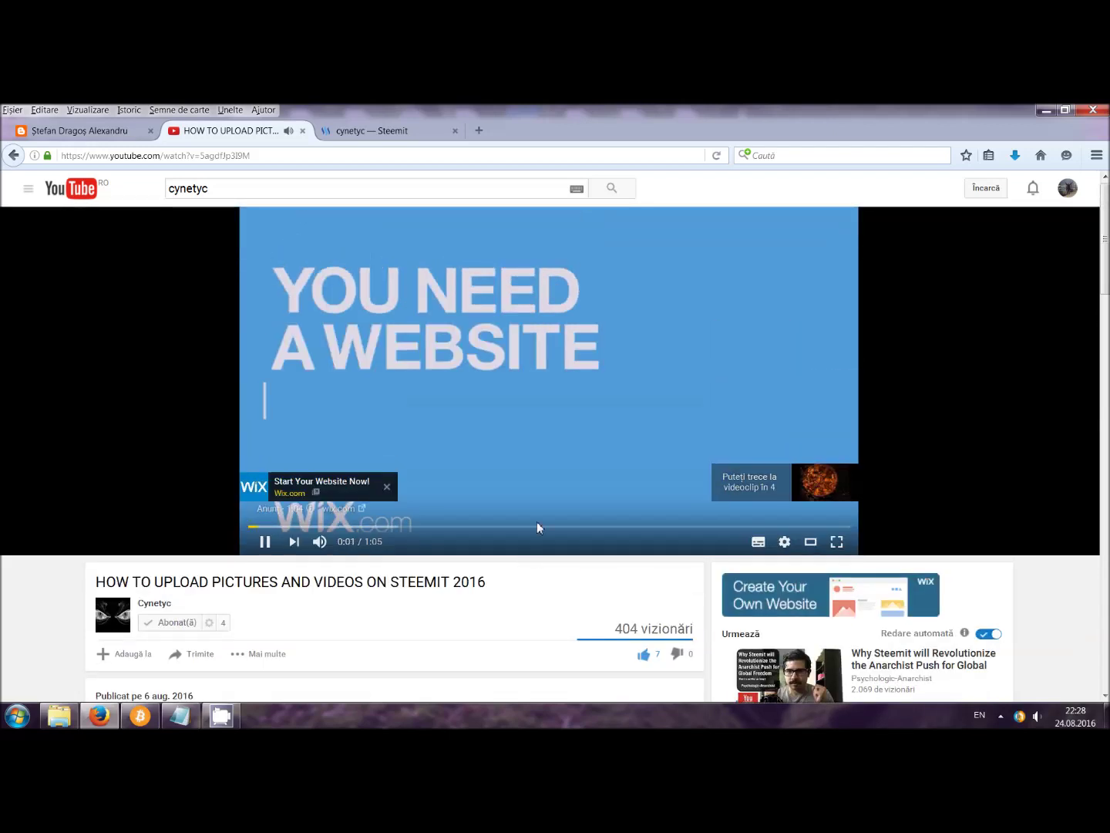
pyautogui.click(267, 543)
# Read the viewer comment and the description below the paused video
pyautogui.scroll(-10, 483, 557)
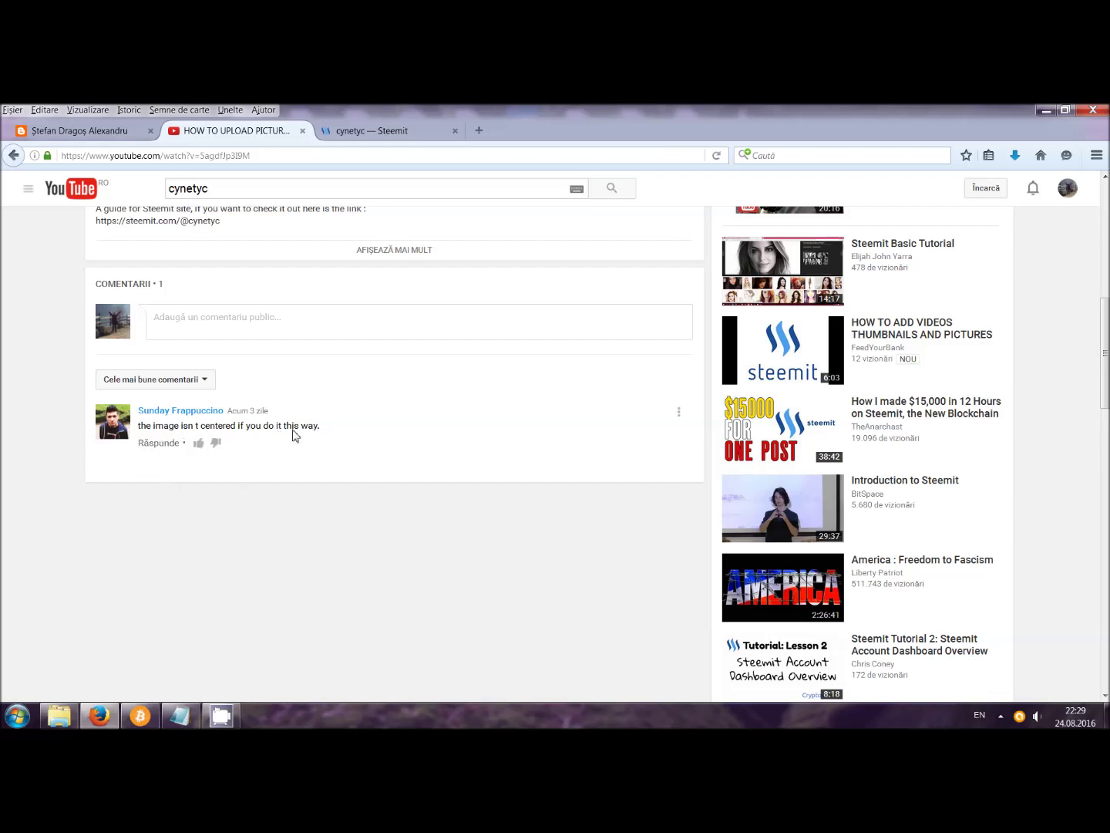
pyautogui.scroll(5, 376, 501)
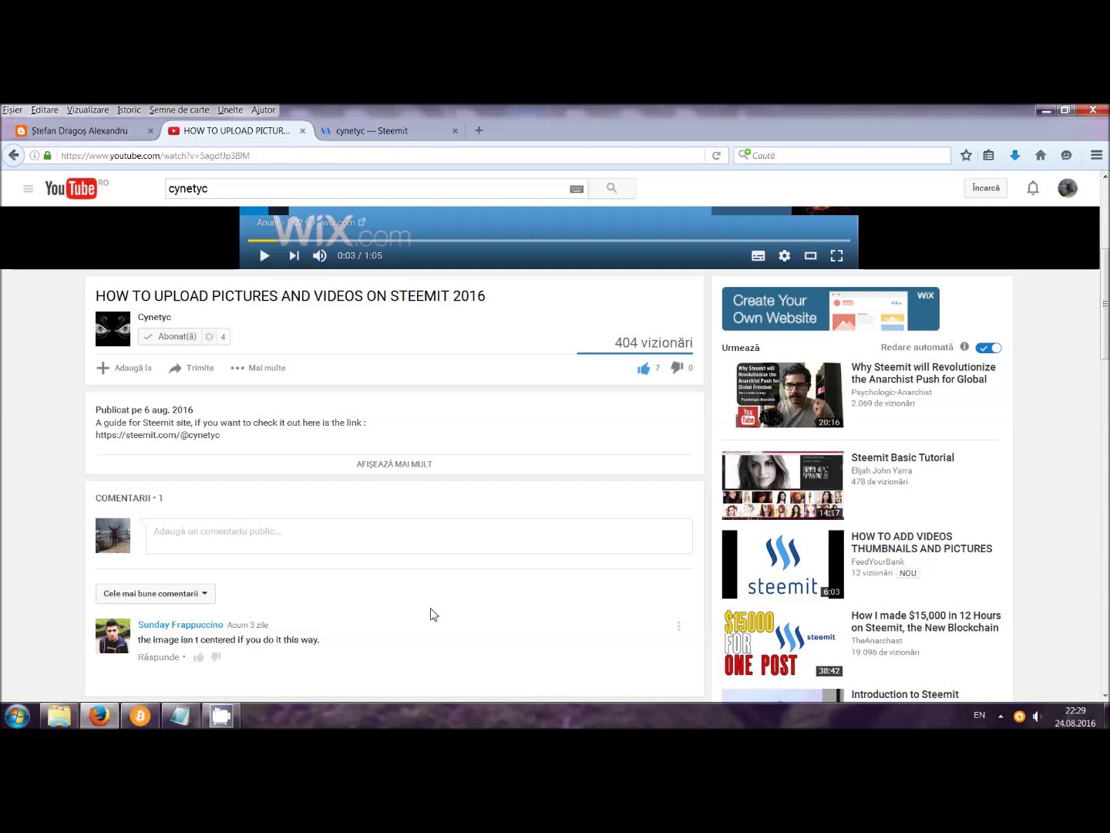
pyautogui.scroll(5, 431, 613)
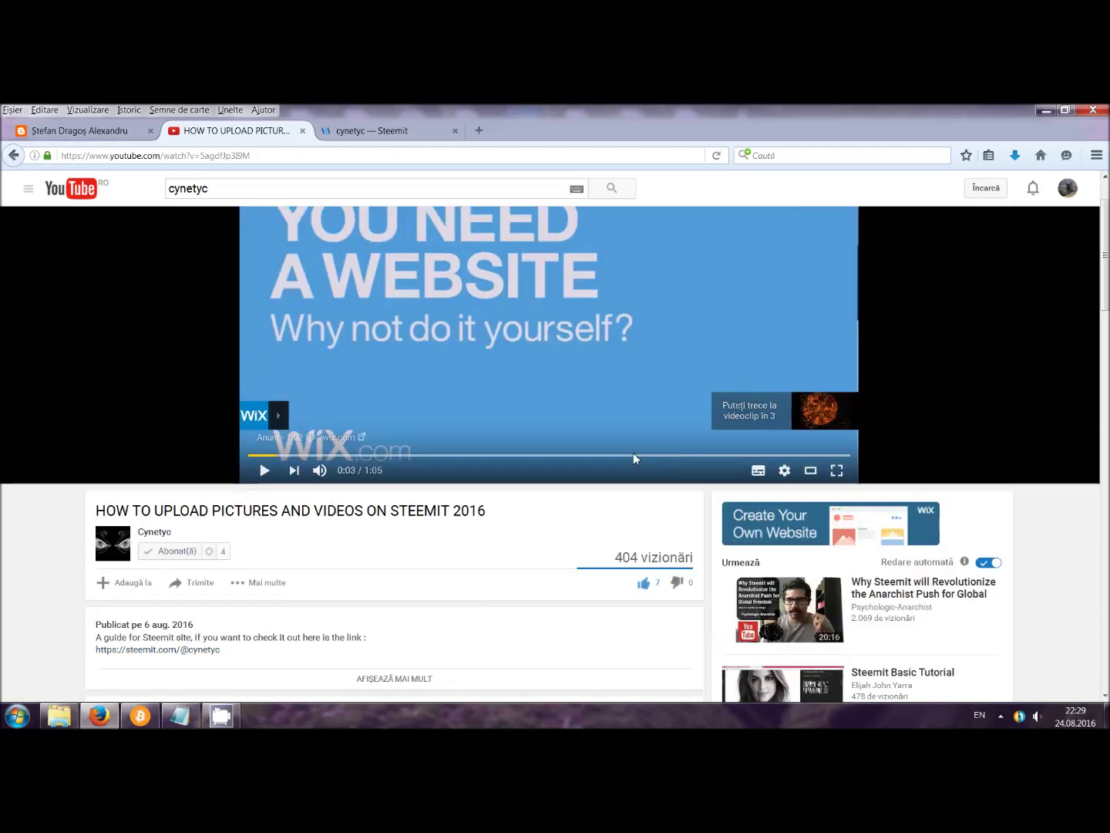
pyautogui.scroll(2, 634, 452)
pyautogui.scroll(-3, 407, 513)
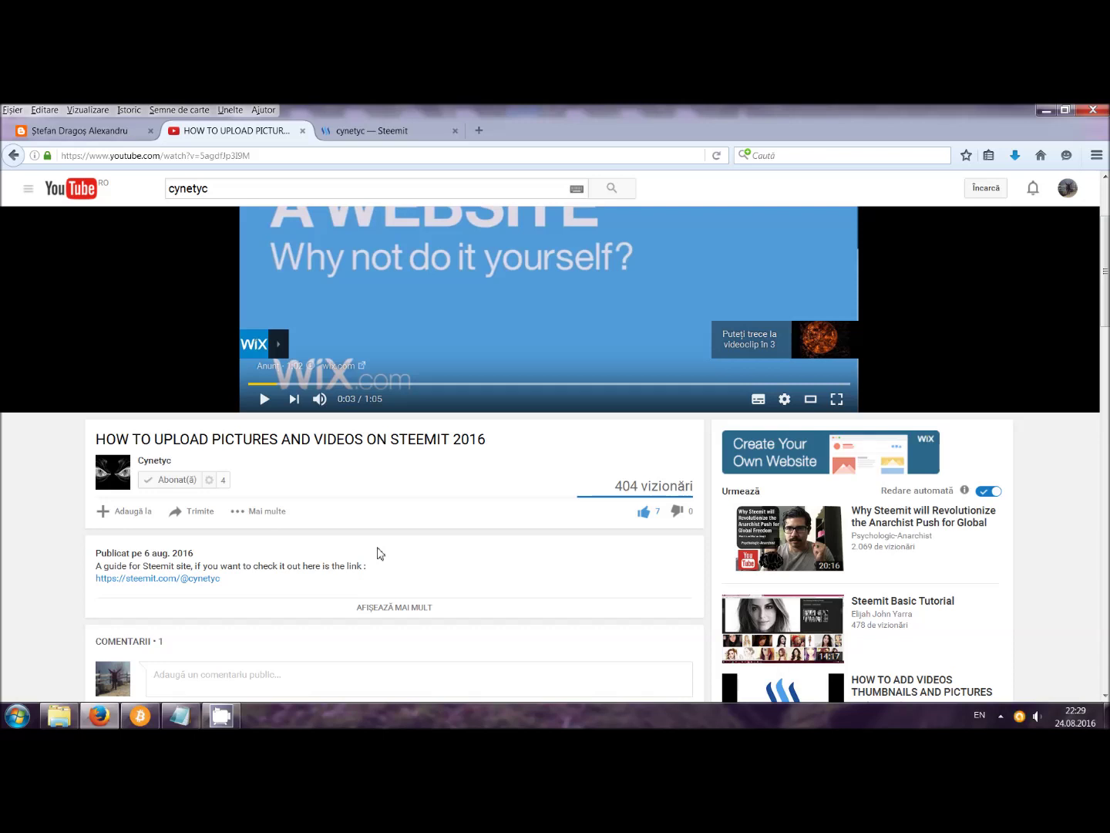
# Switch to the Steemit profile, open the "Kiel Channel" post and examine how its pictures are placed between the text
pyautogui.click(400, 131)
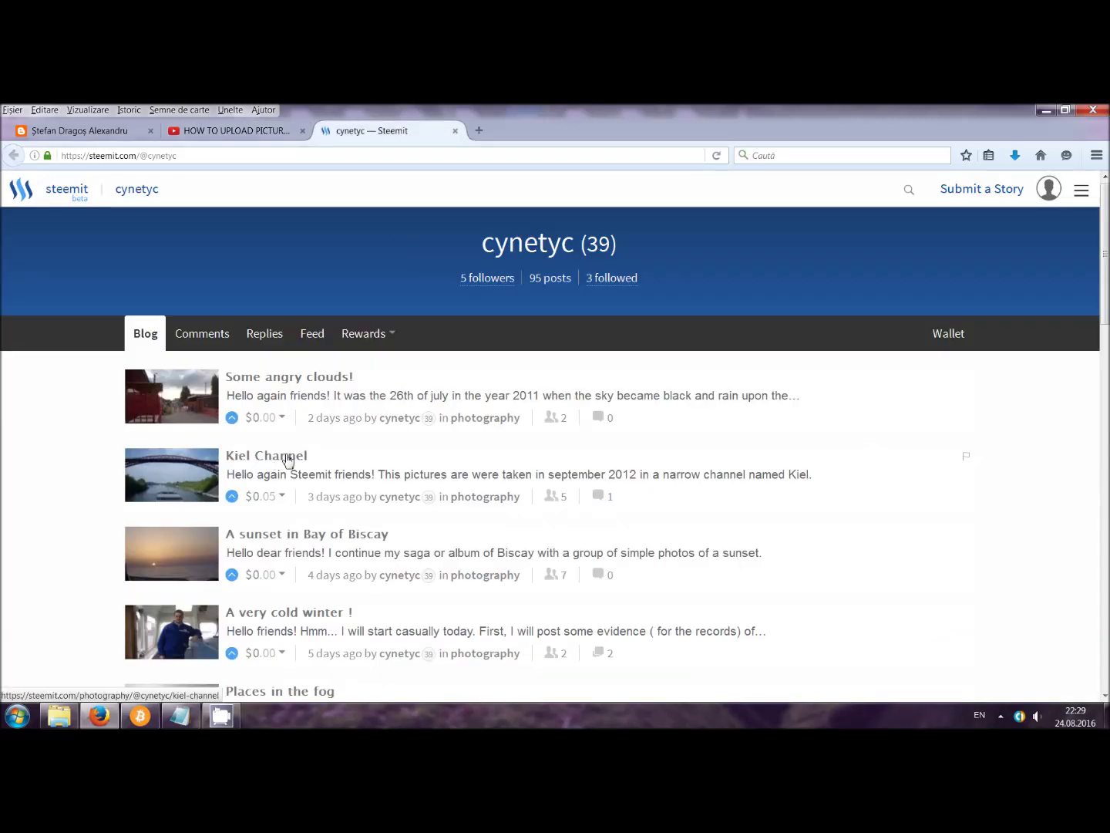
pyautogui.click(293, 459)
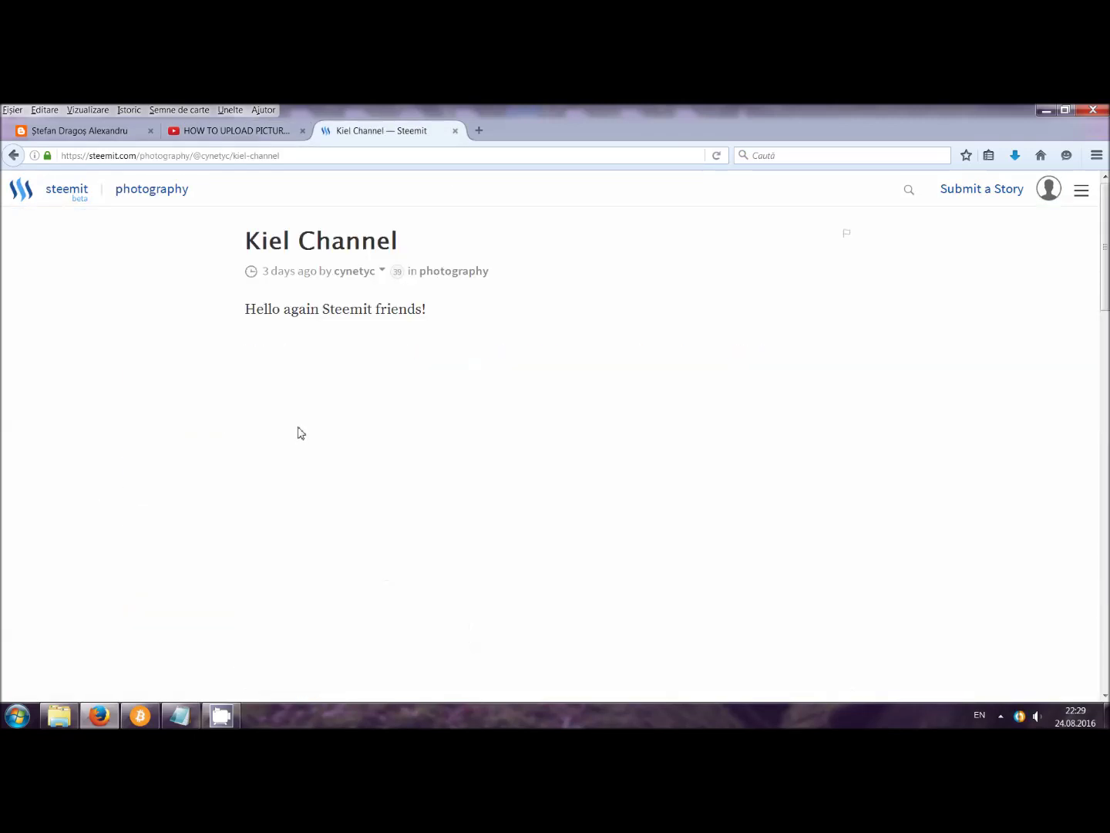
pyautogui.scroll(-5, 300, 436)
pyautogui.scroll(-10, 300, 432)
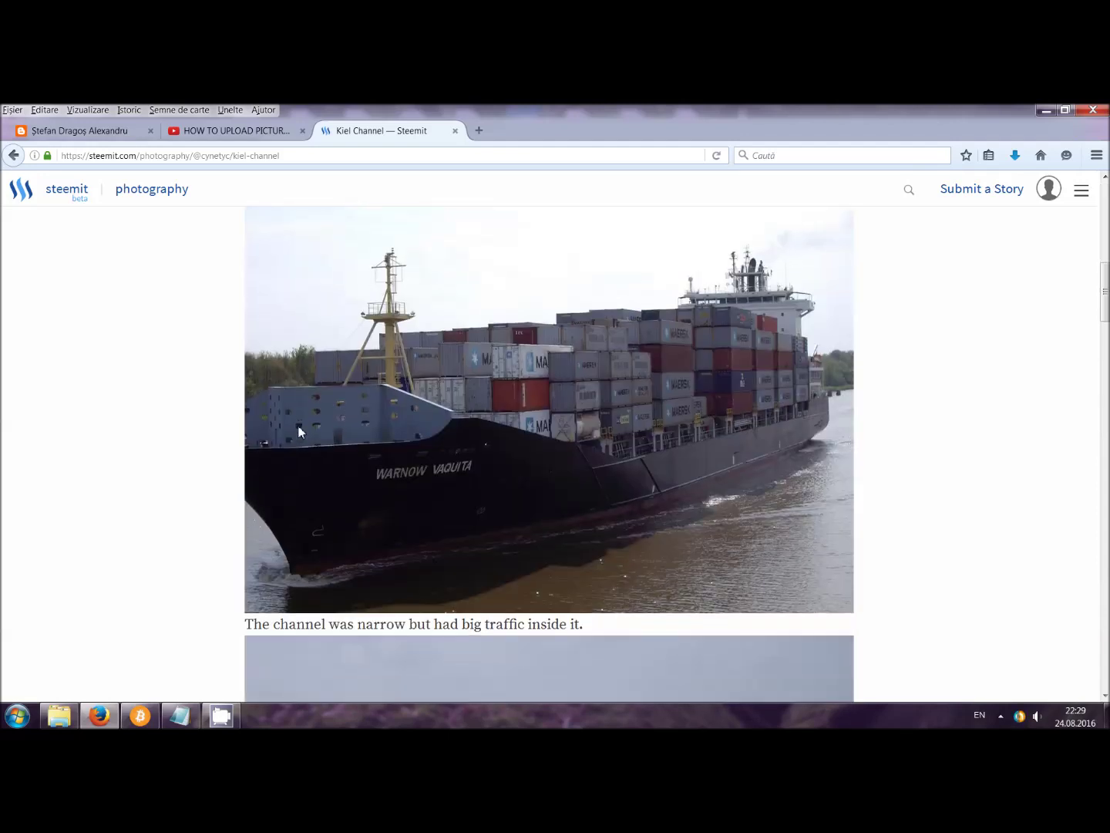
pyautogui.scroll(-3, 299, 432)
pyautogui.scroll(10, 299, 432)
pyautogui.scroll(3, 300, 432)
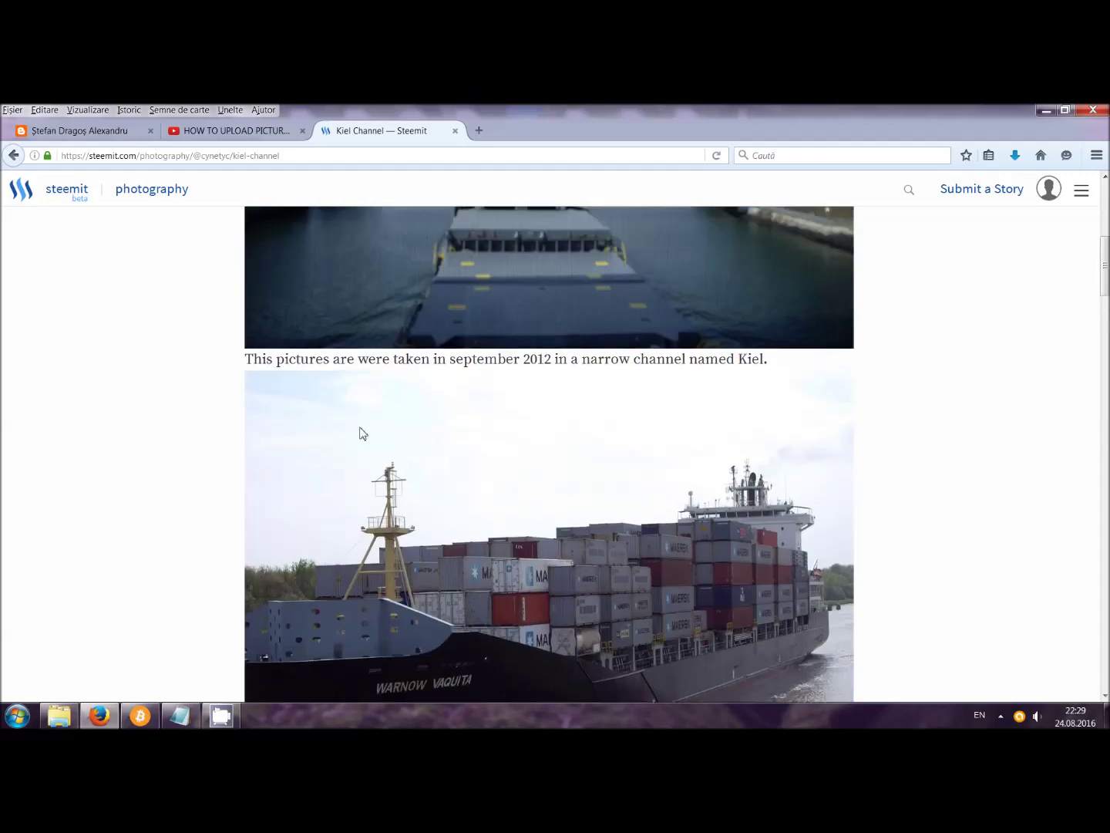
pyautogui.scroll(-5, 534, 429)
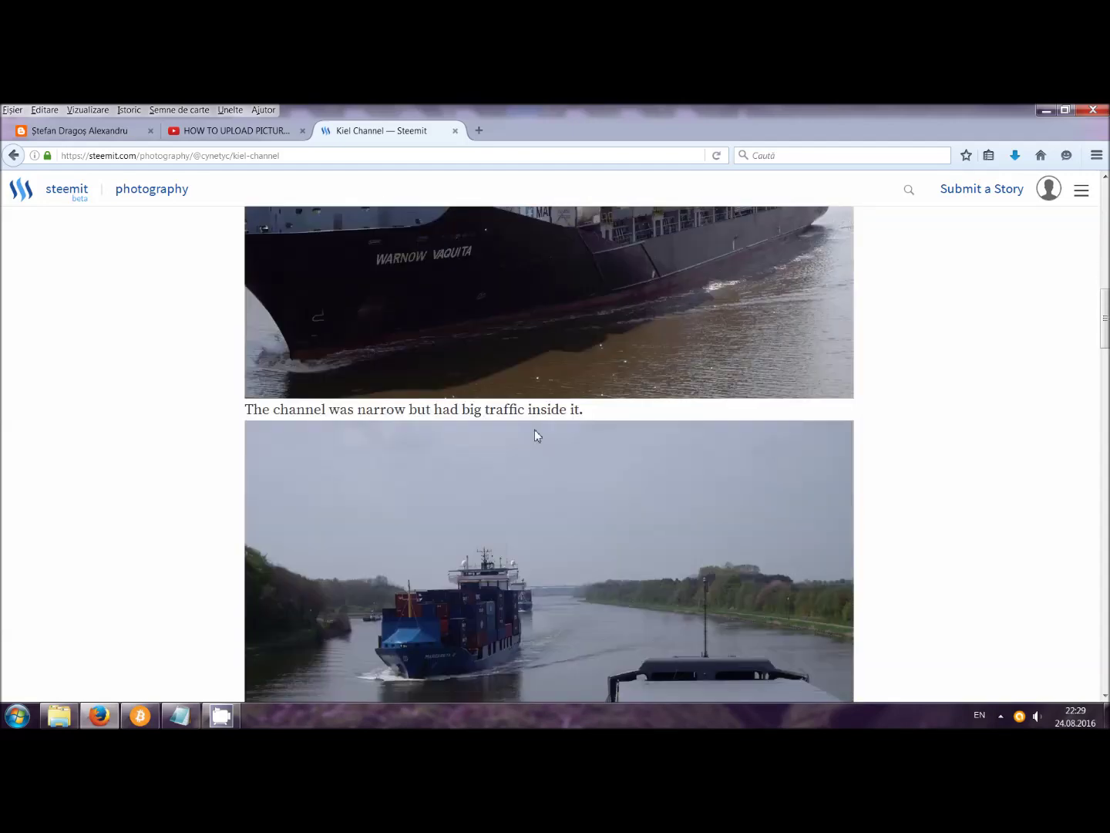
pyautogui.scroll(-12, 535, 429)
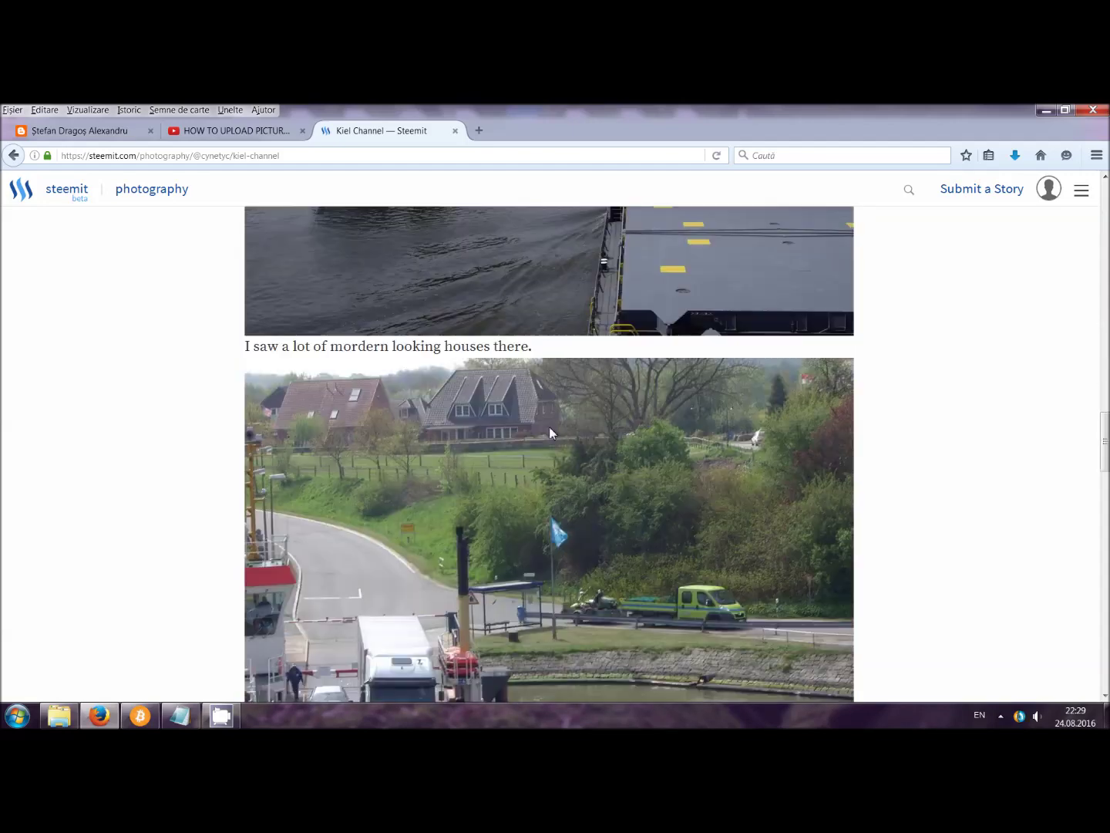
pyautogui.scroll(-8, 551, 428)
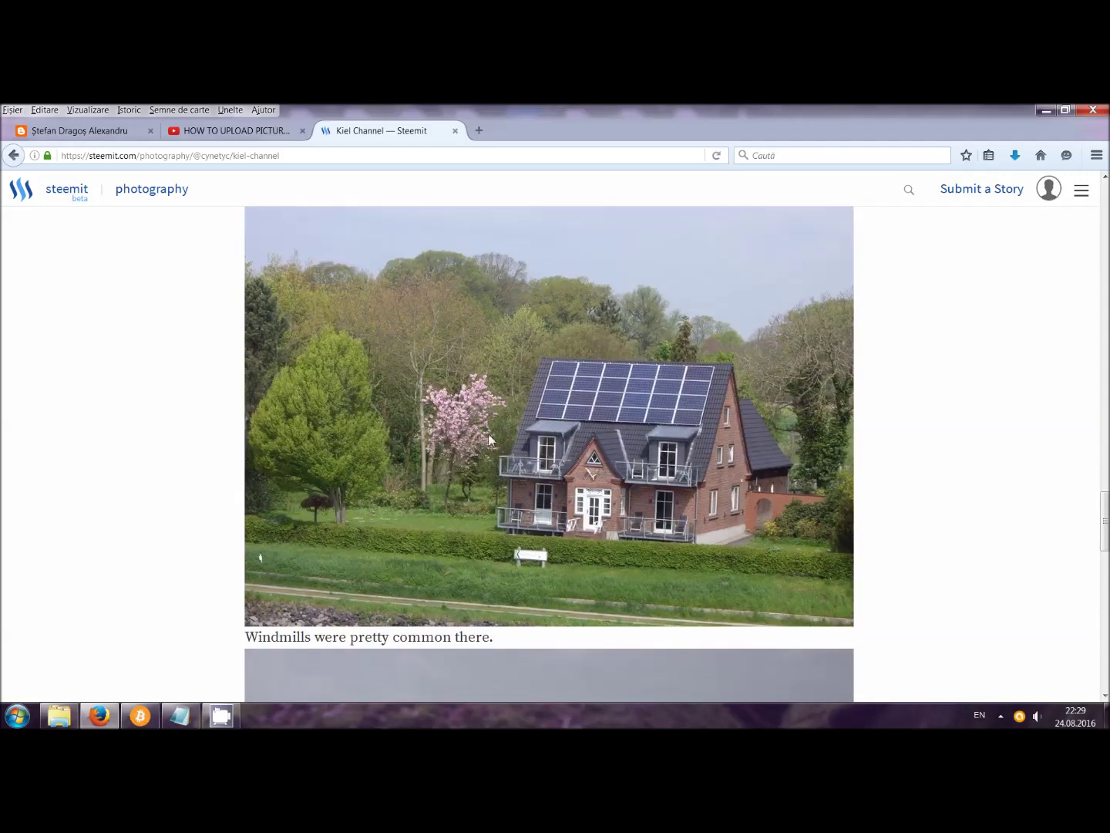
pyautogui.scroll(-6, 650, 440)
pyautogui.scroll(-10, 650, 445)
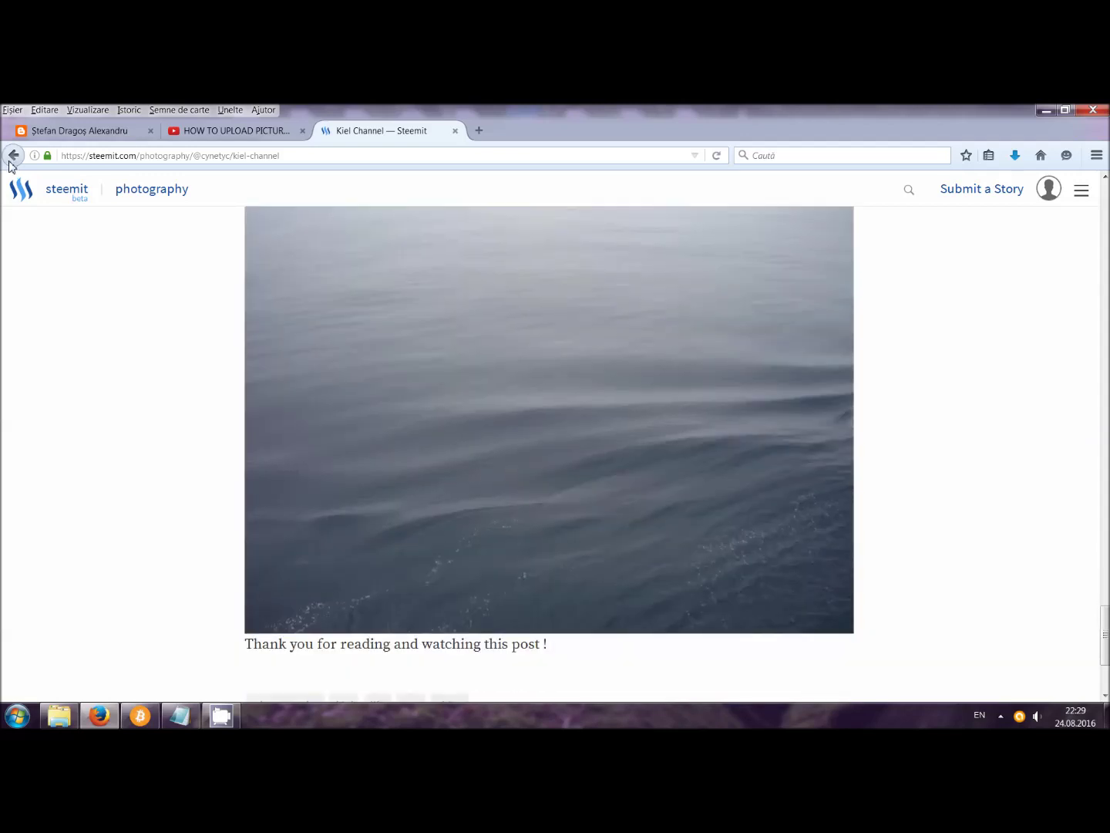
# Return to the profile's blog list and open the "A sunset in Bay of Biscay" post
pyautogui.click(12, 156)
pyautogui.scroll(-3, 247, 355)
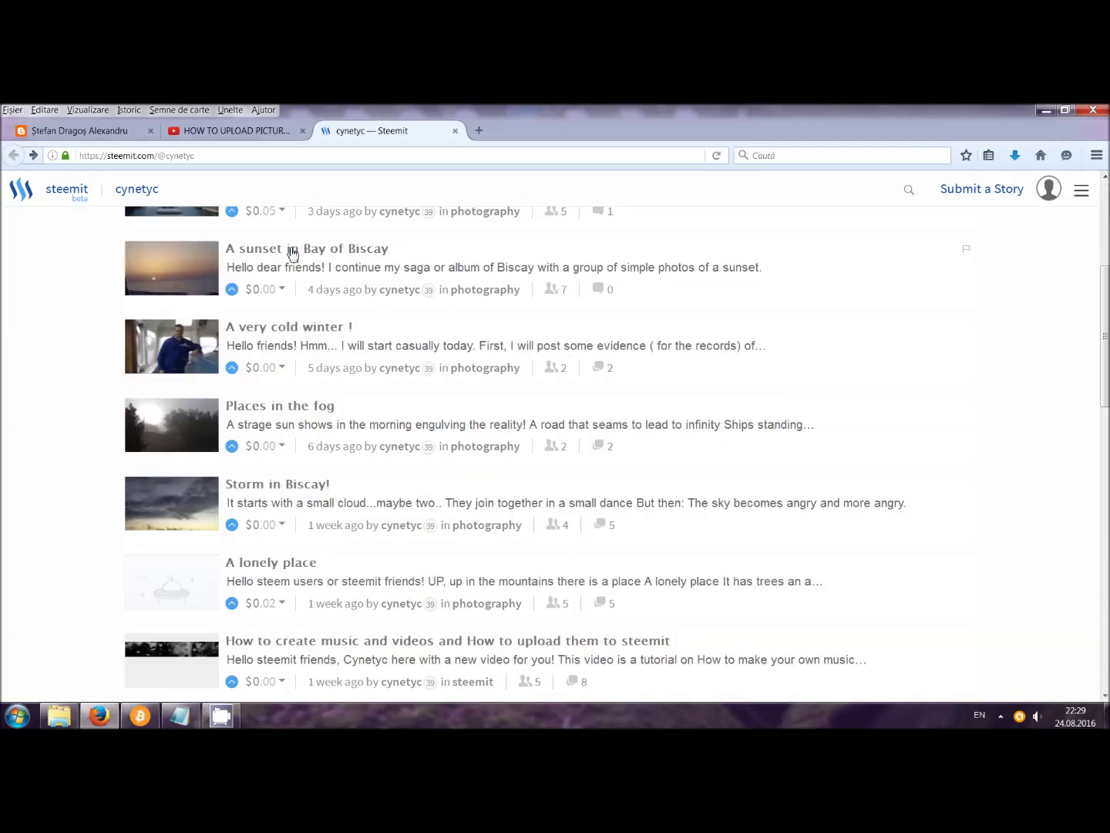
pyautogui.click(293, 249)
# Examine the width and alignment of the sunset photos throughout the Bay of Biscay post
pyautogui.scroll(-10, 304, 351)
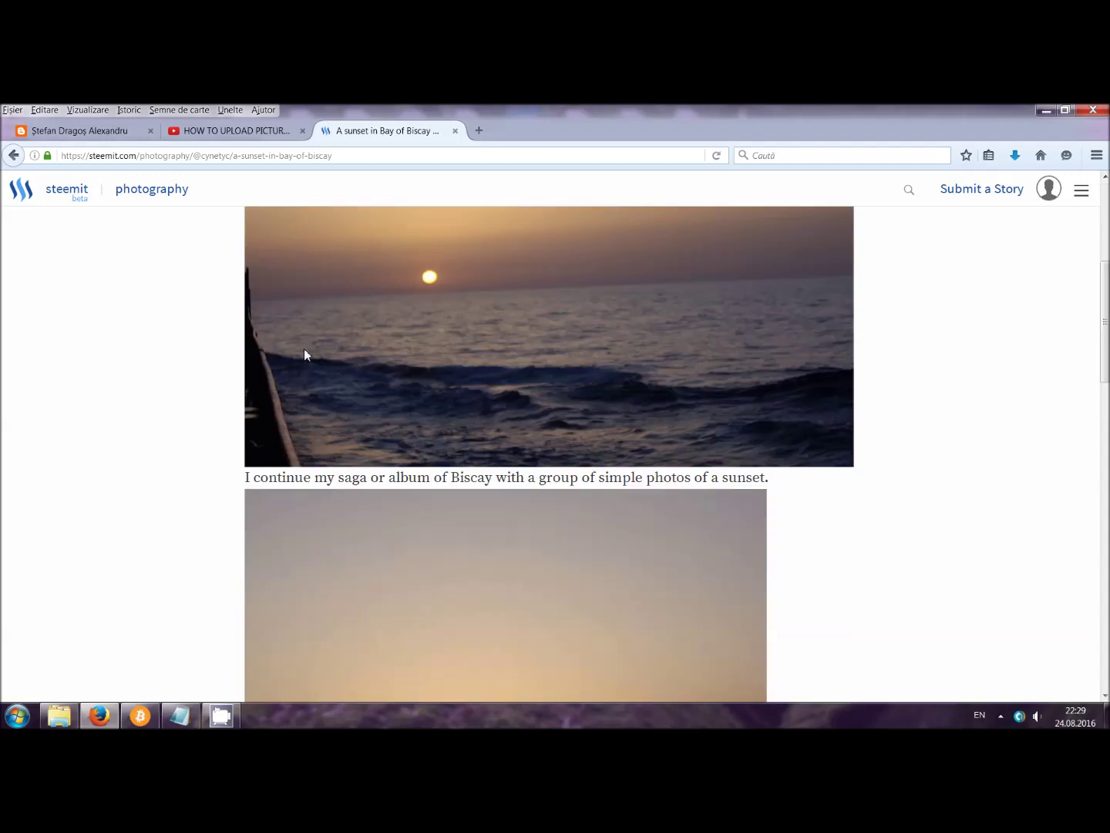
pyautogui.scroll(2, 303, 355)
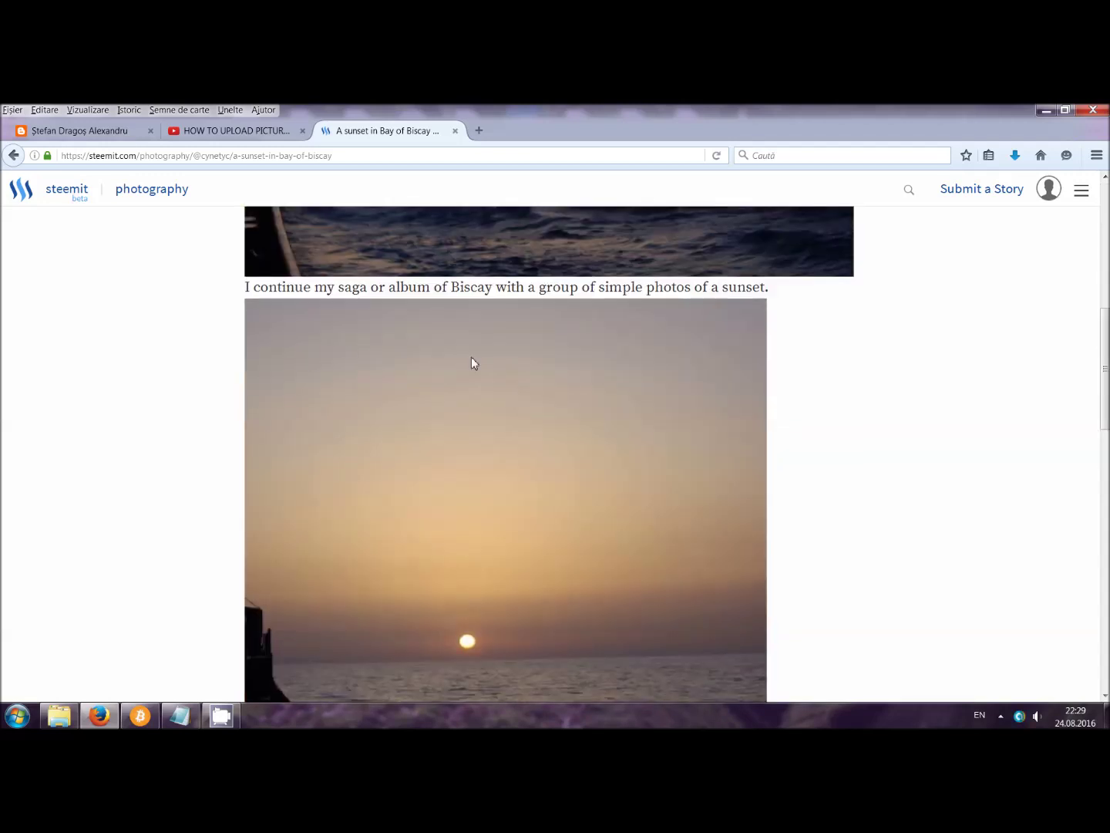
pyautogui.scroll(-3, 465, 420)
pyautogui.scroll(4, 466, 417)
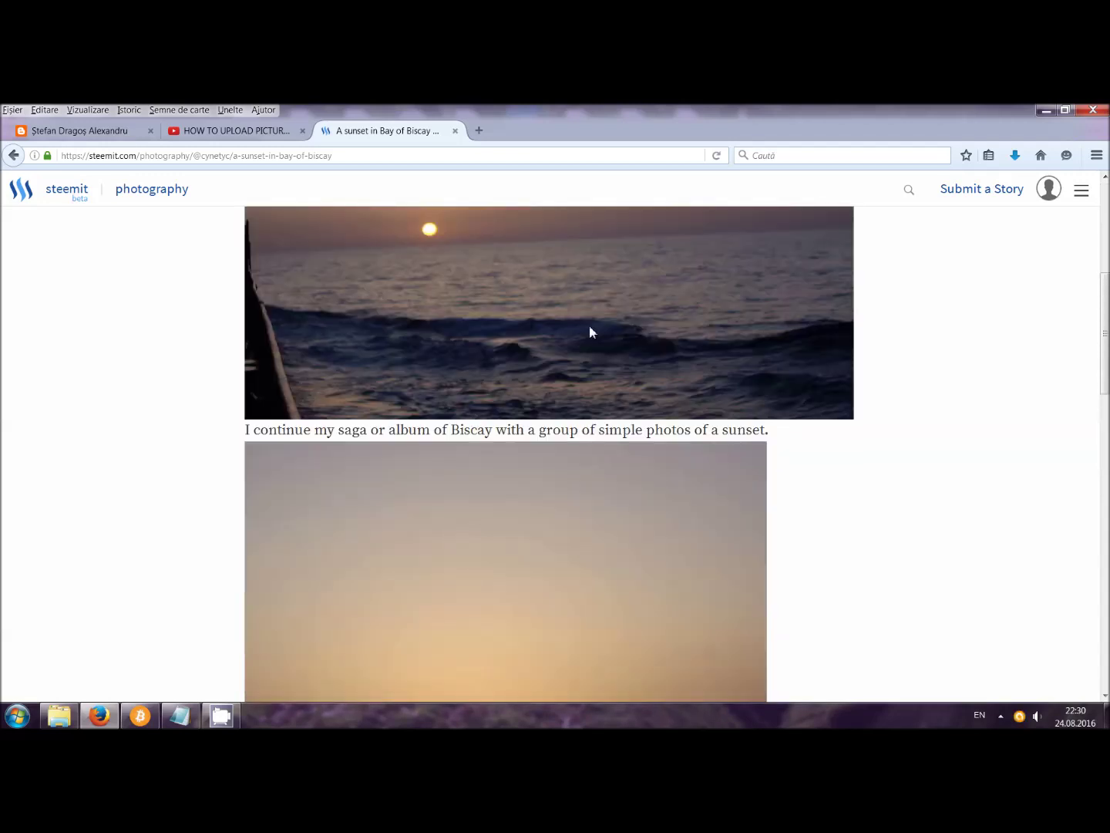
pyautogui.scroll(-3, 573, 355)
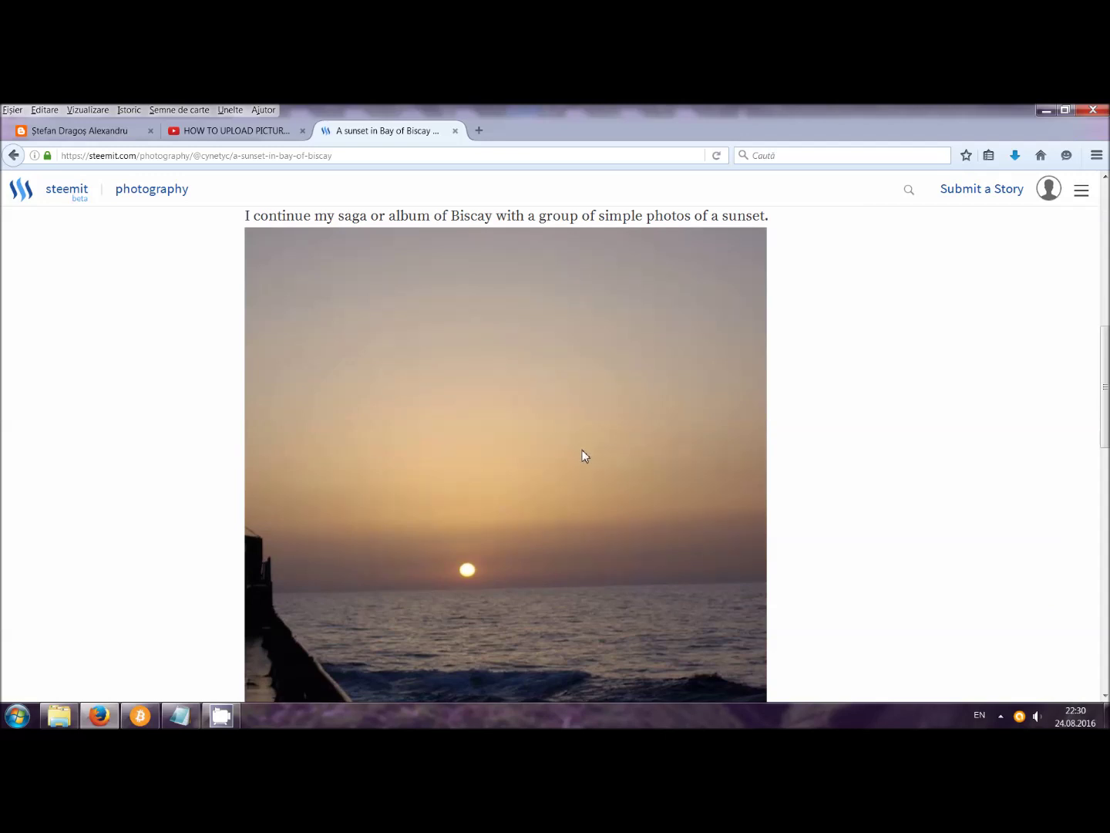
pyautogui.scroll(-3, 652, 374)
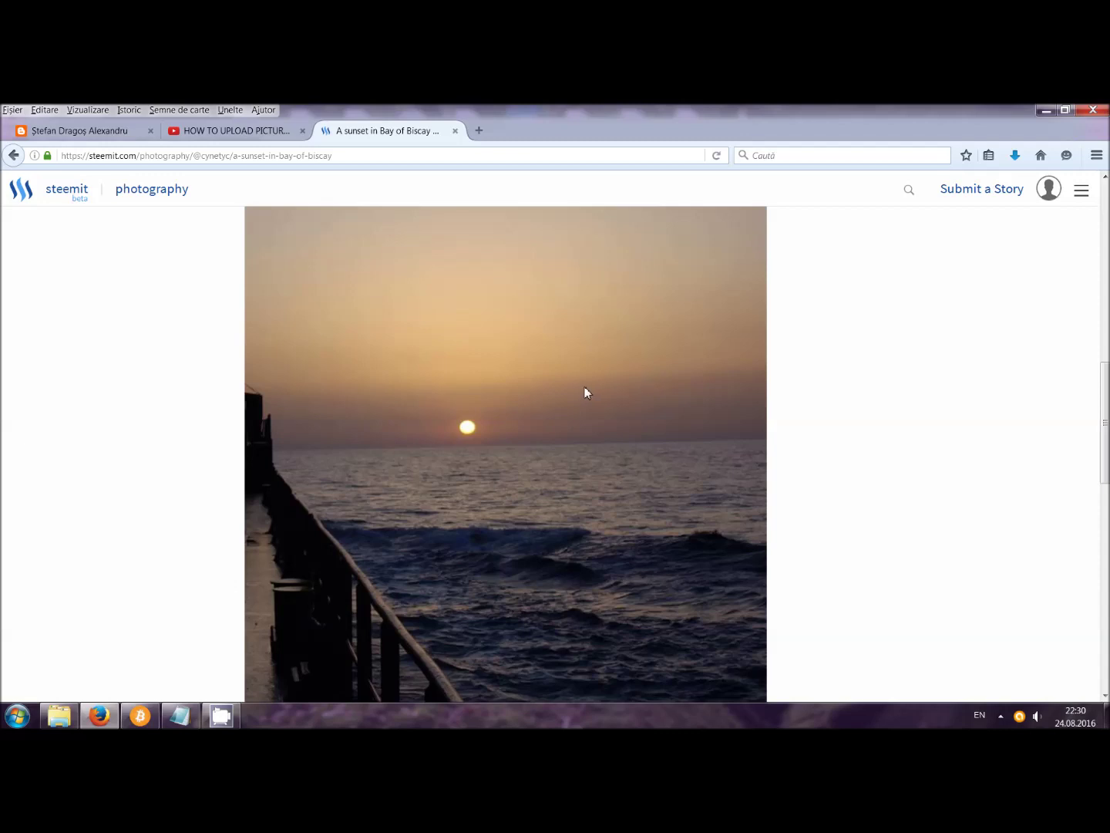
pyautogui.scroll(5, 397, 330)
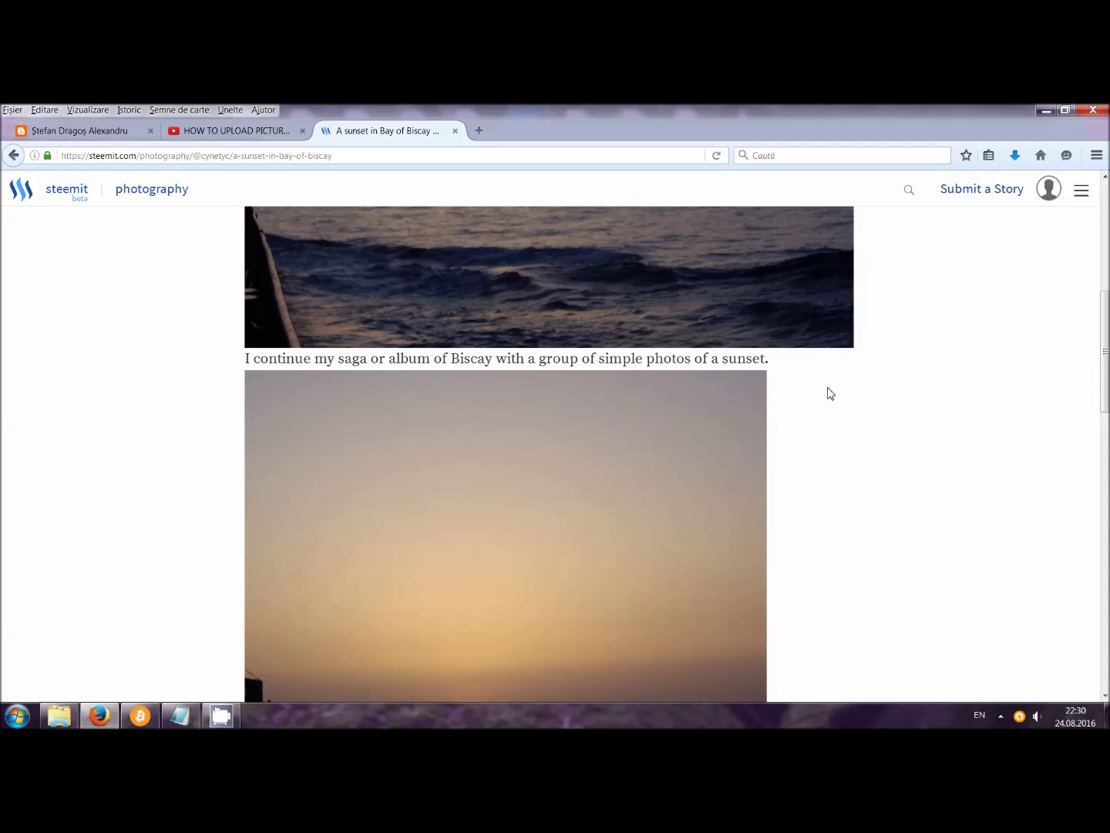
pyautogui.scroll(-20, 703, 407)
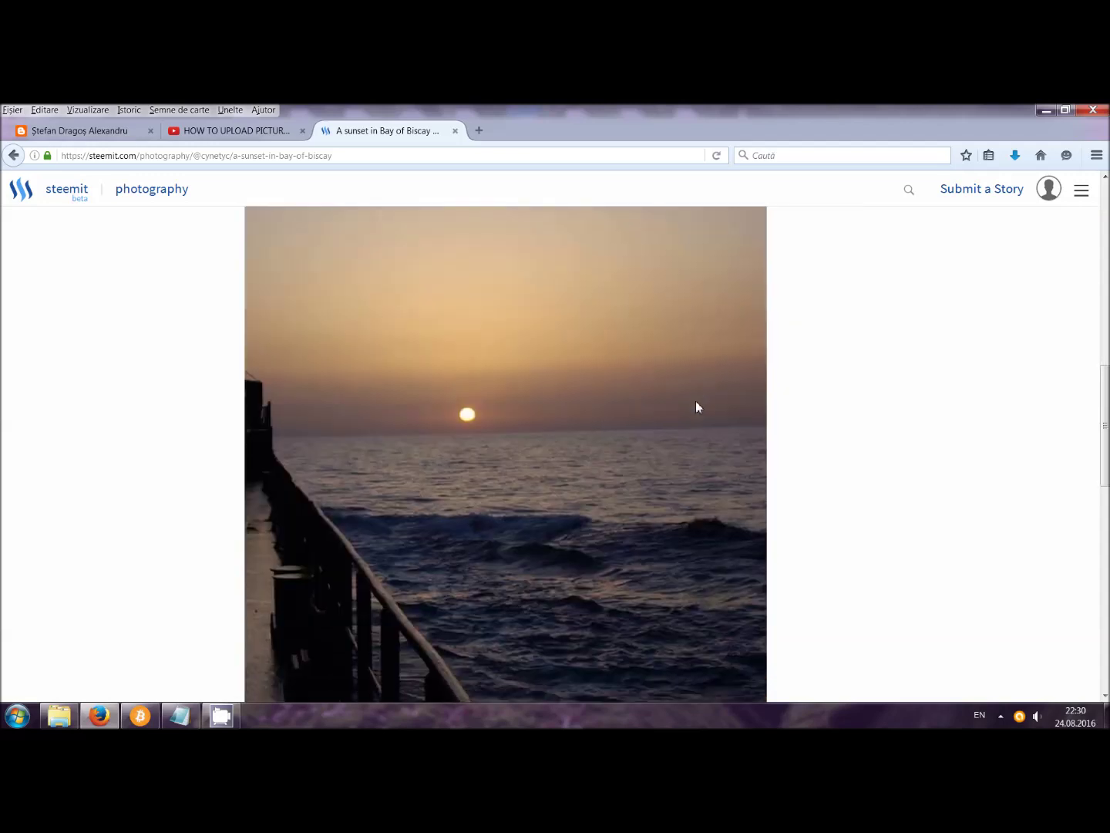
pyautogui.scroll(-3, 616, 419)
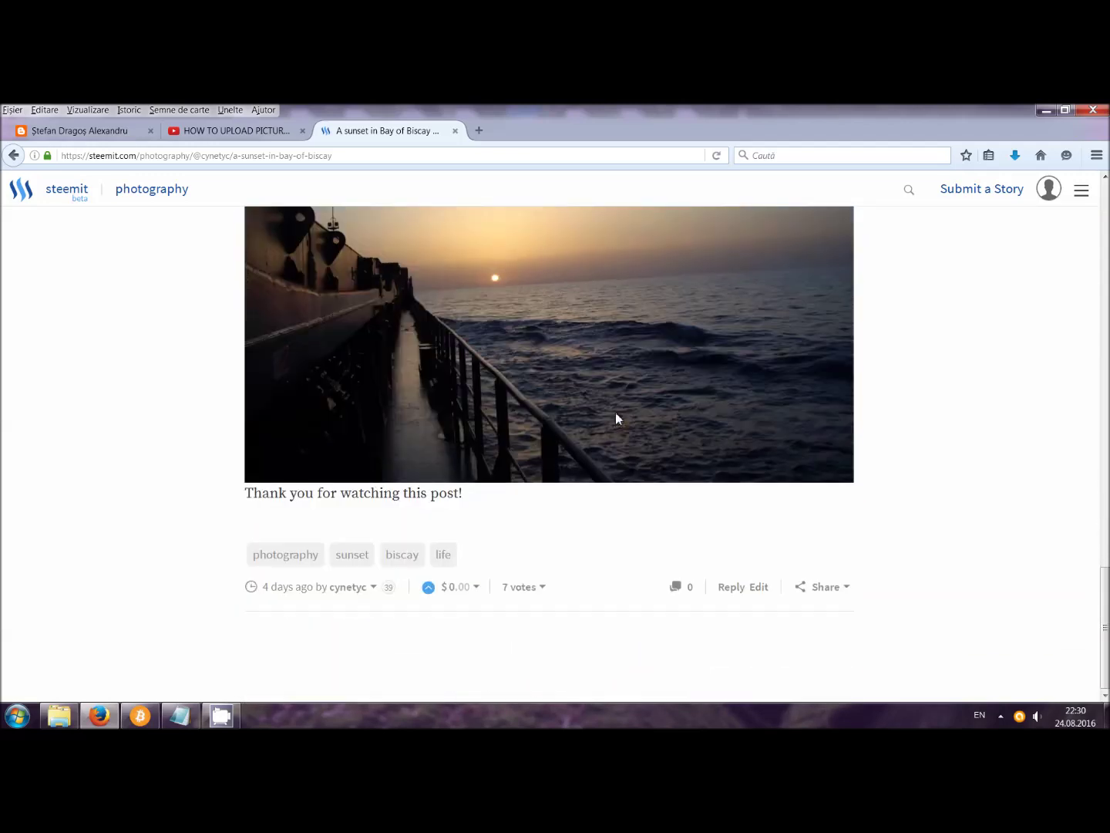
pyautogui.scroll(5, 615, 417)
# Return to the profile's blog list and open the "Storm in Biscay!" post
pyautogui.click(13, 156)
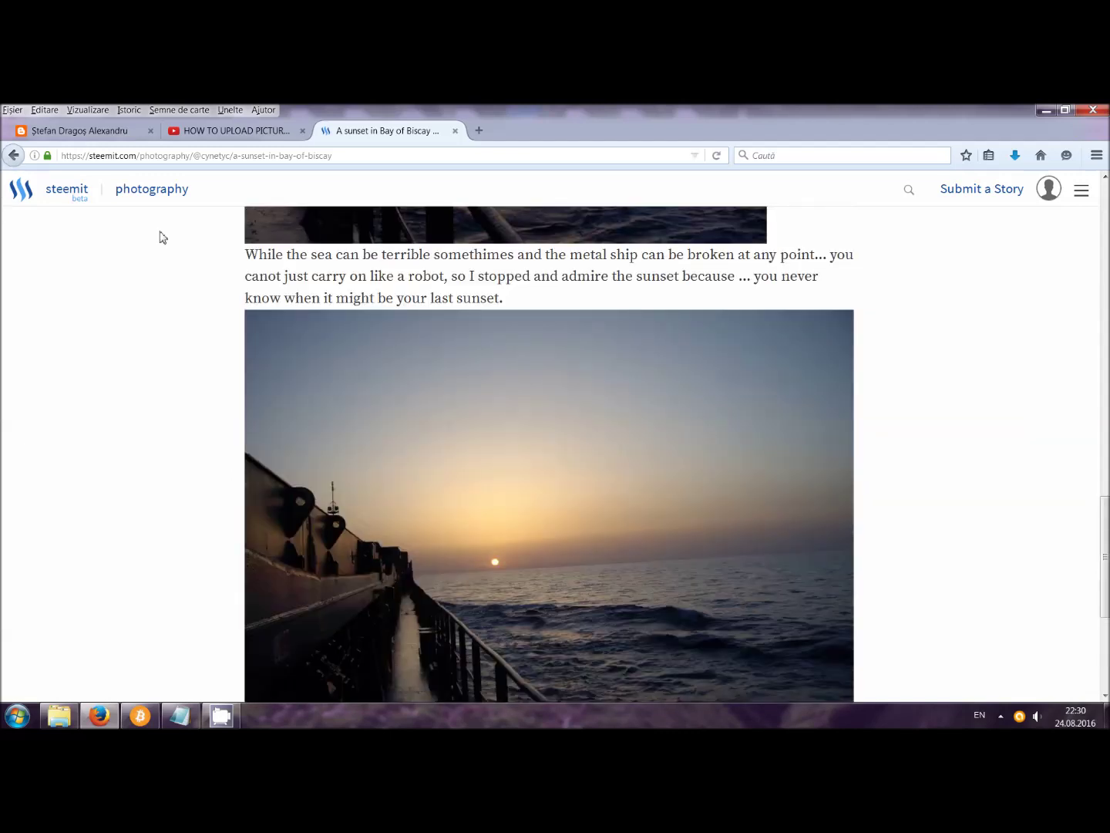
pyautogui.scroll(-3, 272, 367)
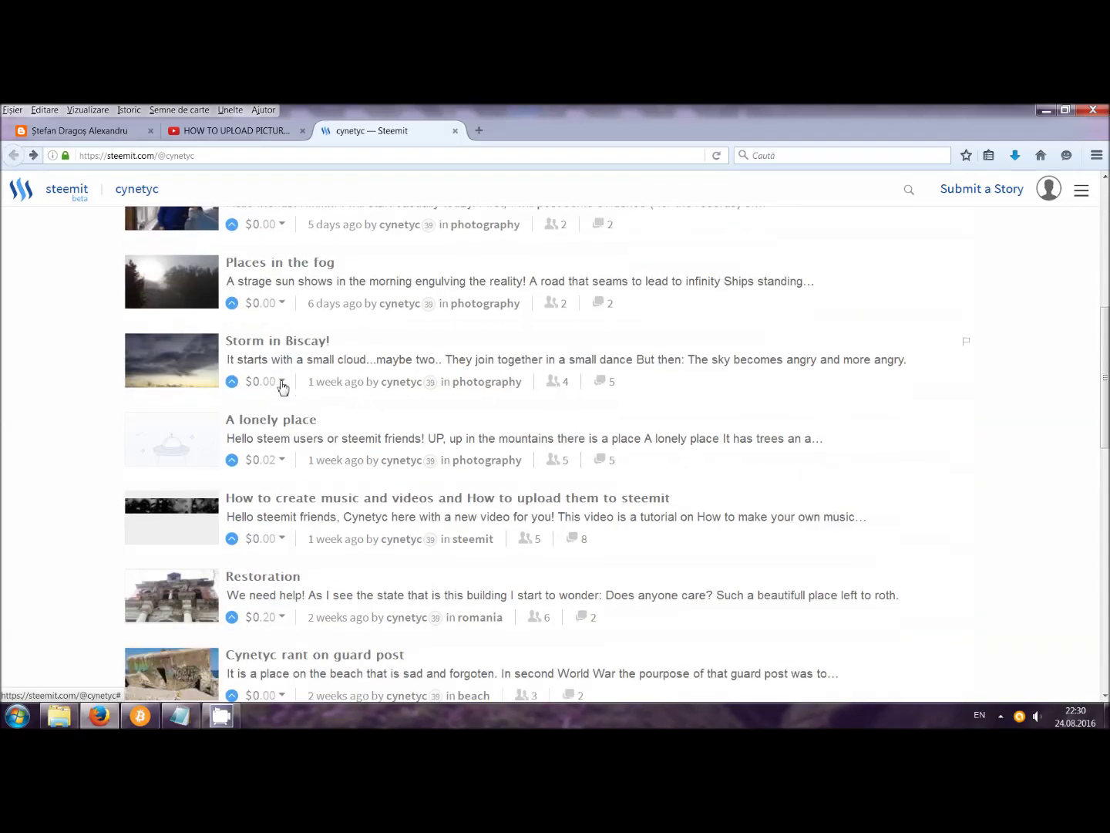
pyautogui.click(274, 342)
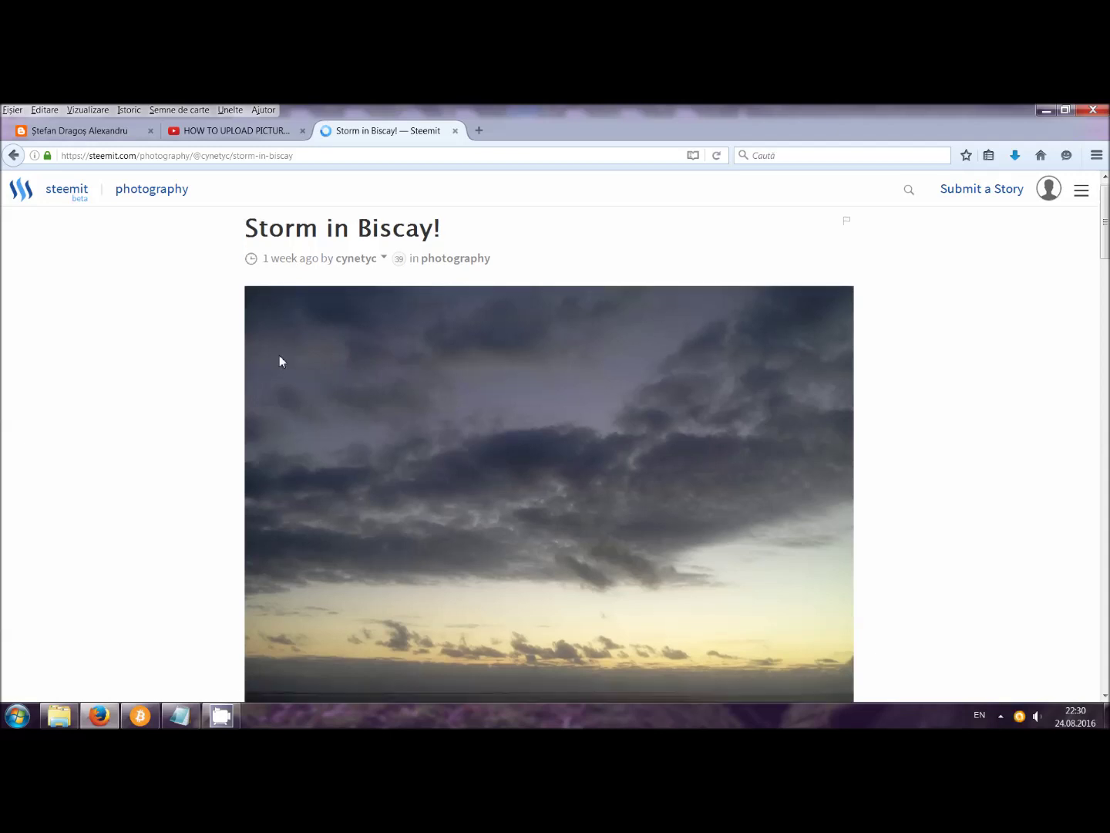
# Examine the image layout in the storm post, comparing the two small side-by-side photos with the large ones
pyautogui.scroll(-10, 280, 354)
pyautogui.scroll(4, 279, 355)
pyautogui.scroll(4, 279, 355)
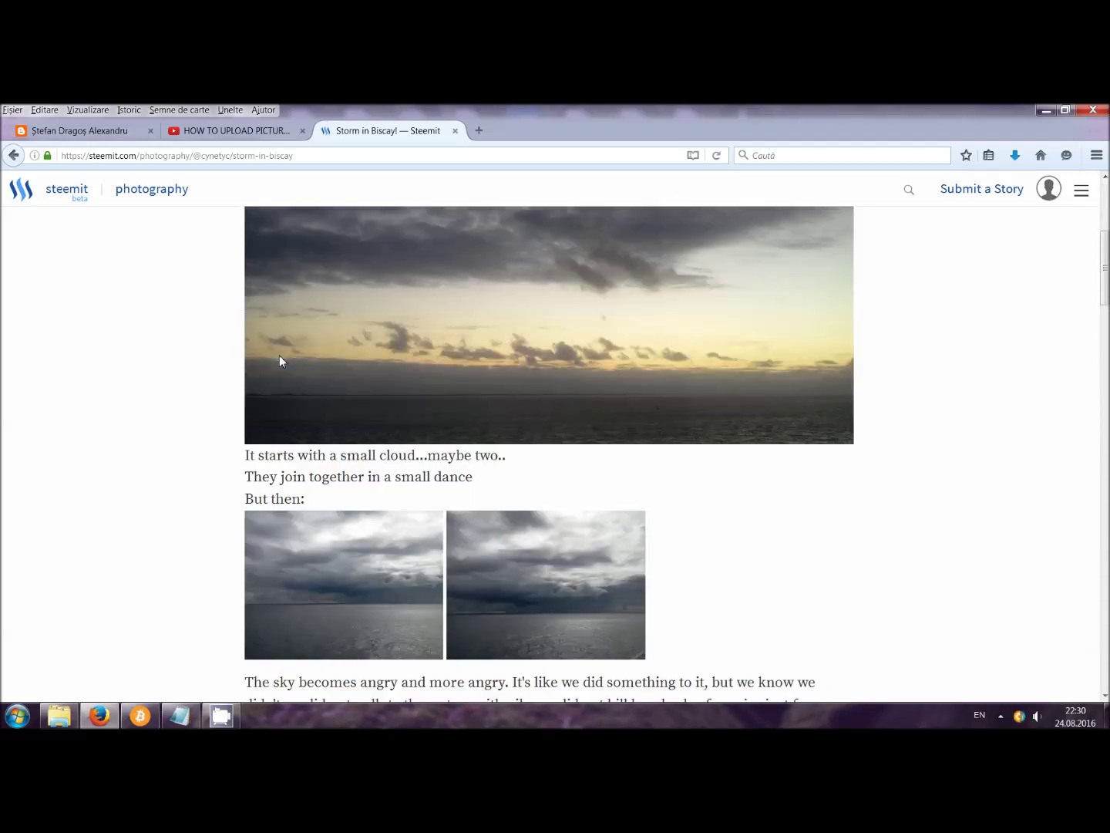
pyautogui.scroll(-4, 288, 358)
pyautogui.scroll(-4, 288, 357)
pyautogui.scroll(4, 289, 357)
pyautogui.scroll(4, 288, 357)
pyautogui.scroll(-3, 422, 471)
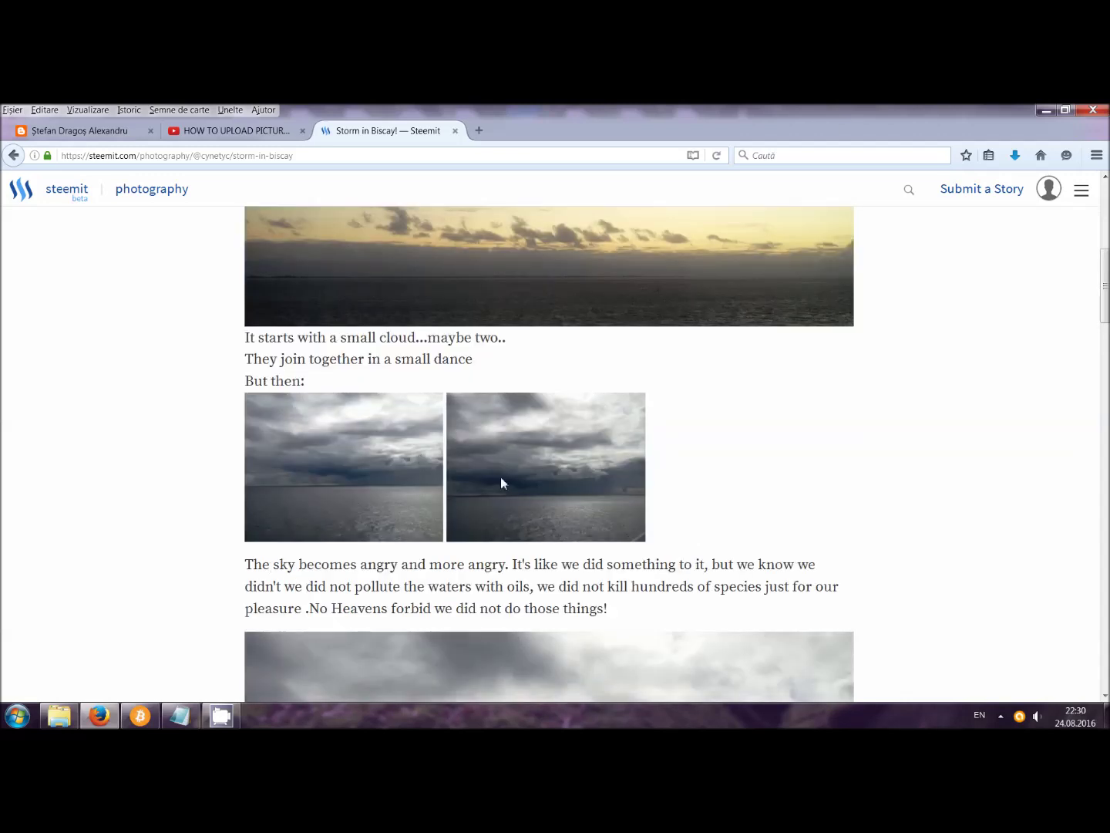
pyautogui.scroll(2, 501, 477)
pyautogui.scroll(3, 451, 471)
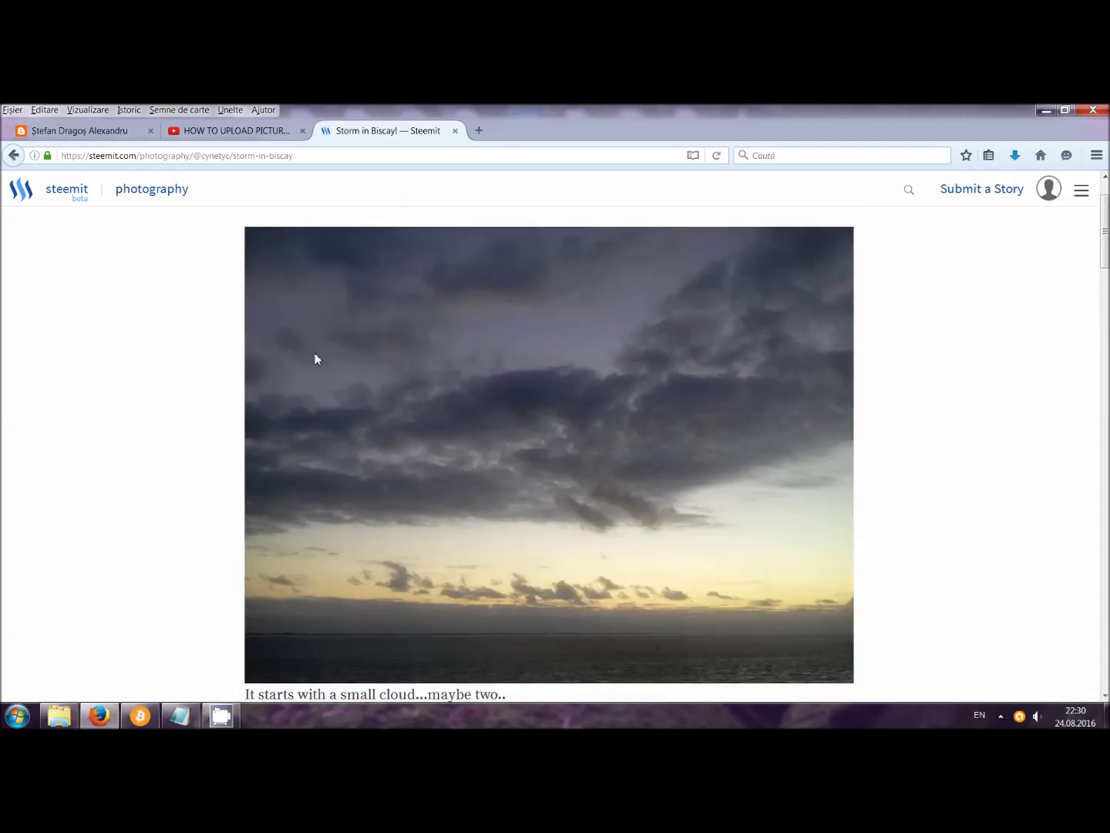
pyautogui.scroll(-4, 359, 390)
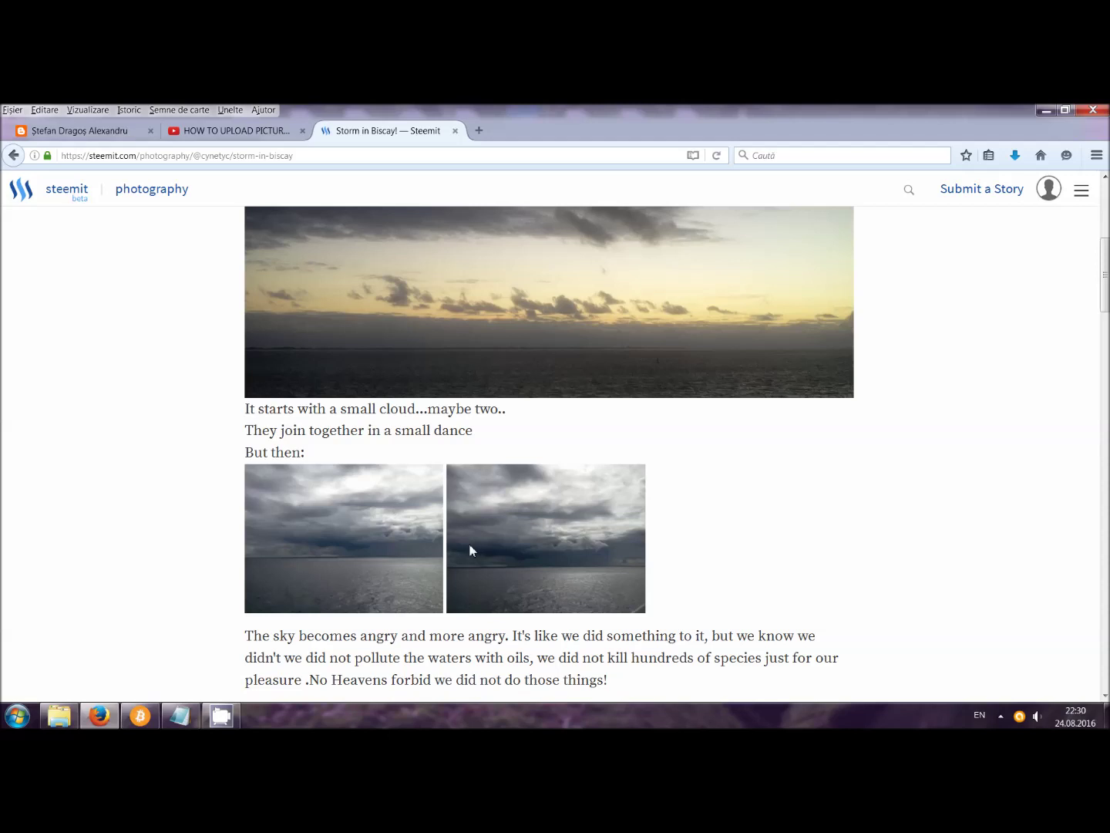
pyautogui.scroll(3, 468, 548)
pyautogui.scroll(-4, 467, 545)
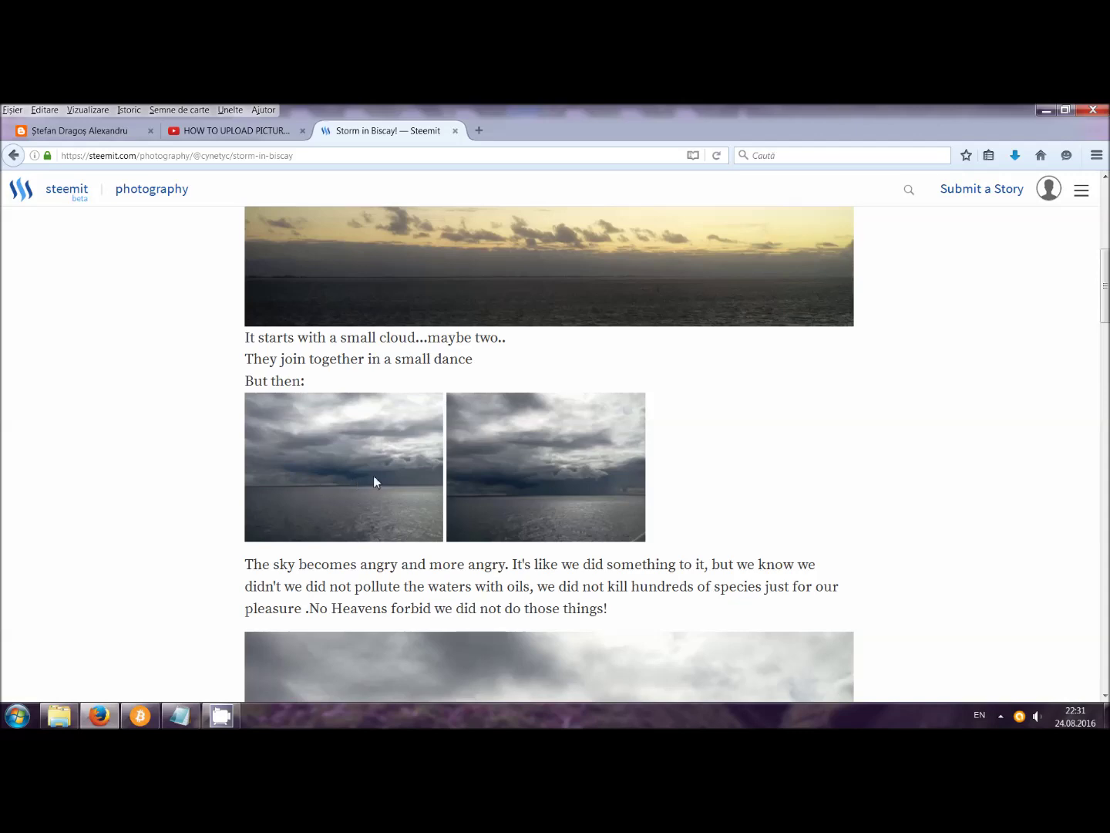
pyautogui.scroll(-6, 387, 486)
pyautogui.scroll(-7, 386, 485)
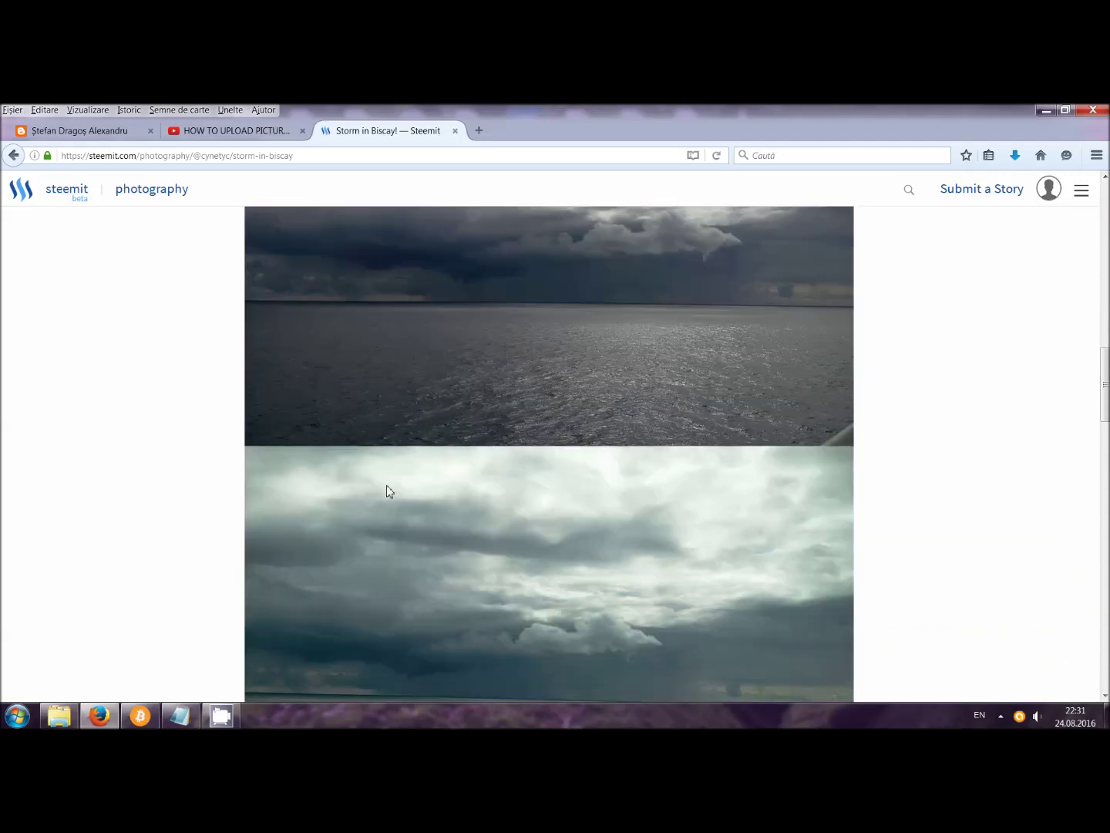
# Compare the opening sunset photo and the small paired photos with the full-width storm photos in the post
pyautogui.scroll(12, 387, 485)
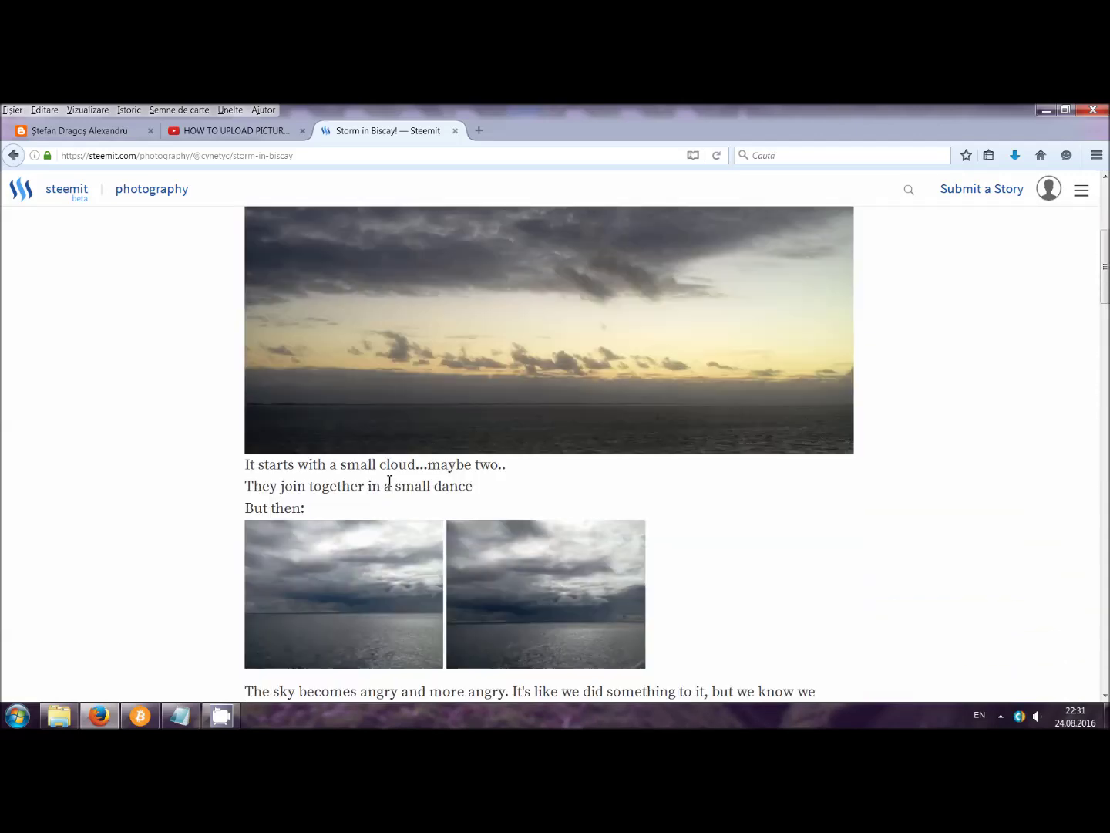
pyautogui.scroll(-10, 394, 453)
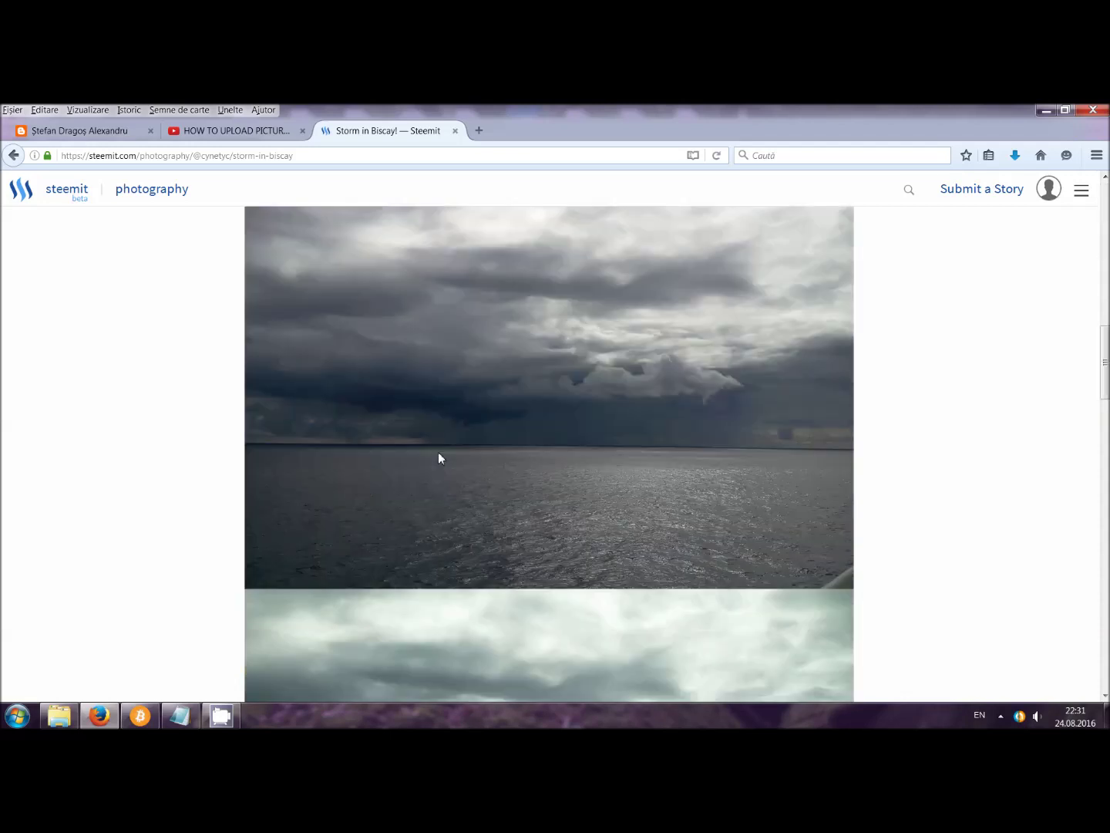
pyautogui.scroll(12, 438, 458)
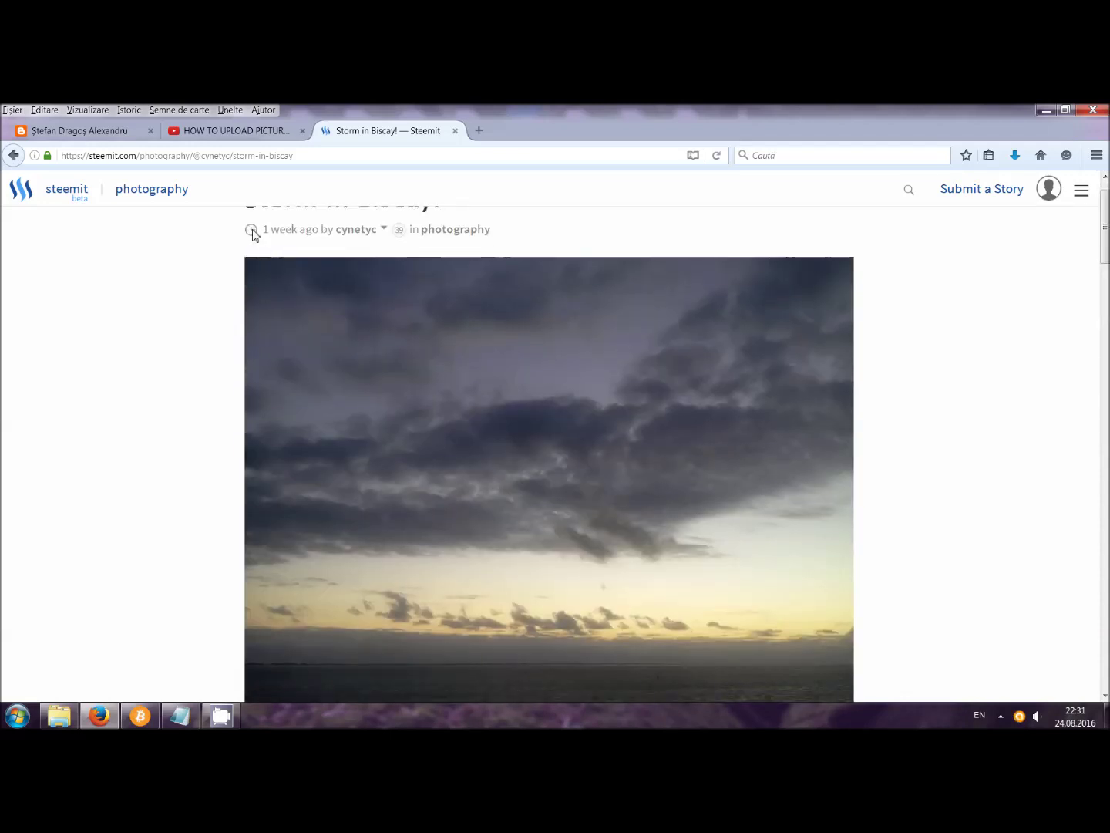
pyautogui.scroll(-1, 415, 345)
pyautogui.scroll(-10, 504, 437)
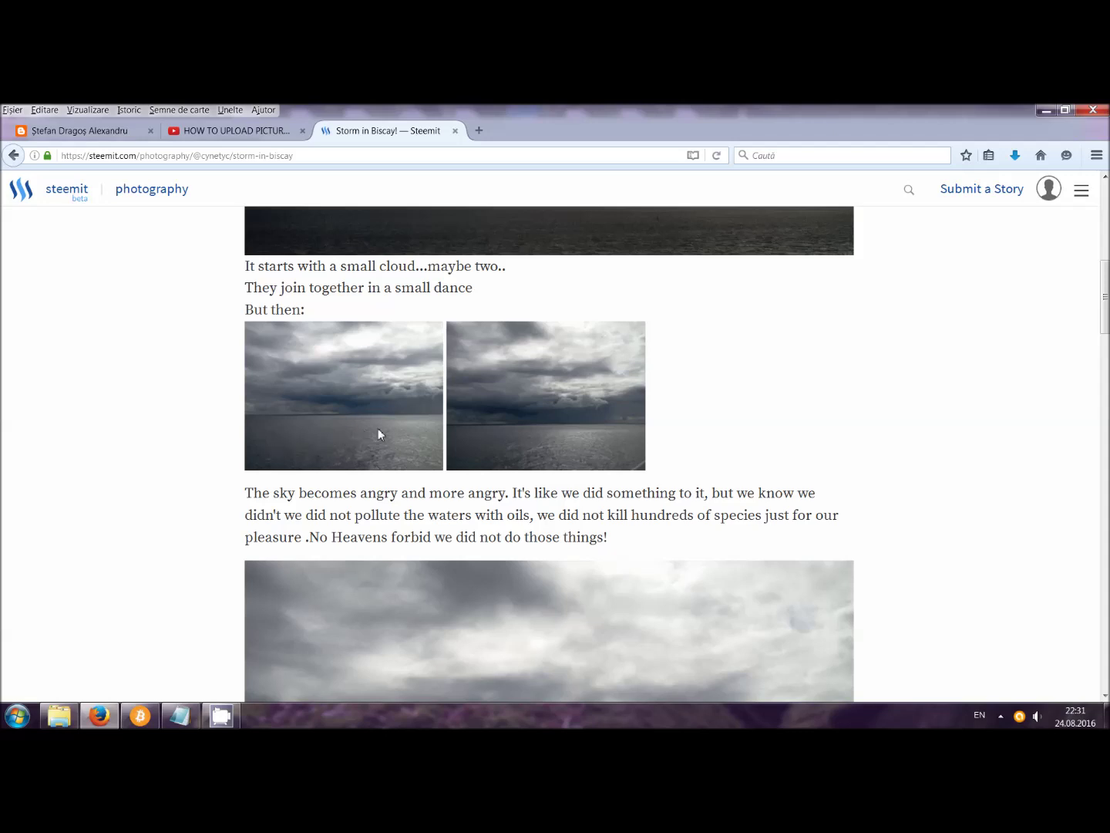
pyautogui.scroll(-14, 491, 417)
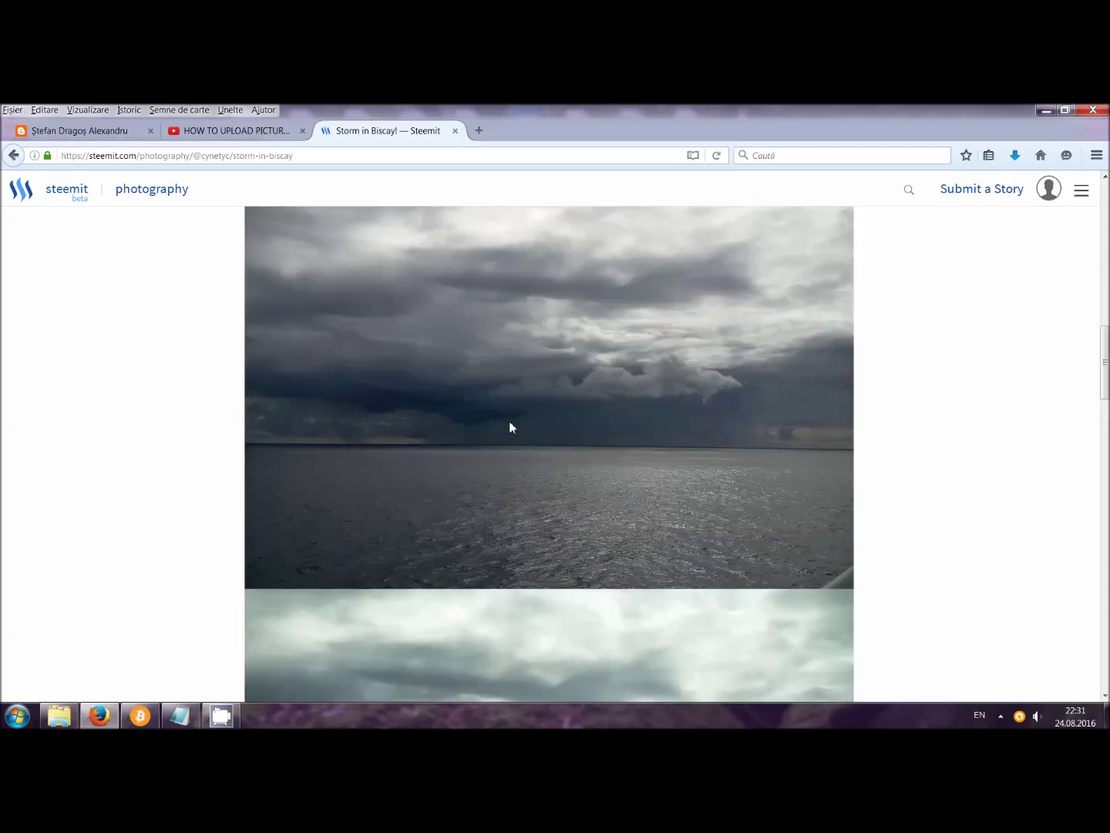
pyautogui.scroll(-10, 591, 446)
pyautogui.scroll(13, 597, 454)
pyautogui.scroll(-5, 593, 454)
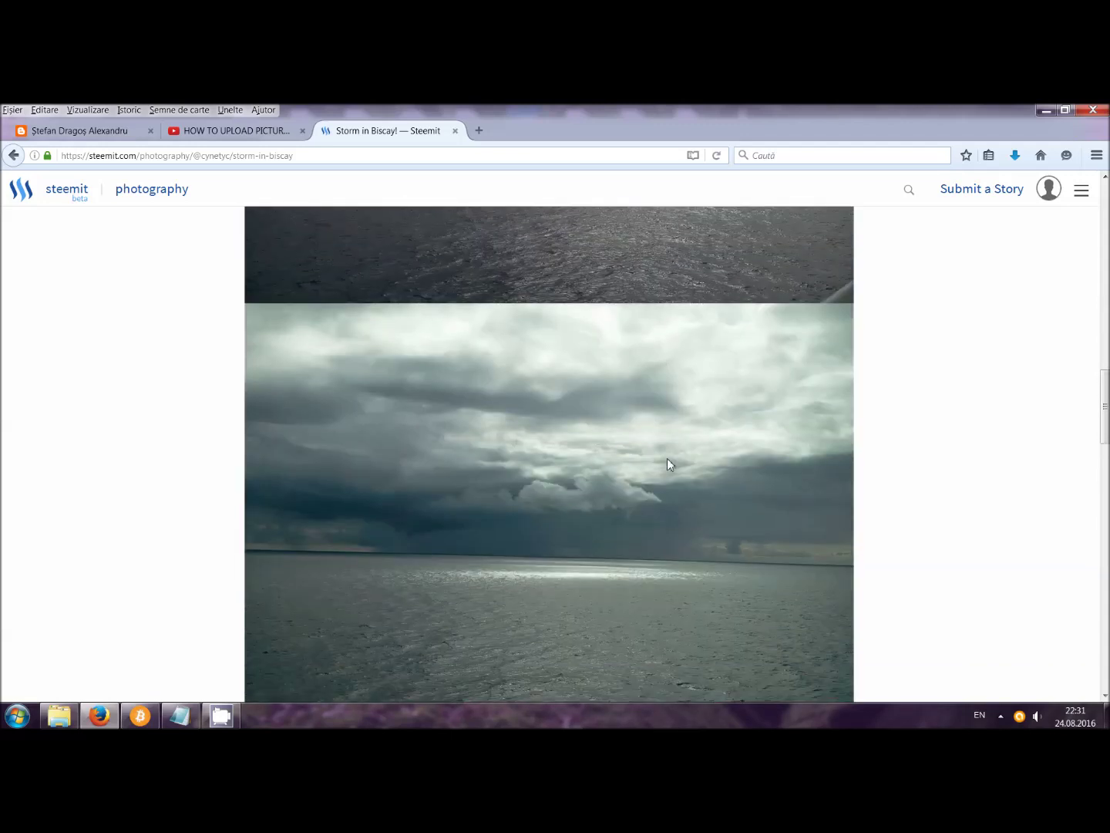
pyautogui.scroll(15, 300, 339)
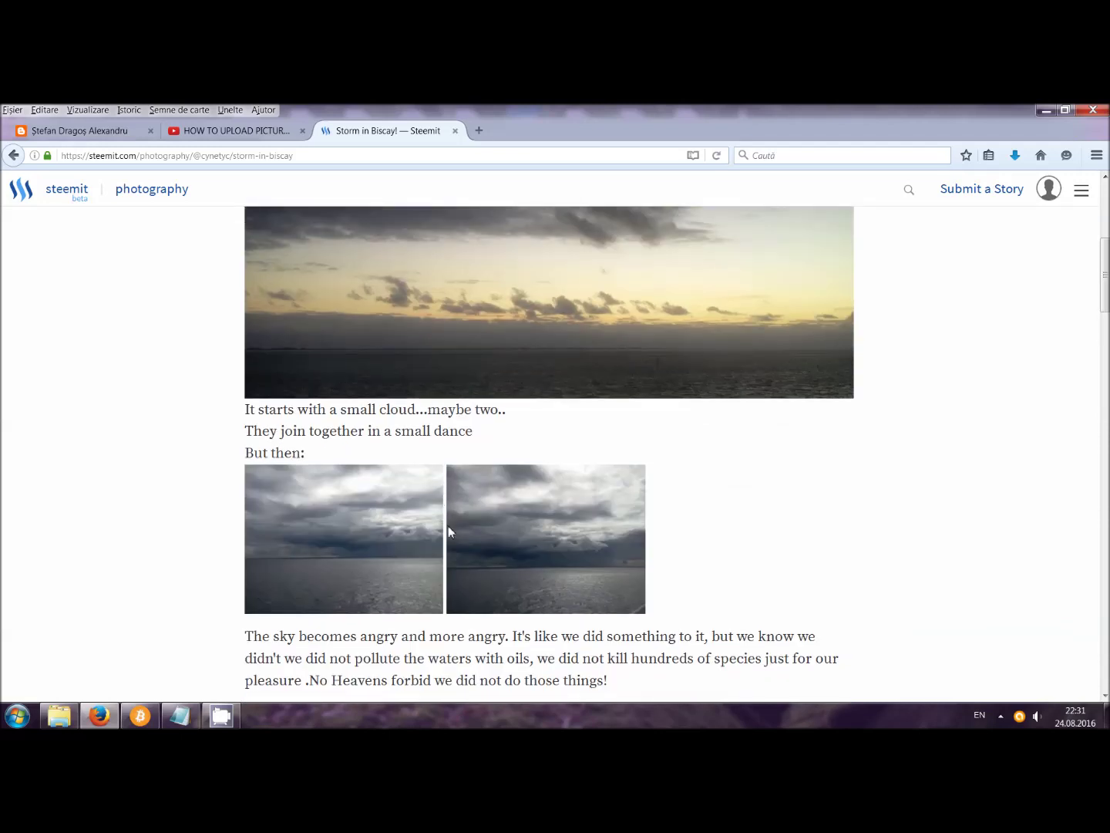
pyautogui.scroll(-15, 423, 454)
pyautogui.scroll(-1, 431, 459)
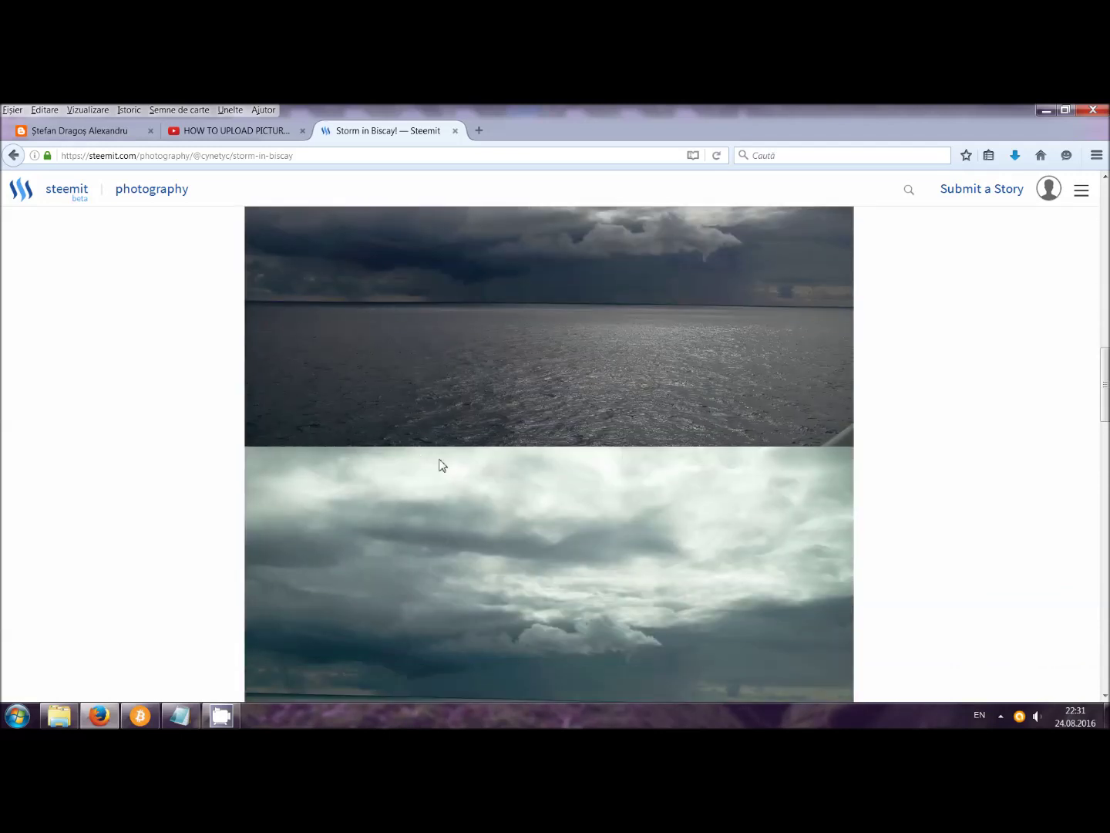
# Examine the lower storm photos and the embedded video's alignment, and return to the beginning of the storm post
pyautogui.scroll(-1, 698, 447)
pyautogui.scroll(-10, 712, 447)
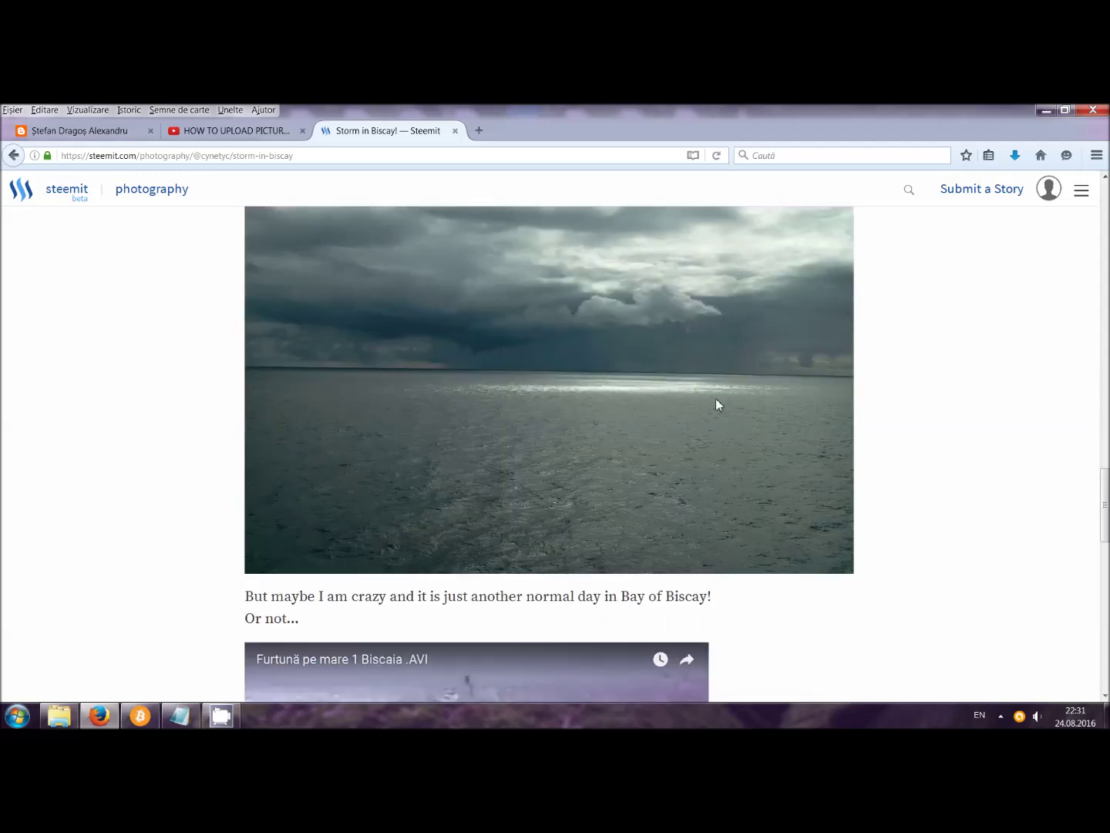
pyautogui.scroll(-5, 709, 405)
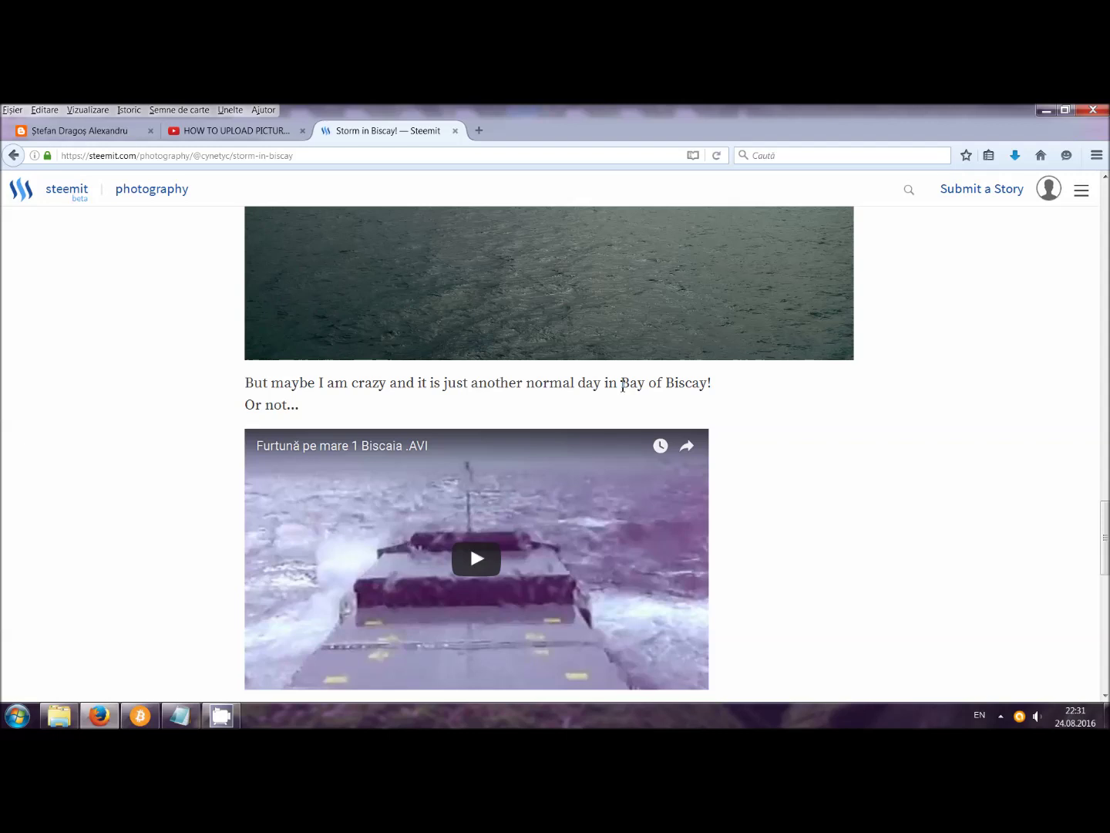
pyautogui.scroll(10, 619, 397)
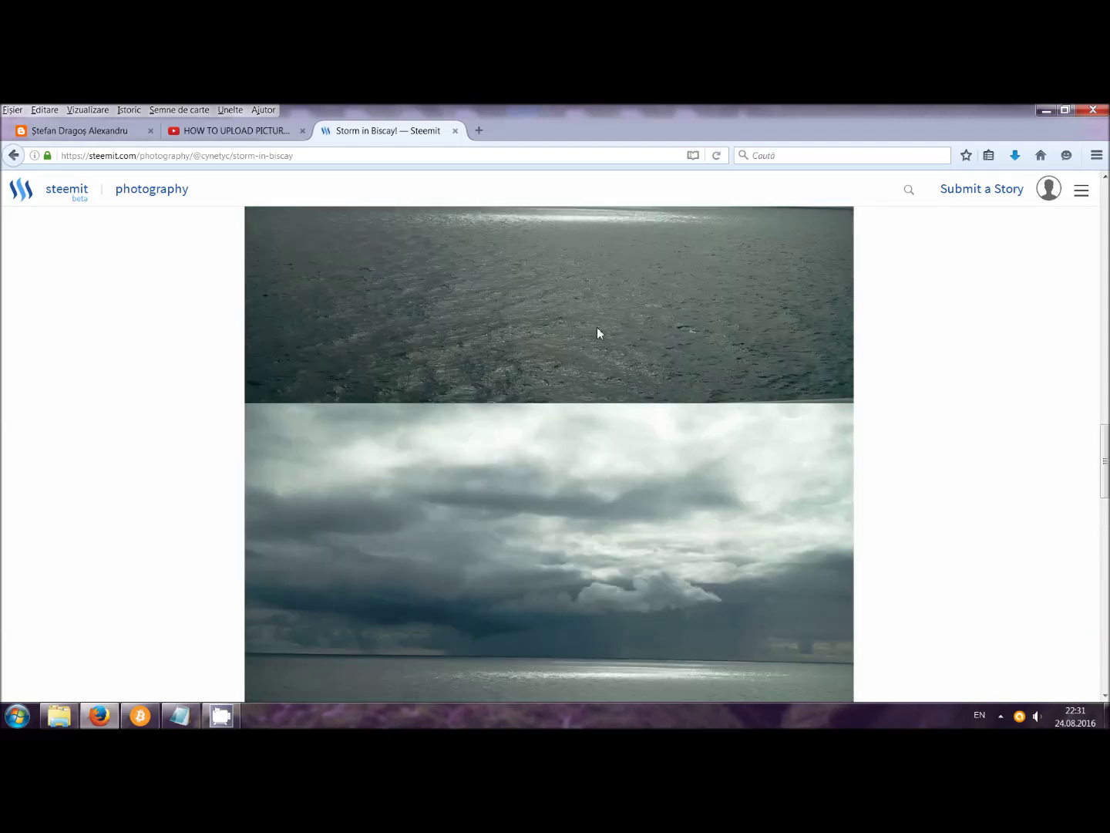
pyautogui.scroll(-2, 610, 339)
pyautogui.scroll(-3, 574, 411)
pyautogui.scroll(-2, 655, 508)
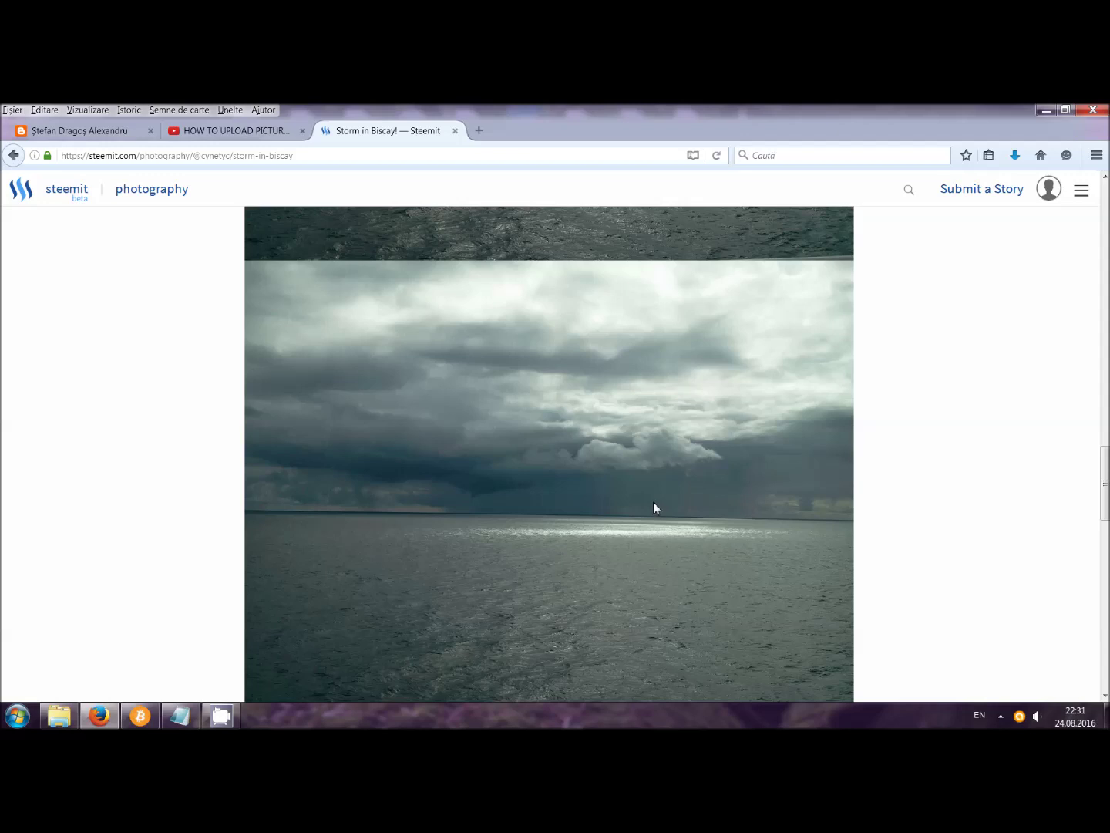
pyautogui.scroll(-5, 653, 502)
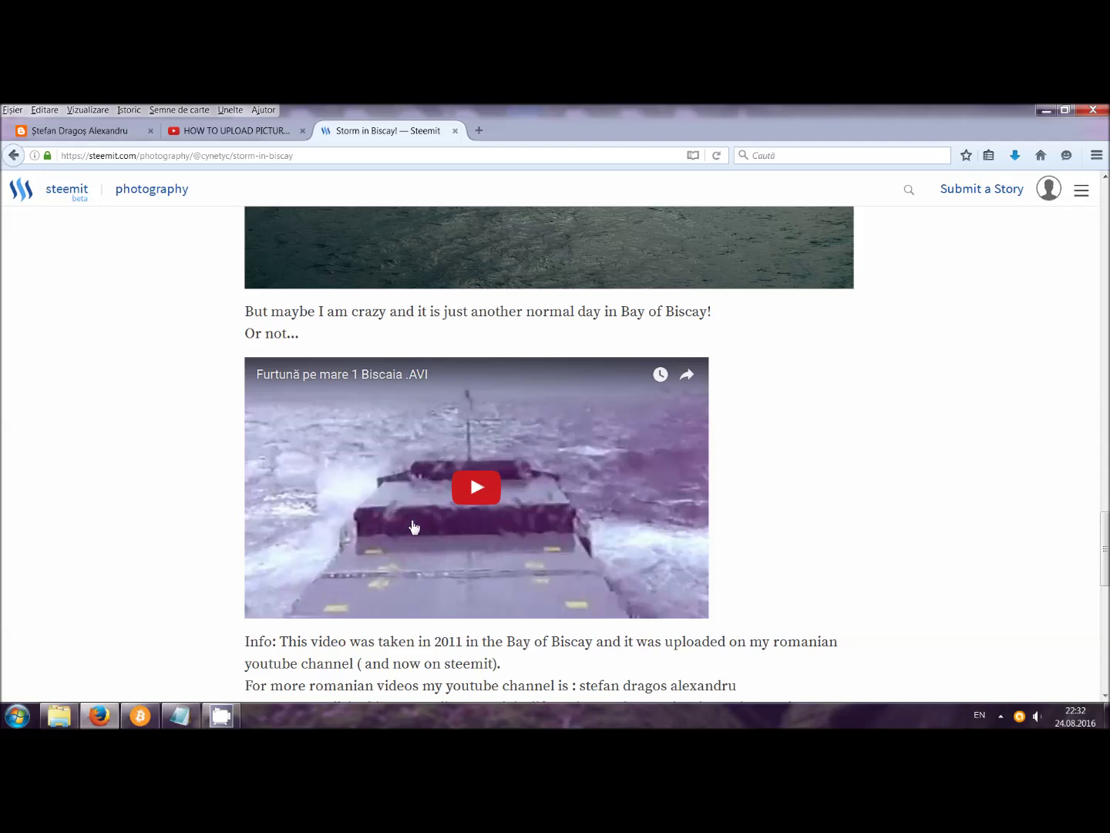
pyautogui.scroll(3, 411, 521)
pyautogui.scroll(20, 409, 513)
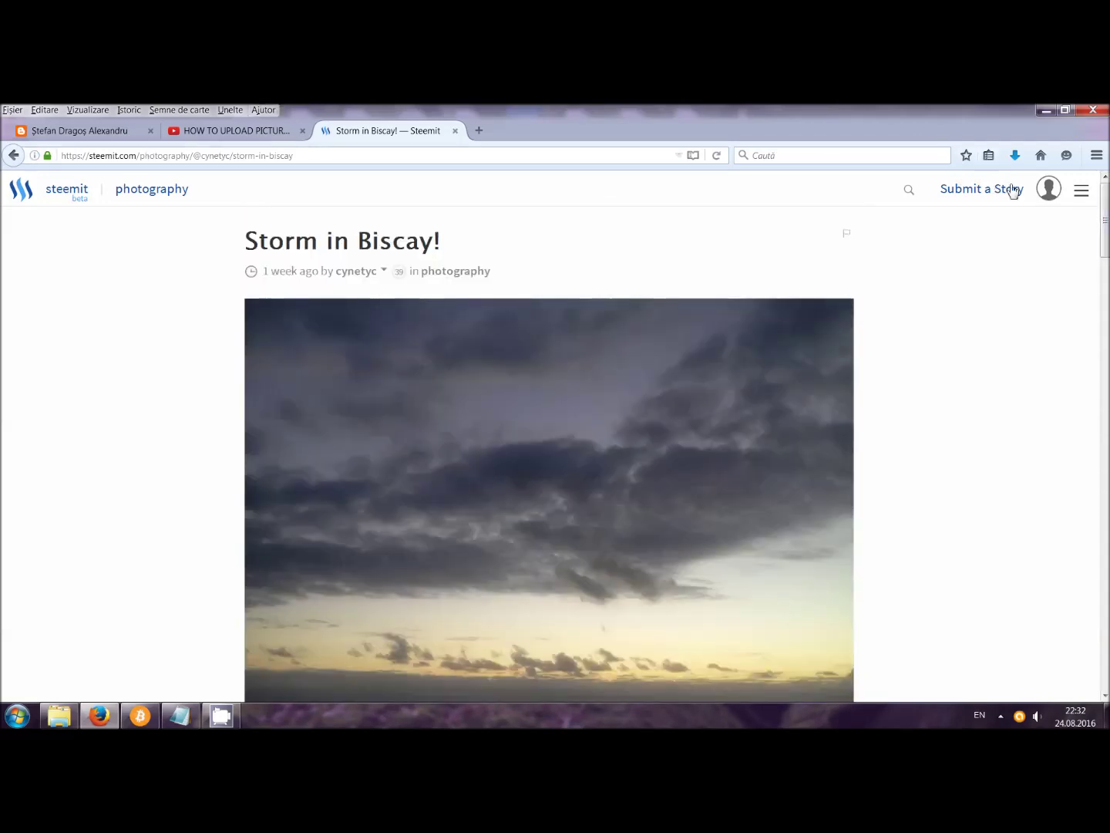
# Reread the viewer comment about uncentered images under the YouTube upload tutorial, and return to the Steemit post
pyautogui.click(228, 131)
pyautogui.scroll(-5, 320, 390)
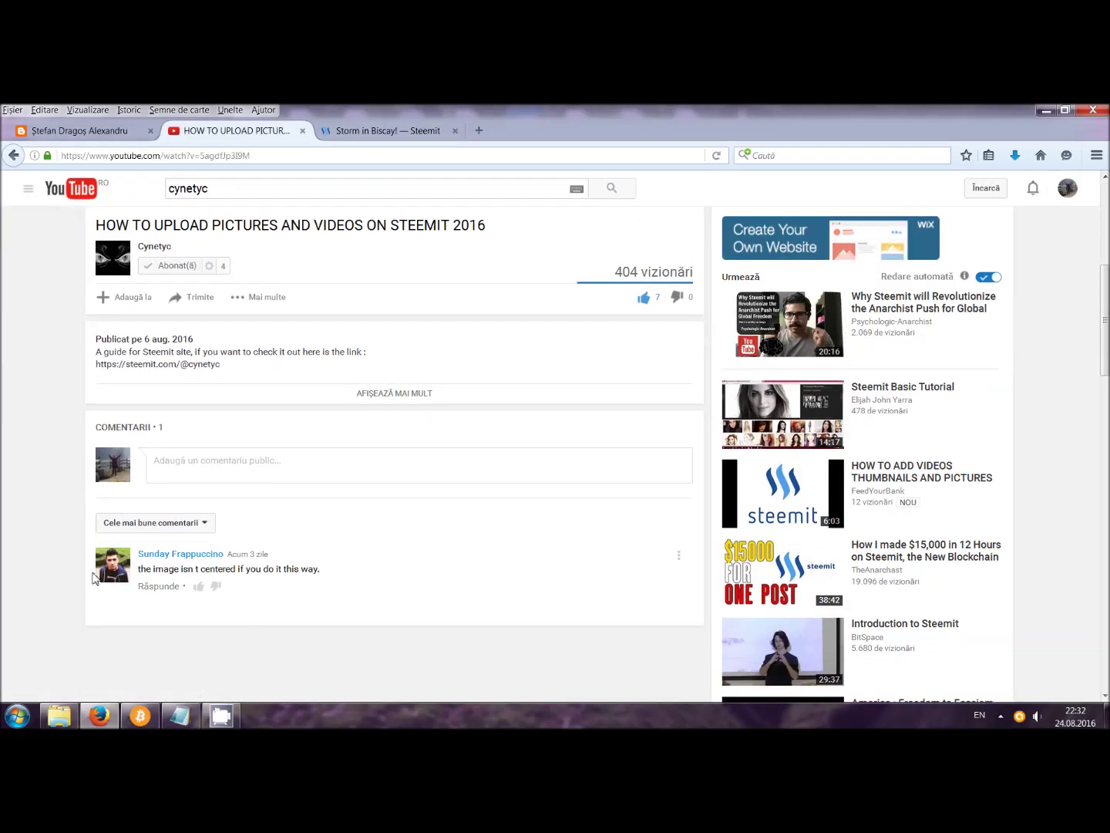
pyautogui.click(181, 556)
pyautogui.moveTo(184, 560)
pyautogui.scroll(5, 287, 641)
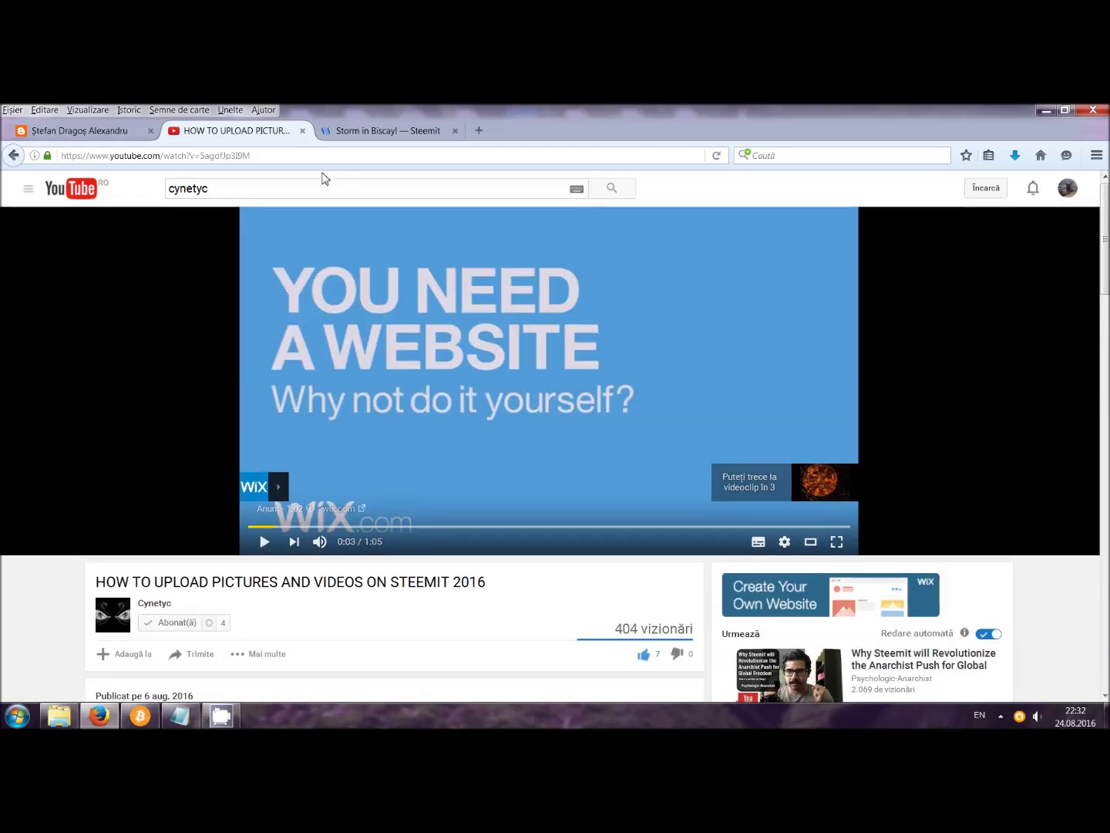
pyautogui.click(372, 135)
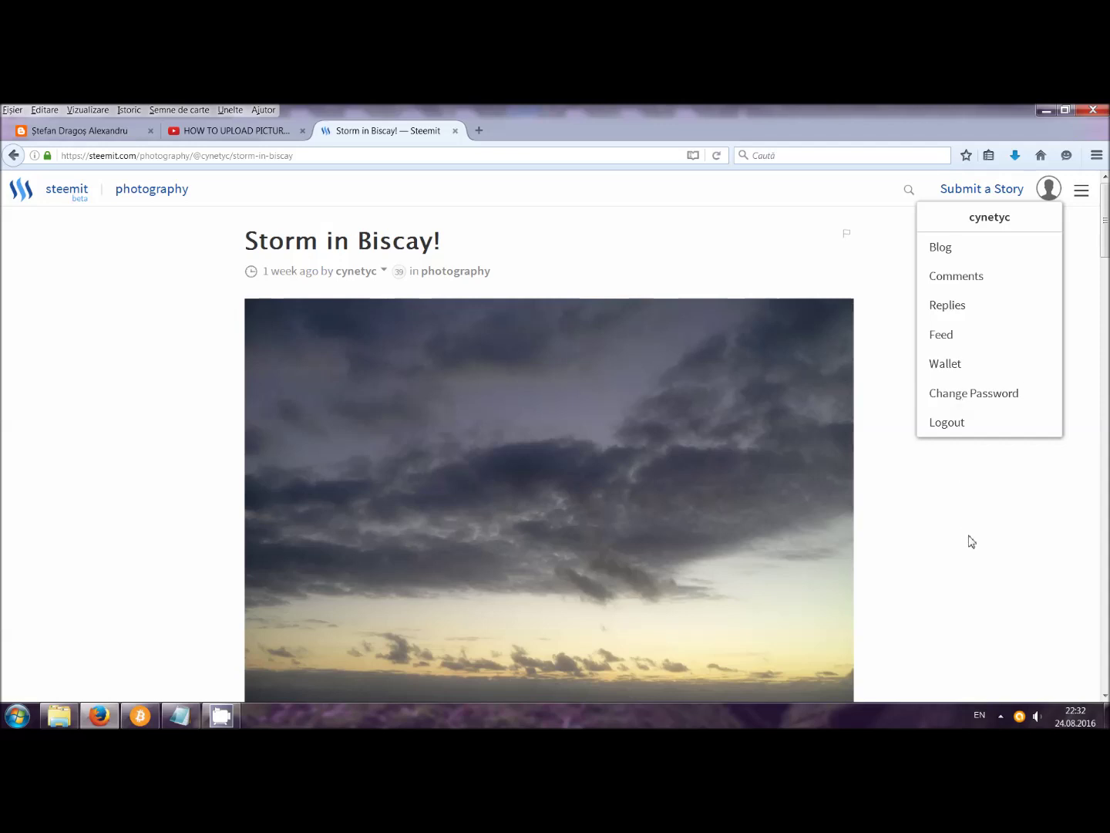
# In a new story submission, delete all the leftover HTML code and switch the body to the visual editor
pyautogui.click(982, 196)
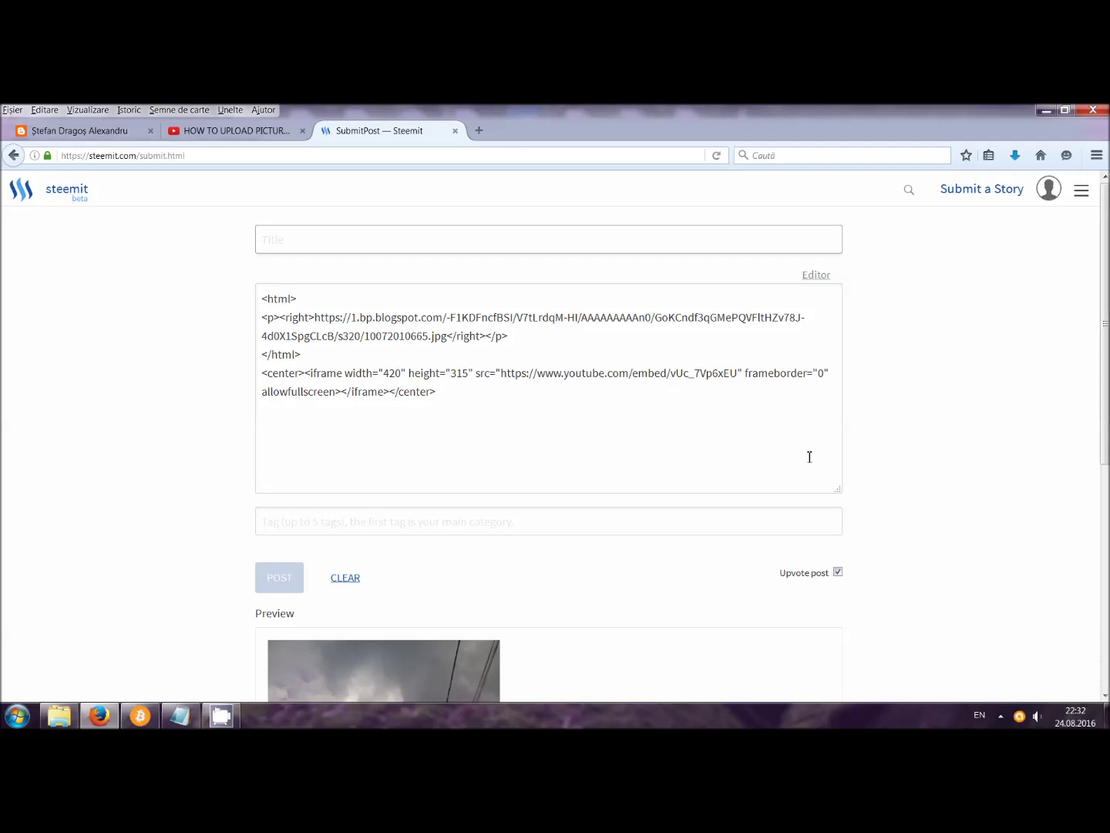
pyautogui.scroll(-5, 808, 460)
pyautogui.scroll(5, 807, 461)
pyautogui.moveTo(437, 410); pyautogui.dragTo(254, 311)
pyautogui.press('Delete')
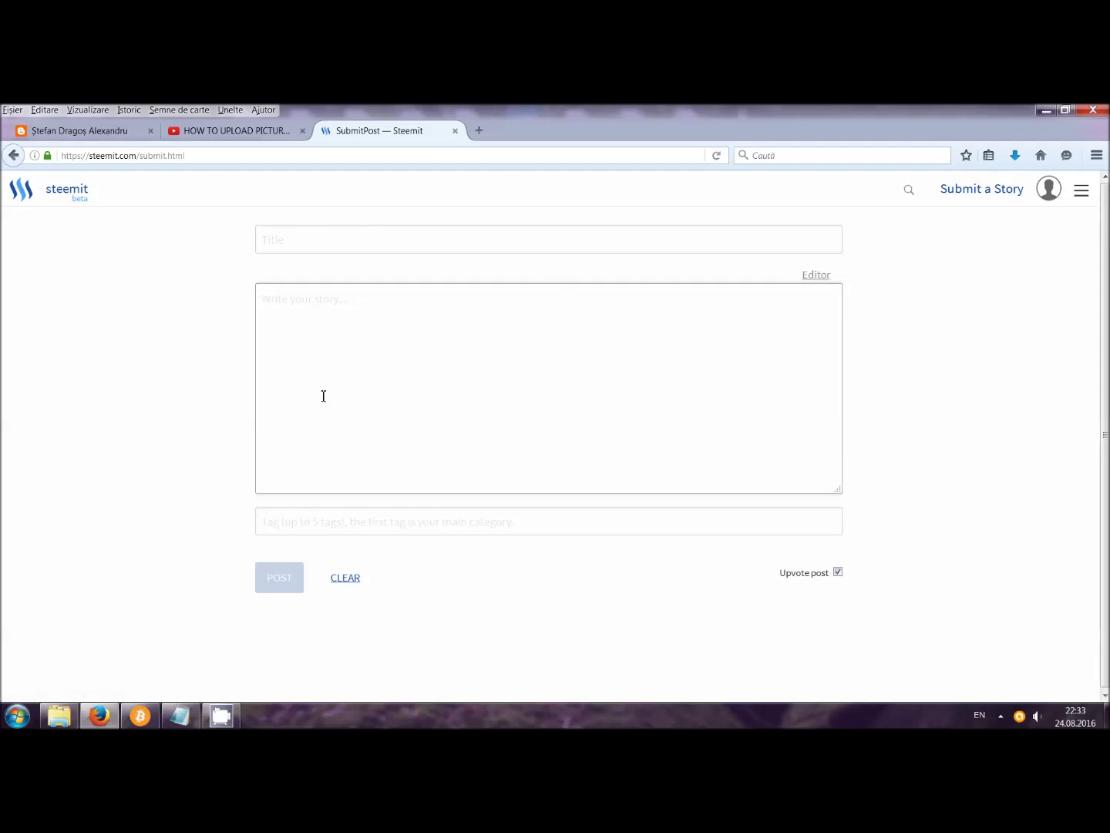
pyautogui.click(825, 279)
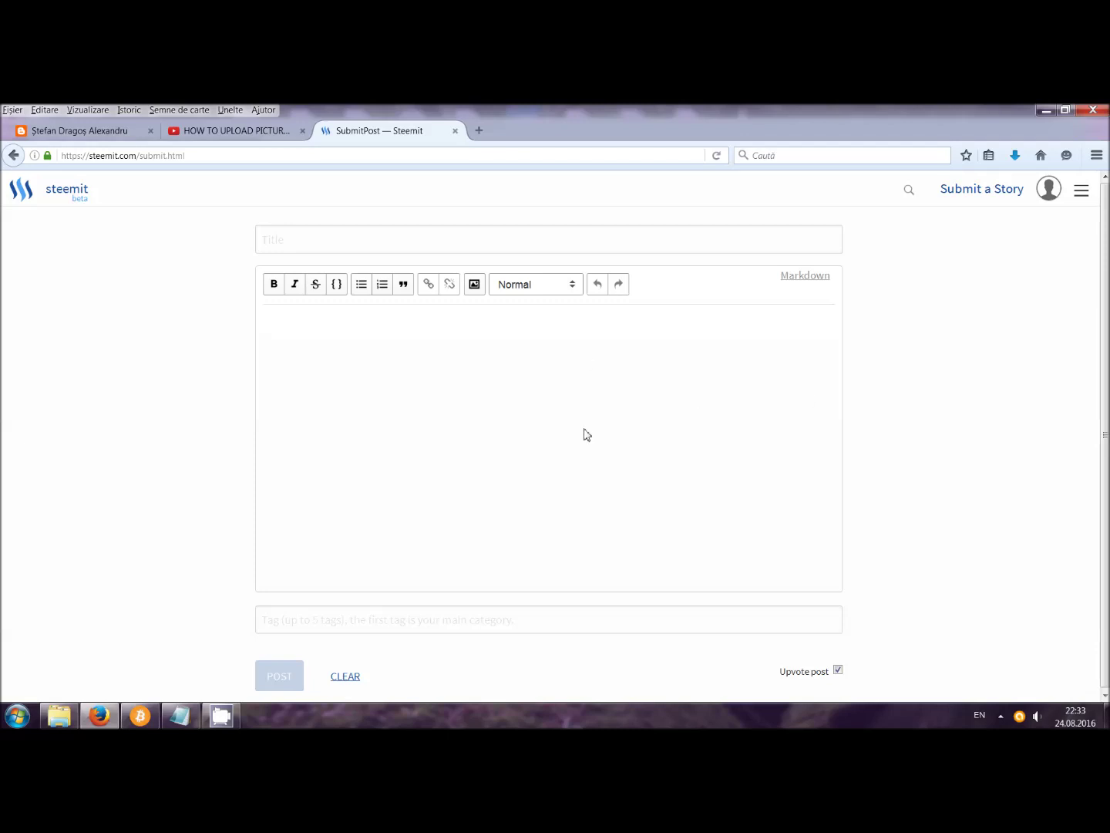
pyautogui.click(302, 322)
# On the Blogspot blog, copy the image address of the first storm-cloud photo in the "Inceputul furtunii" post
pyautogui.click(127, 134)
pyautogui.scroll(-2, 429, 409)
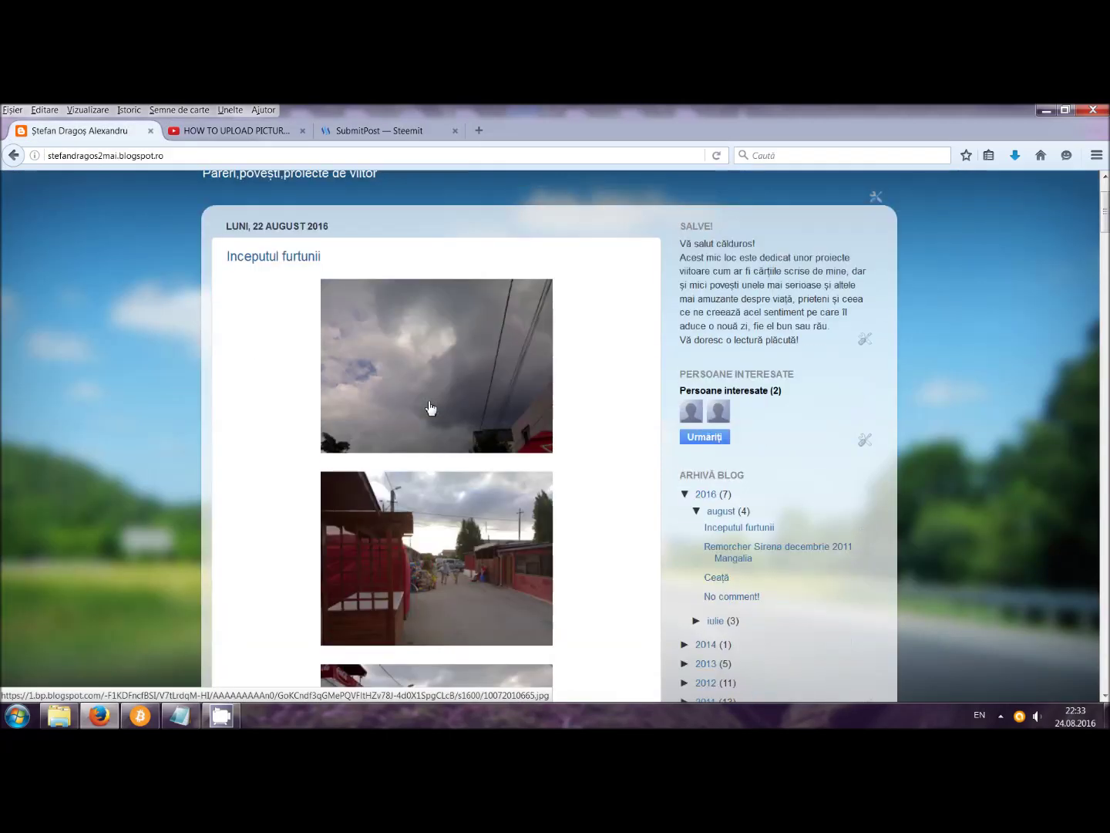
pyautogui.scroll(-10, 455, 361)
pyautogui.scroll(1, 456, 361)
pyautogui.scroll(-10, 455, 364)
pyautogui.scroll(-10, 456, 365)
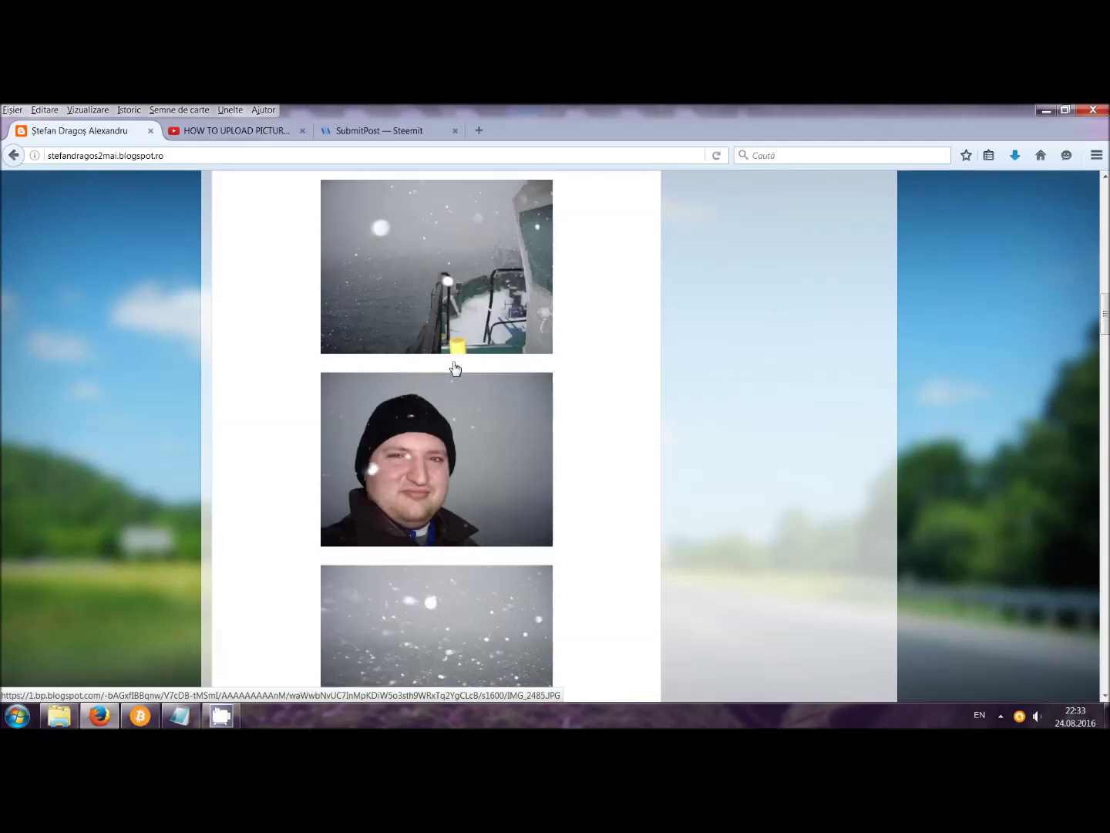
pyautogui.scroll(-1, 455, 368)
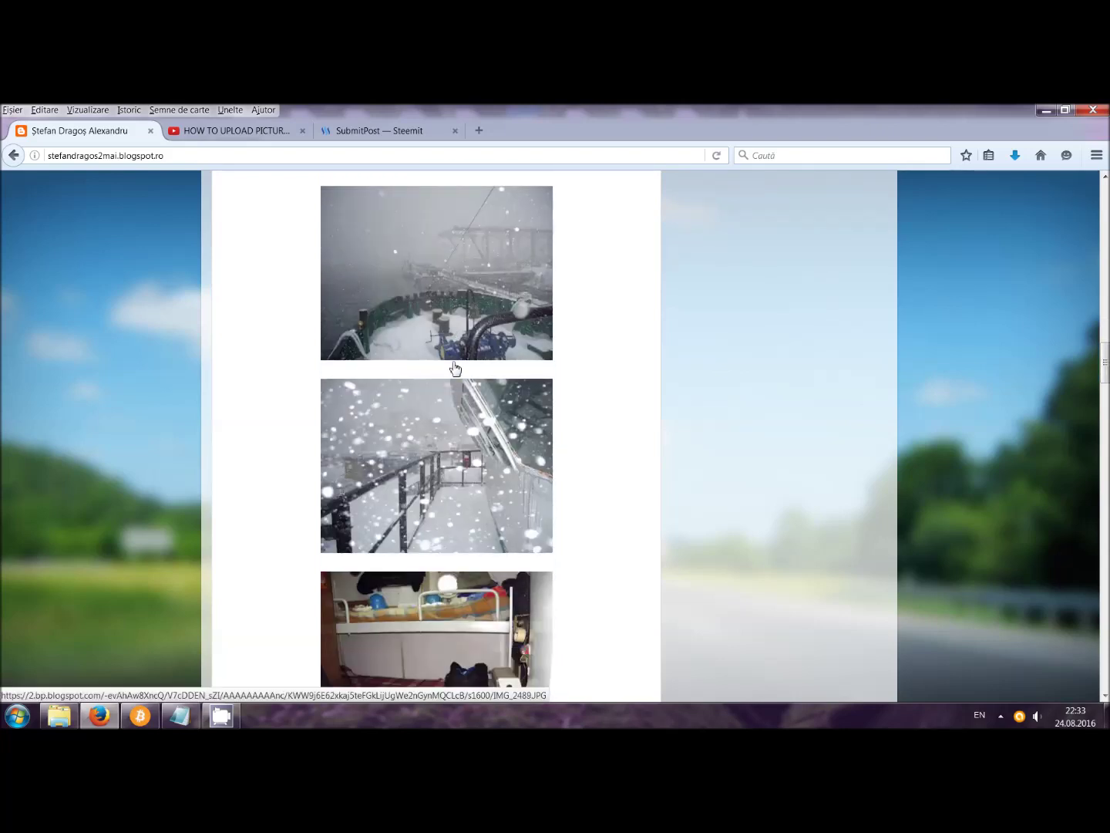
pyautogui.scroll(20, 455, 369)
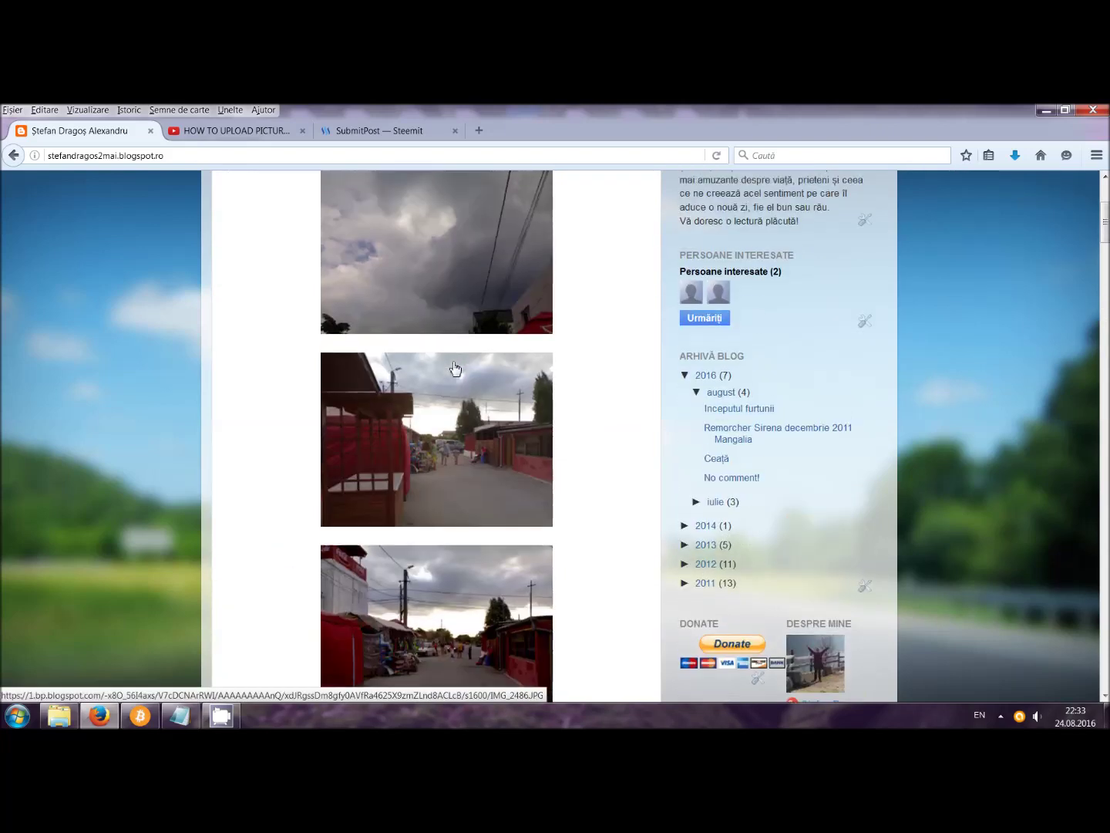
pyautogui.scroll(3, 455, 368)
pyautogui.rightClick(453, 431)
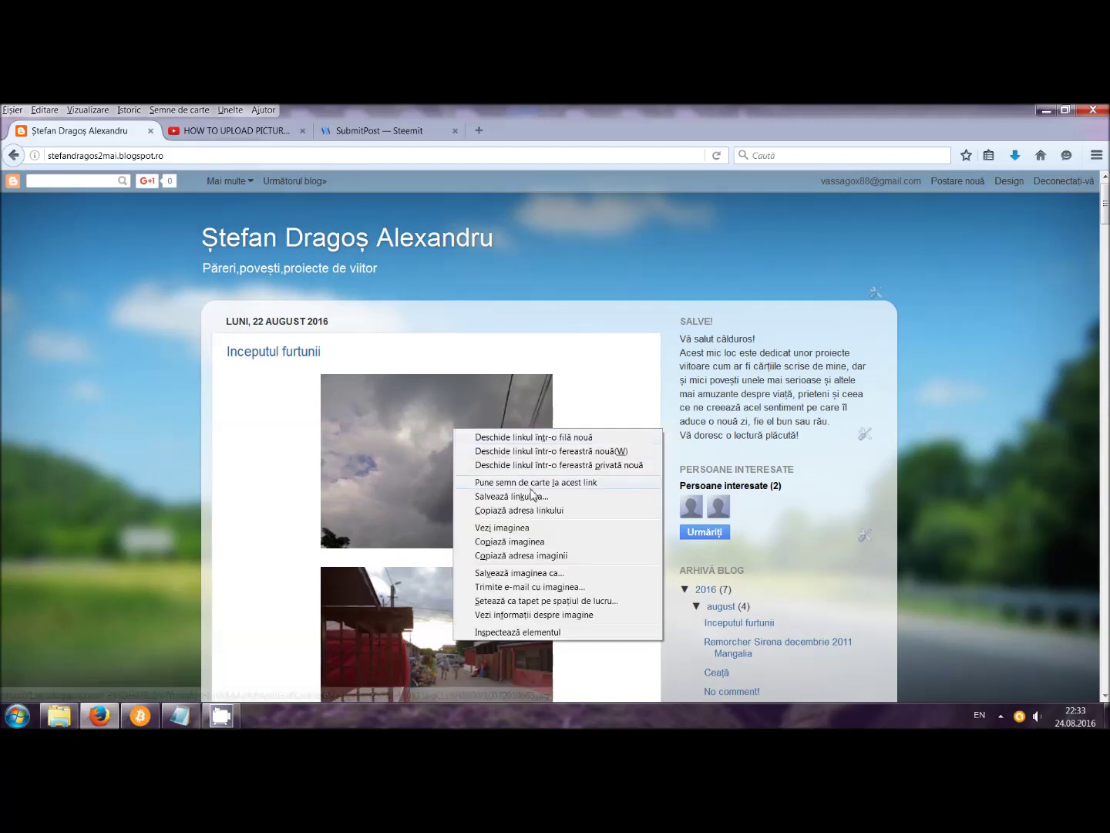
pyautogui.click(554, 556)
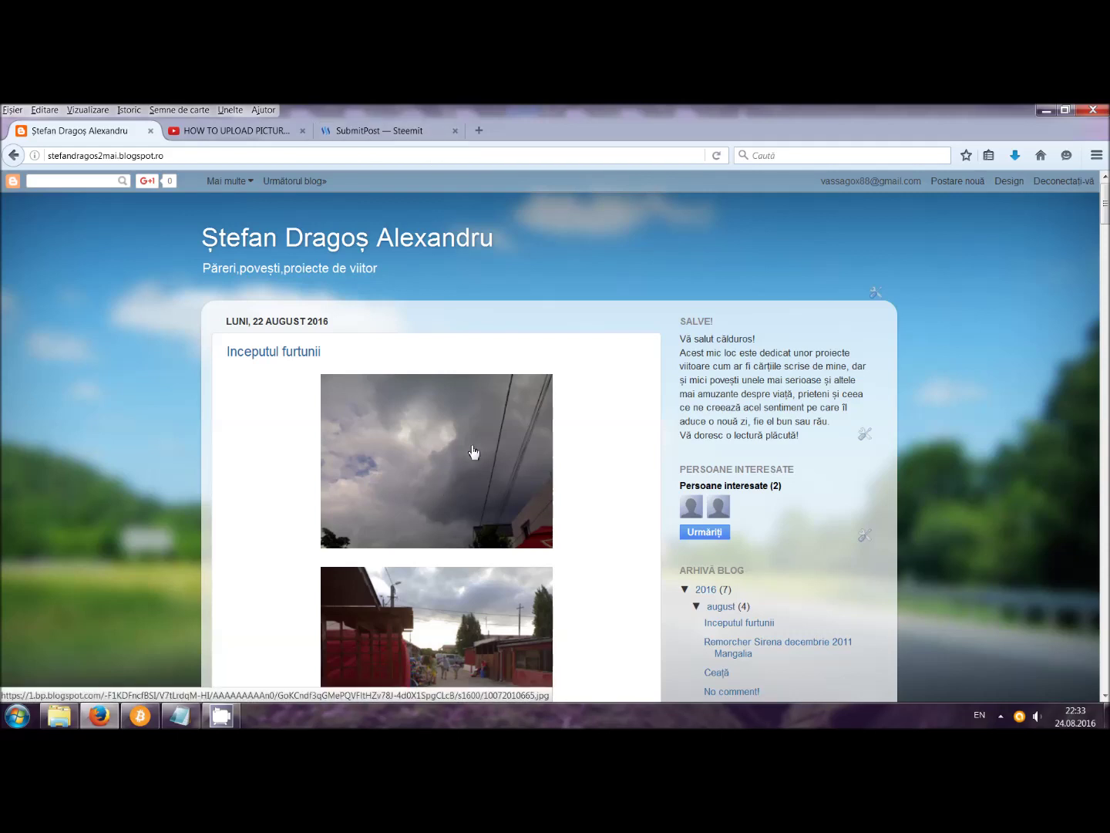
pyautogui.rightClick(482, 438)
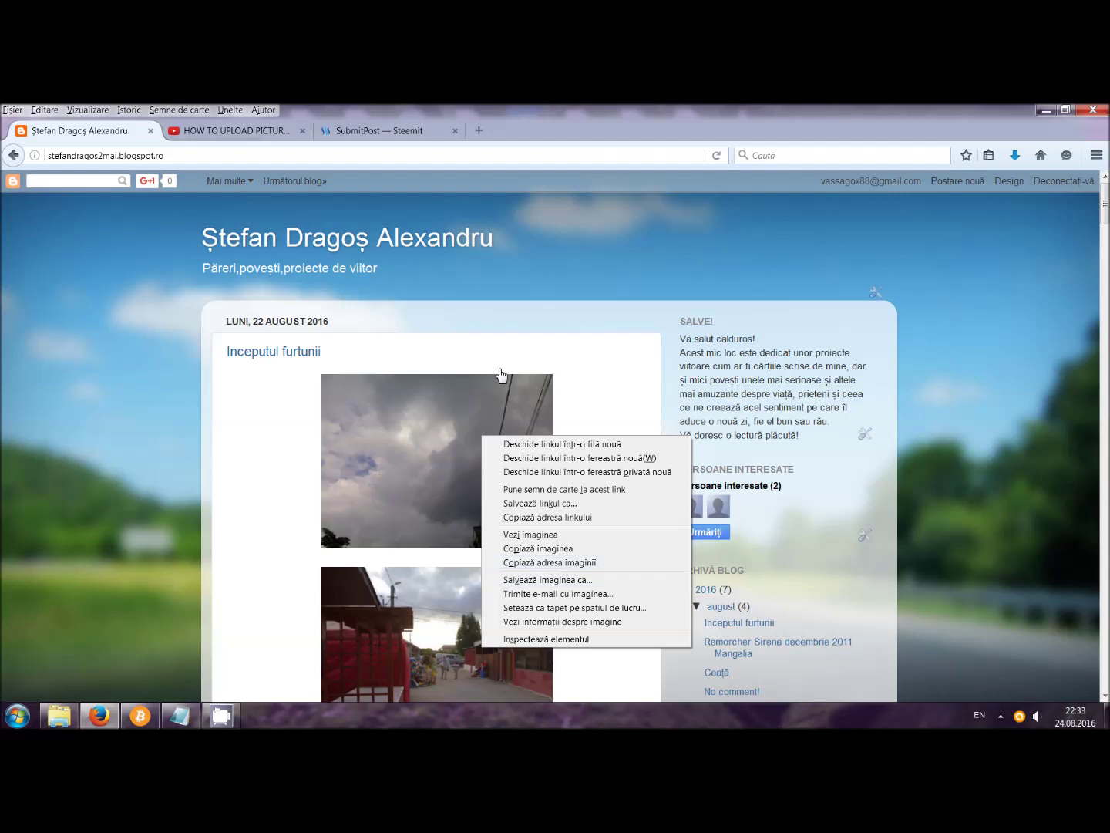
# Return to the Steemit story submission and paste the copied image address into the empty story body
pyautogui.click(413, 134)
pyautogui.rightClick(355, 352)
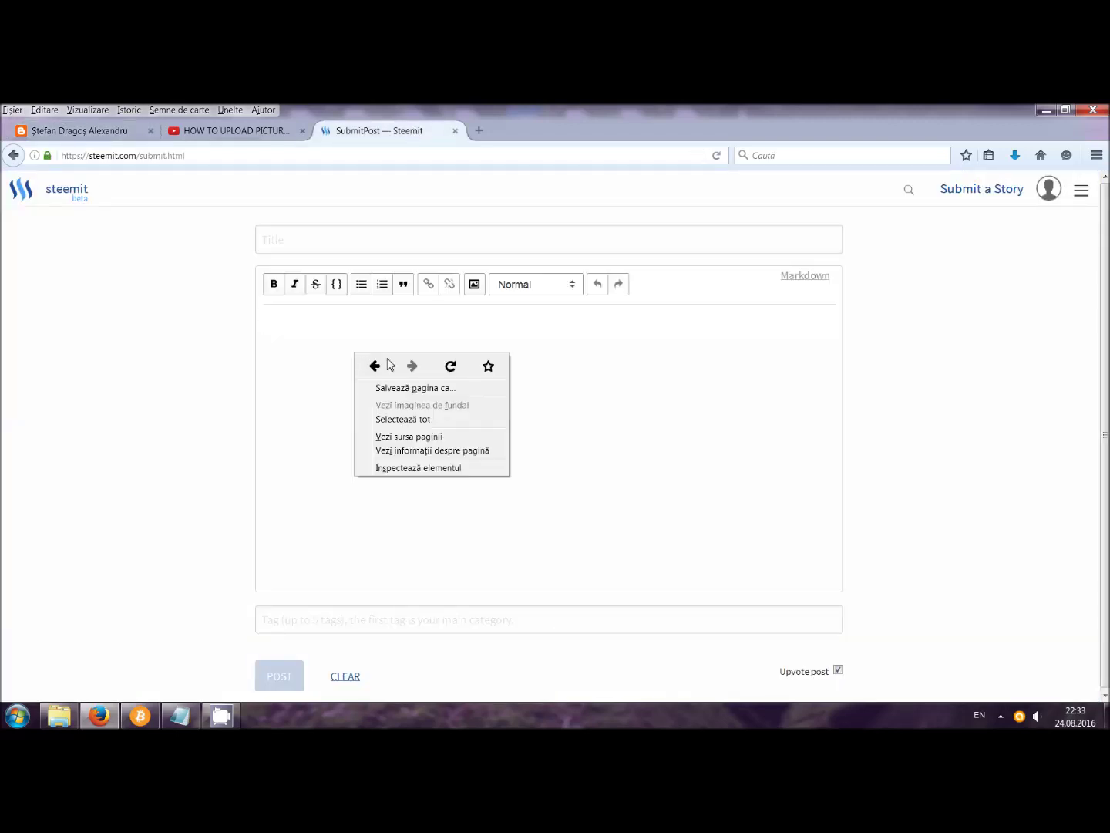
pyautogui.click(316, 333)
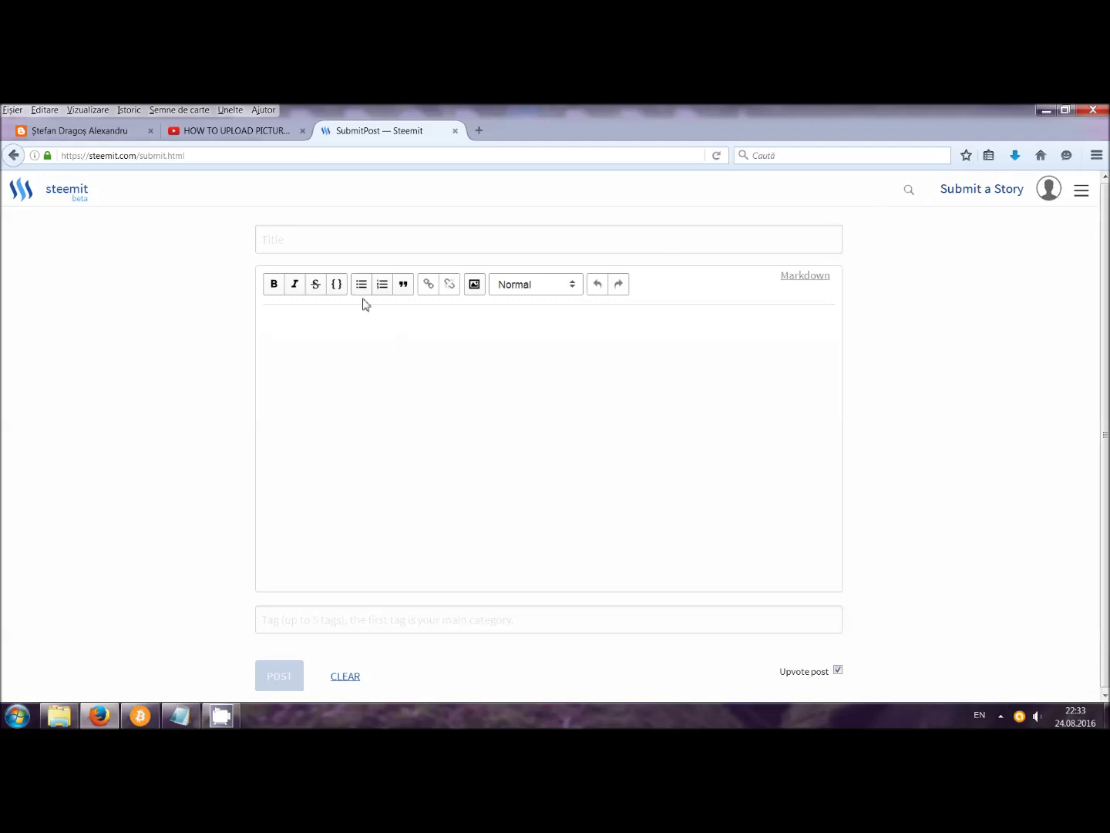
pyautogui.rightClick(363, 345)
pyautogui.click(329, 347)
pyautogui.rightClick(293, 334)
pyautogui.click(323, 390)
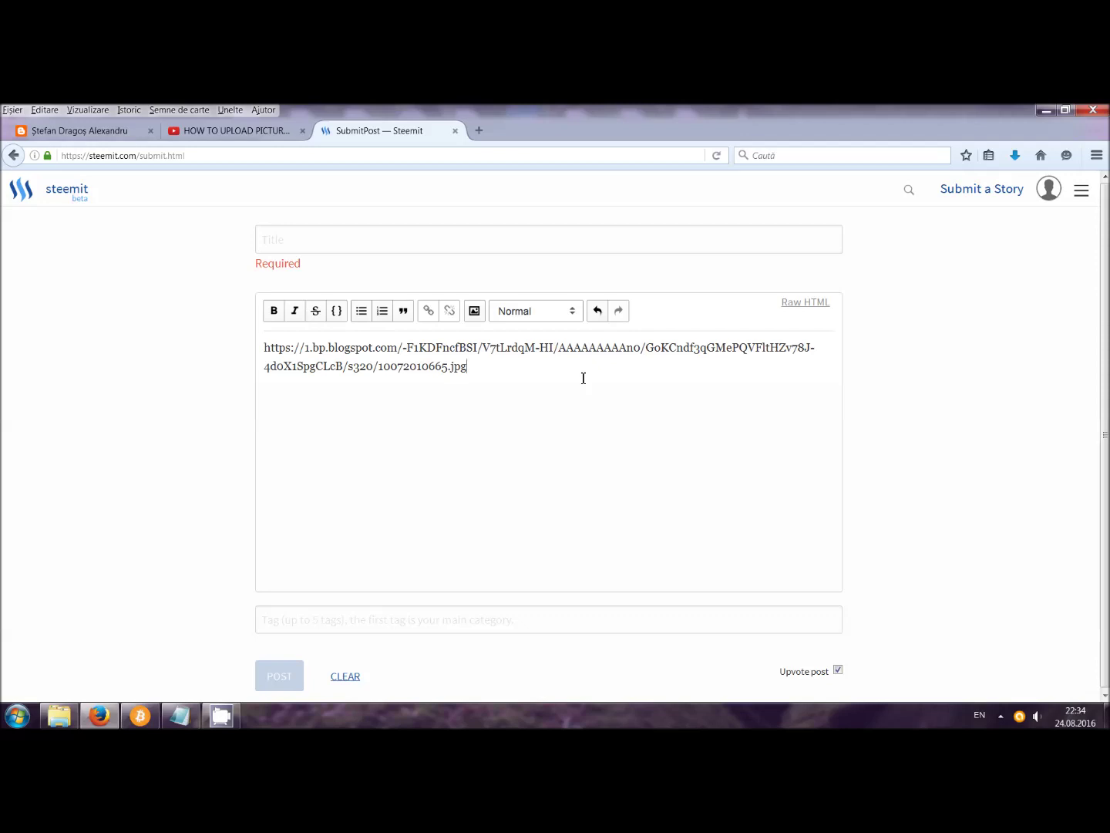
# Switch the story body to raw HTML and inspect the html and p tags around the image address
pyautogui.click(807, 303)
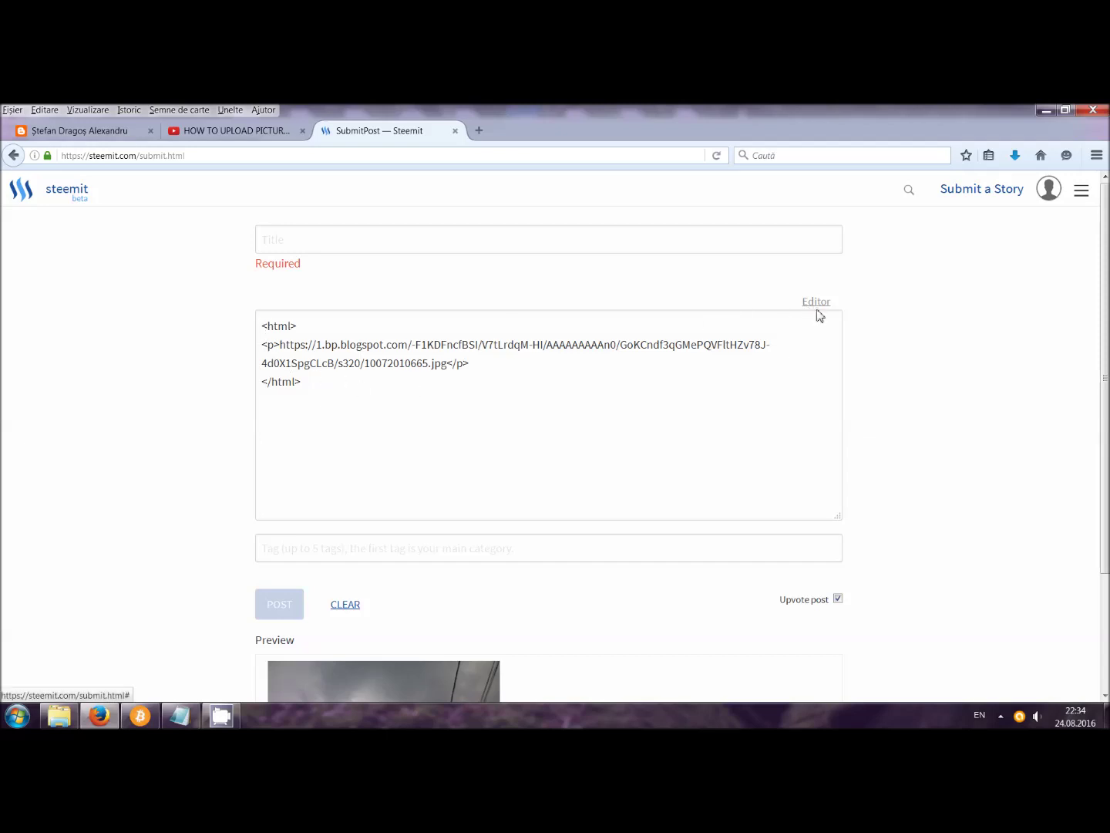
pyautogui.moveTo(260, 325); pyautogui.dragTo(411, 389)
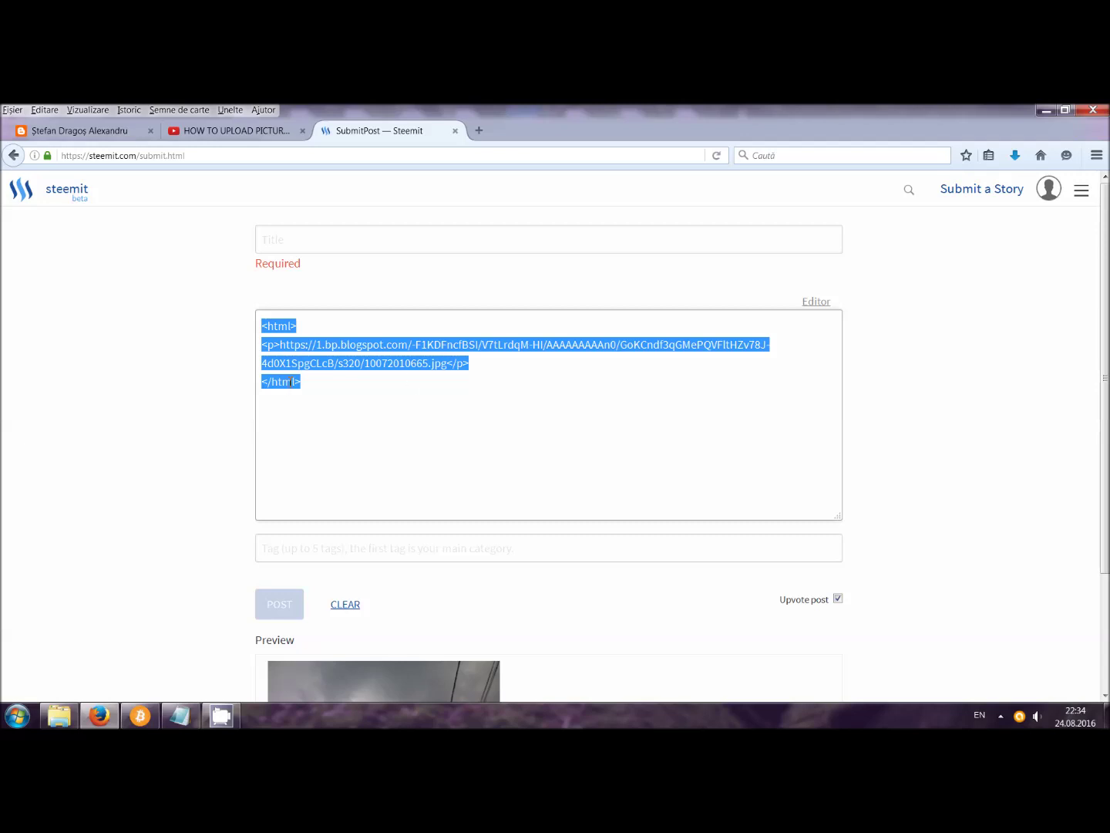
pyautogui.click(302, 329)
pyautogui.click(286, 346)
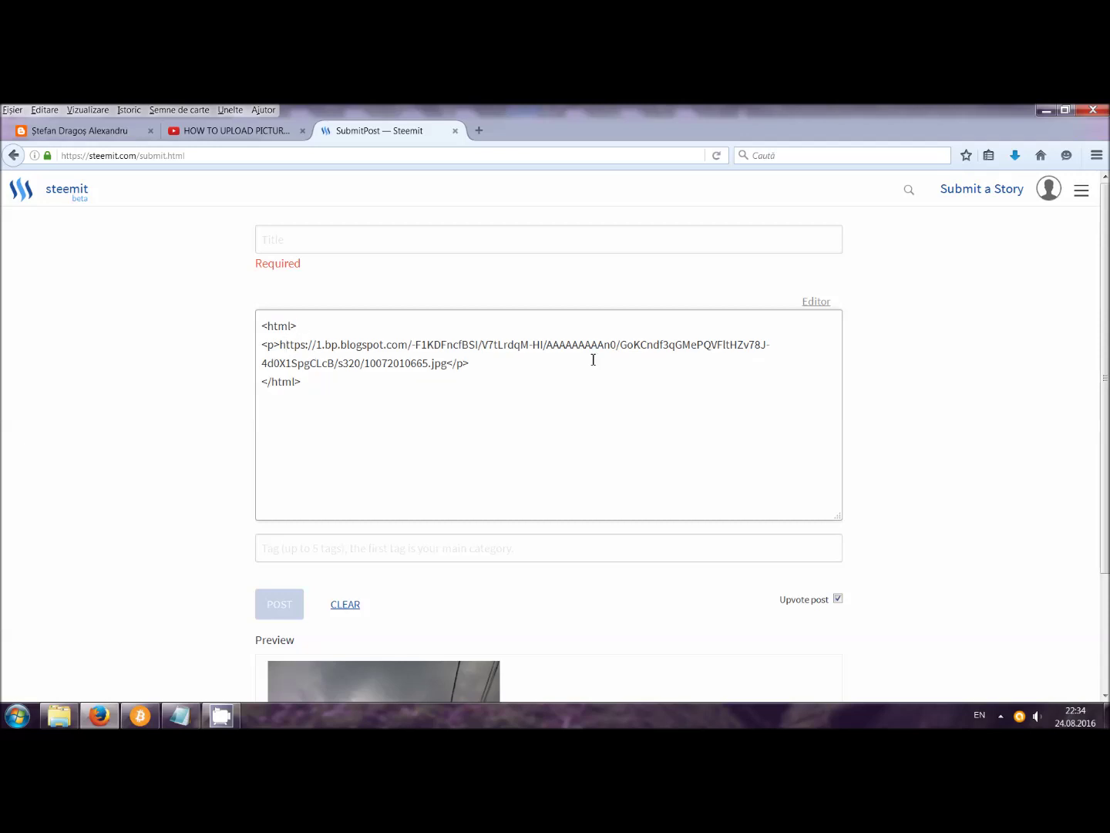
# Insert an opening <center> tag between the <p> tag and the image address in the raw HTML
pyautogui.scroll(-3, 424, 563)
pyautogui.scroll(3, 367, 555)
pyautogui.click(282, 348)
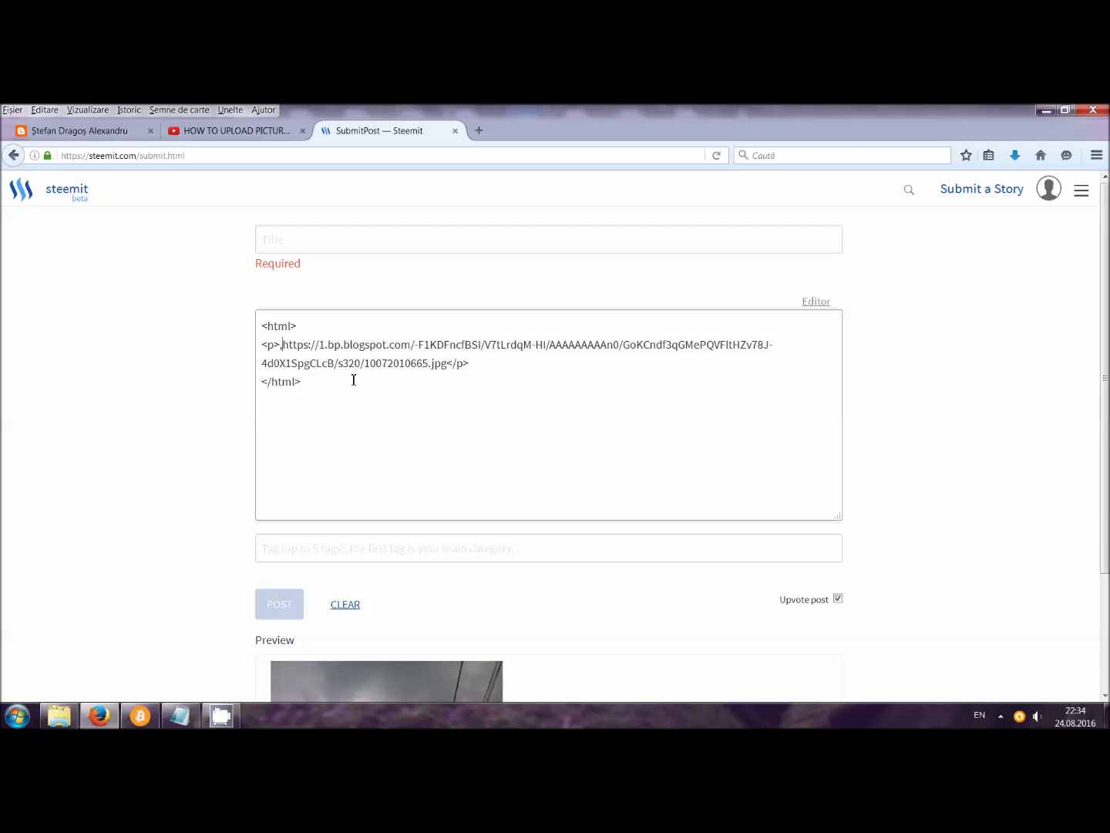
pyautogui.press('BackSpace')
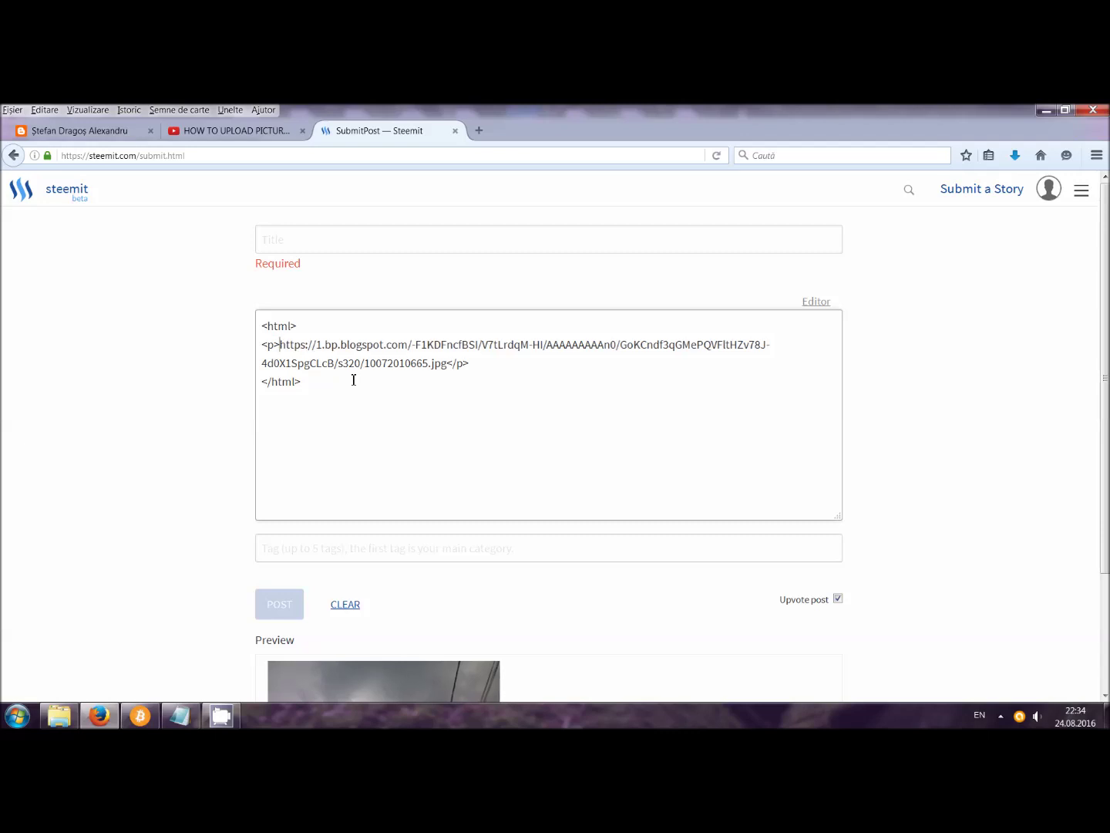
pyautogui.write('<')
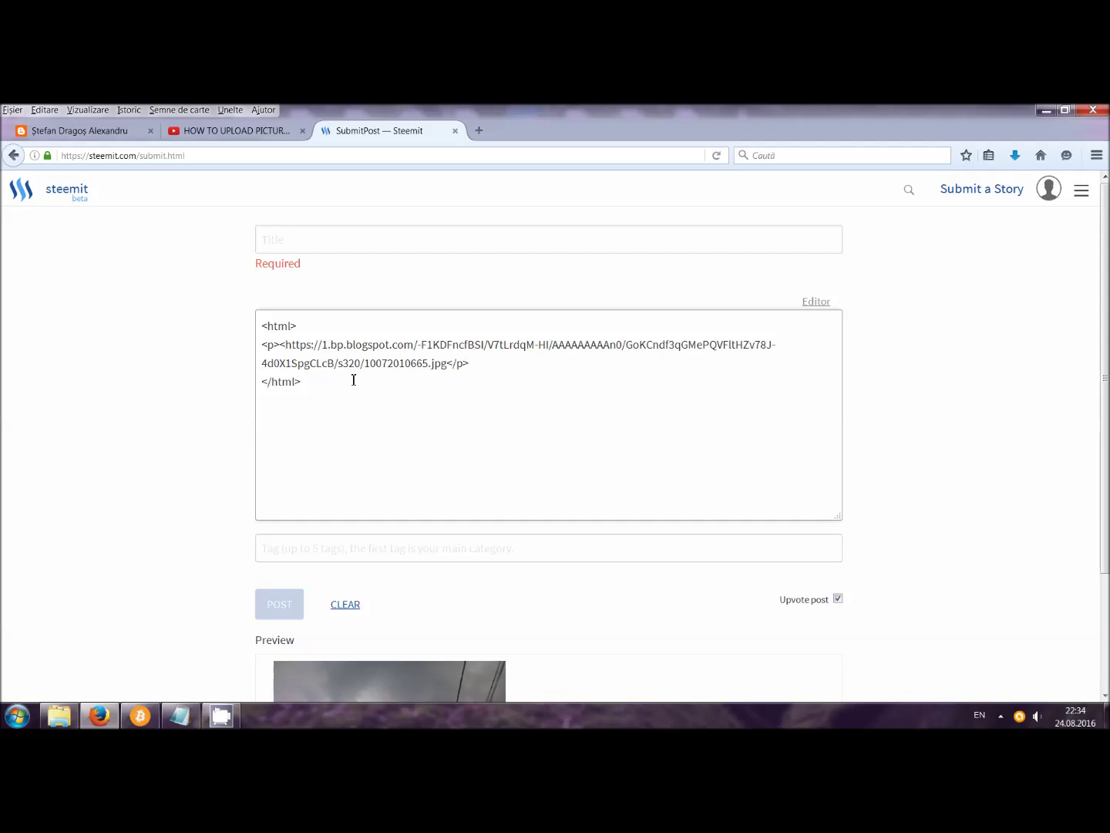
pyautogui.write('center')
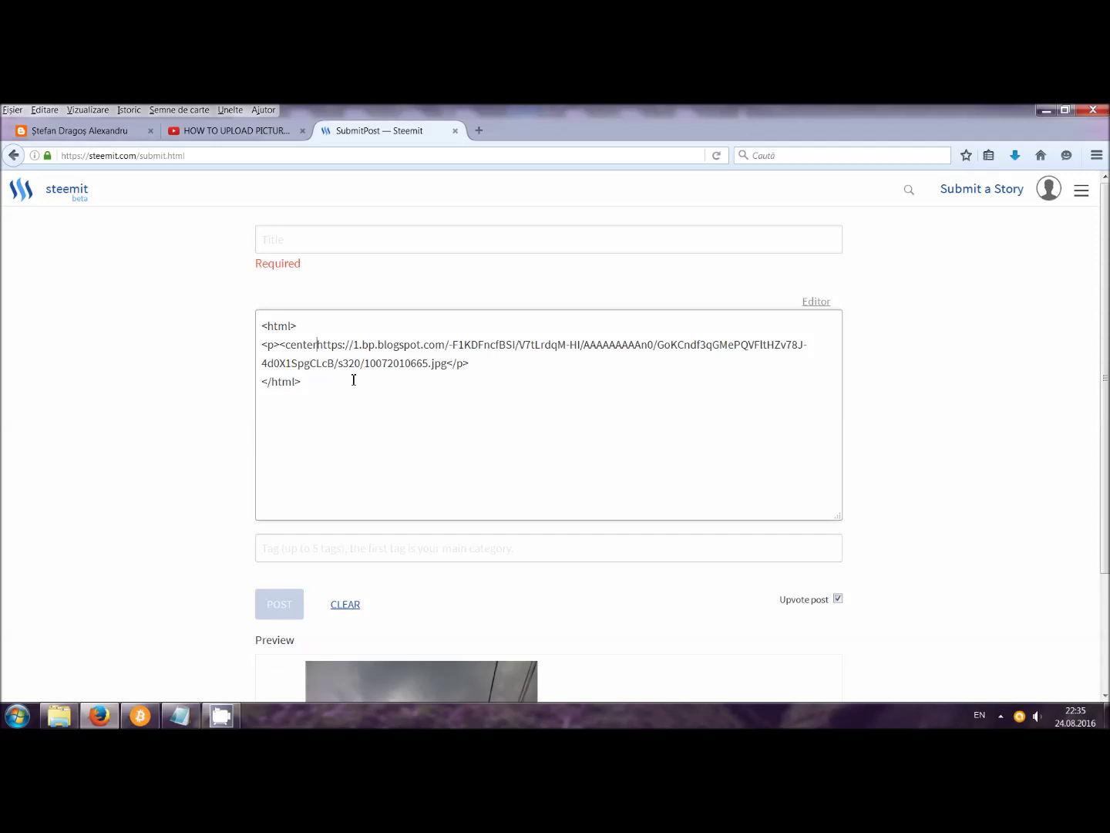
pyautogui.write('>')
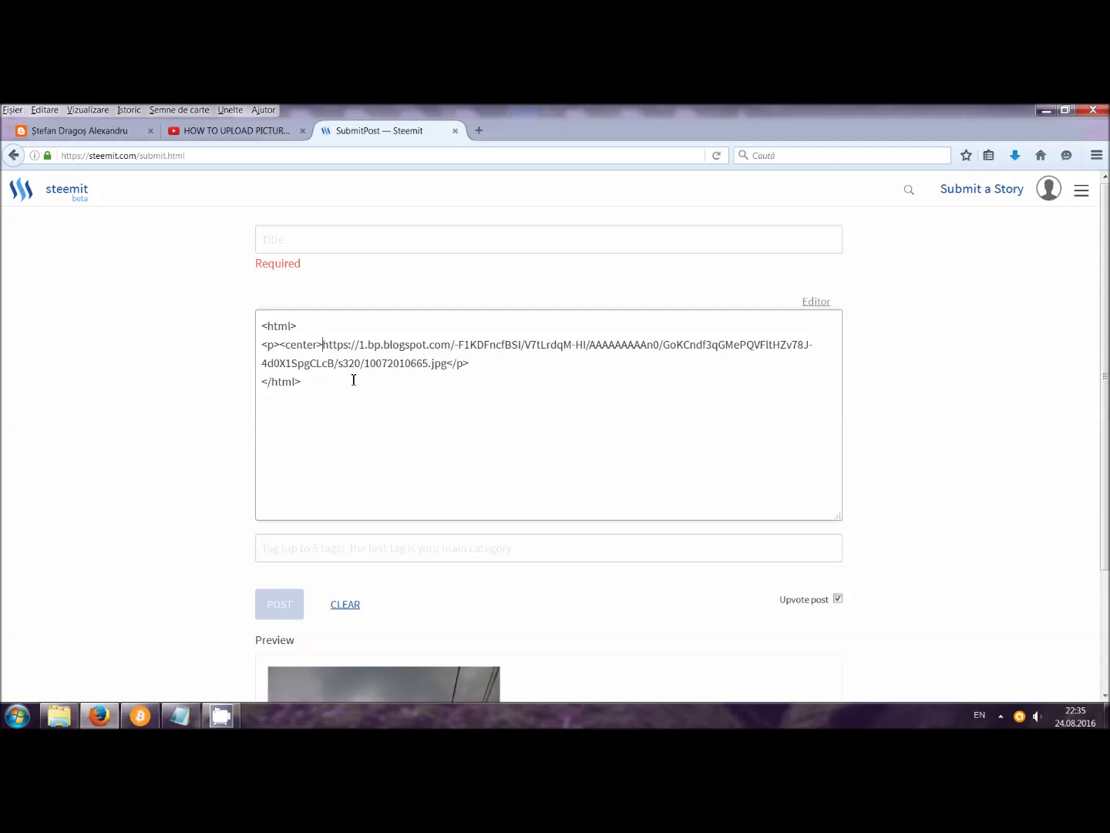
# Add a closing </center> tag right after the .jpg image address and check the picture's alignment in the preview
pyautogui.click(448, 364)
pyautogui.write('<center><')
pyautogui.click(454, 364)
pyautogui.write('/')
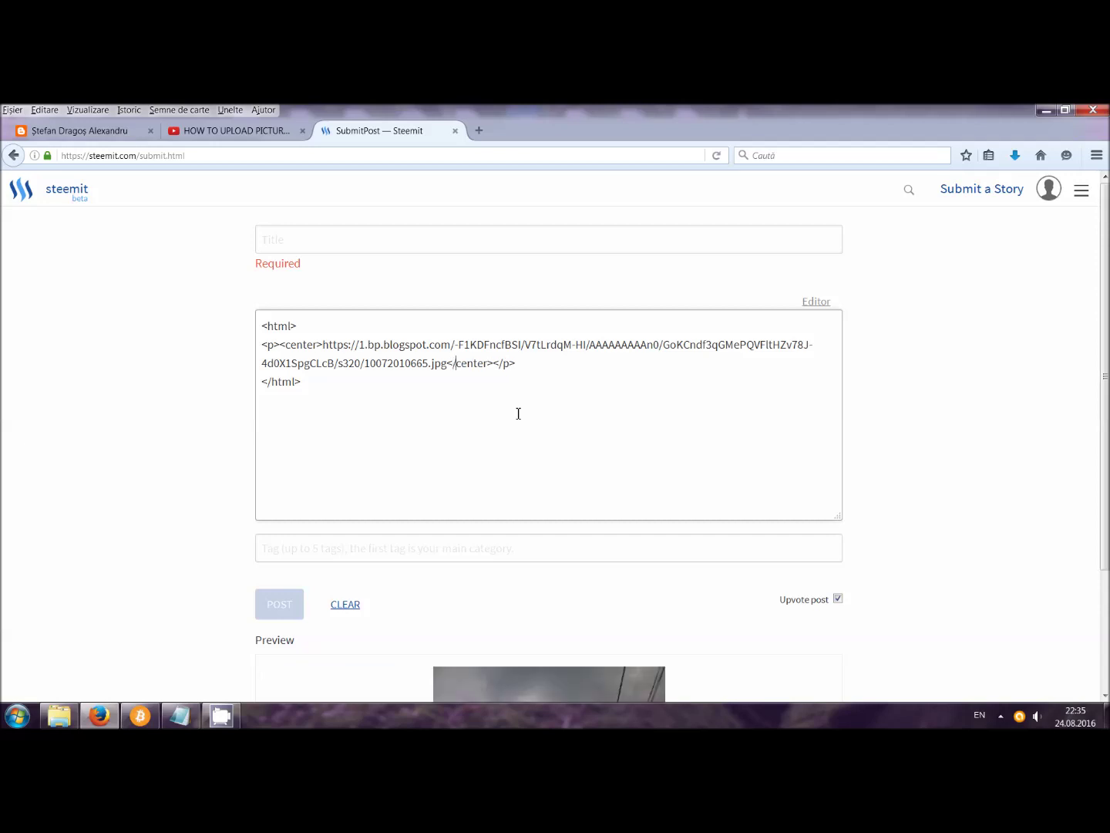
pyautogui.scroll(-3, 540, 428)
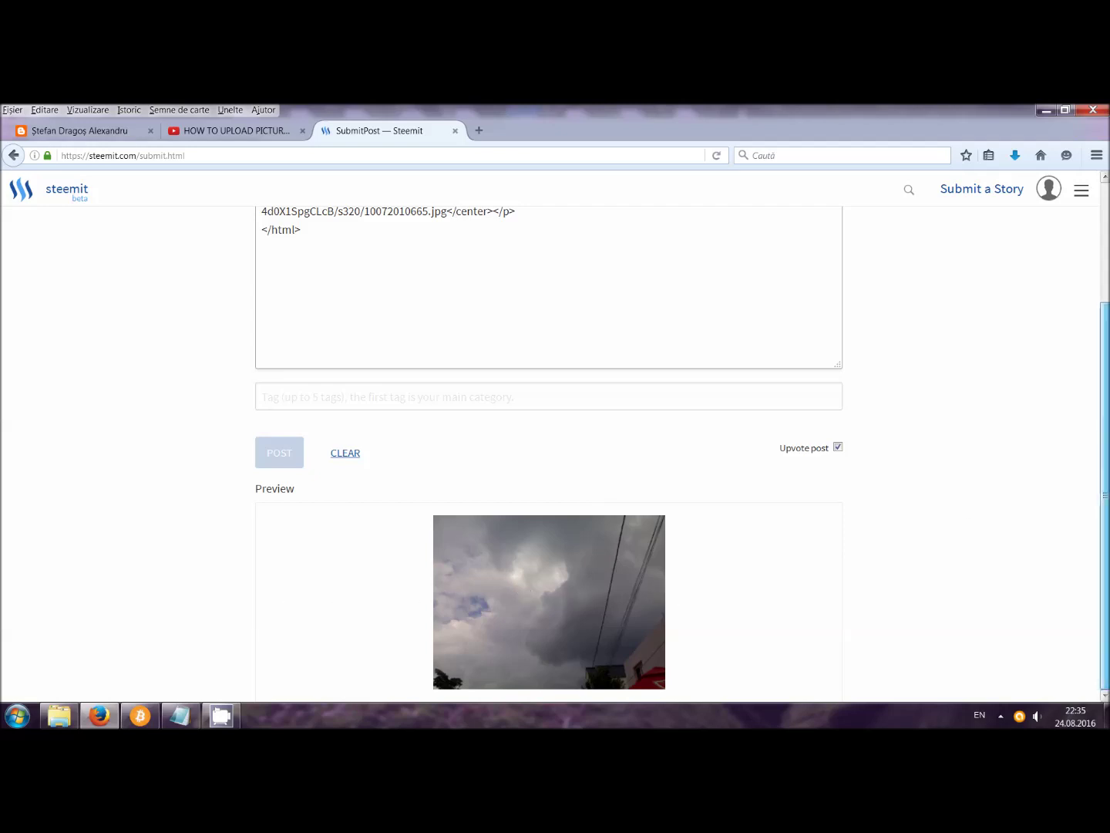
pyautogui.scroll(3, 667, 595)
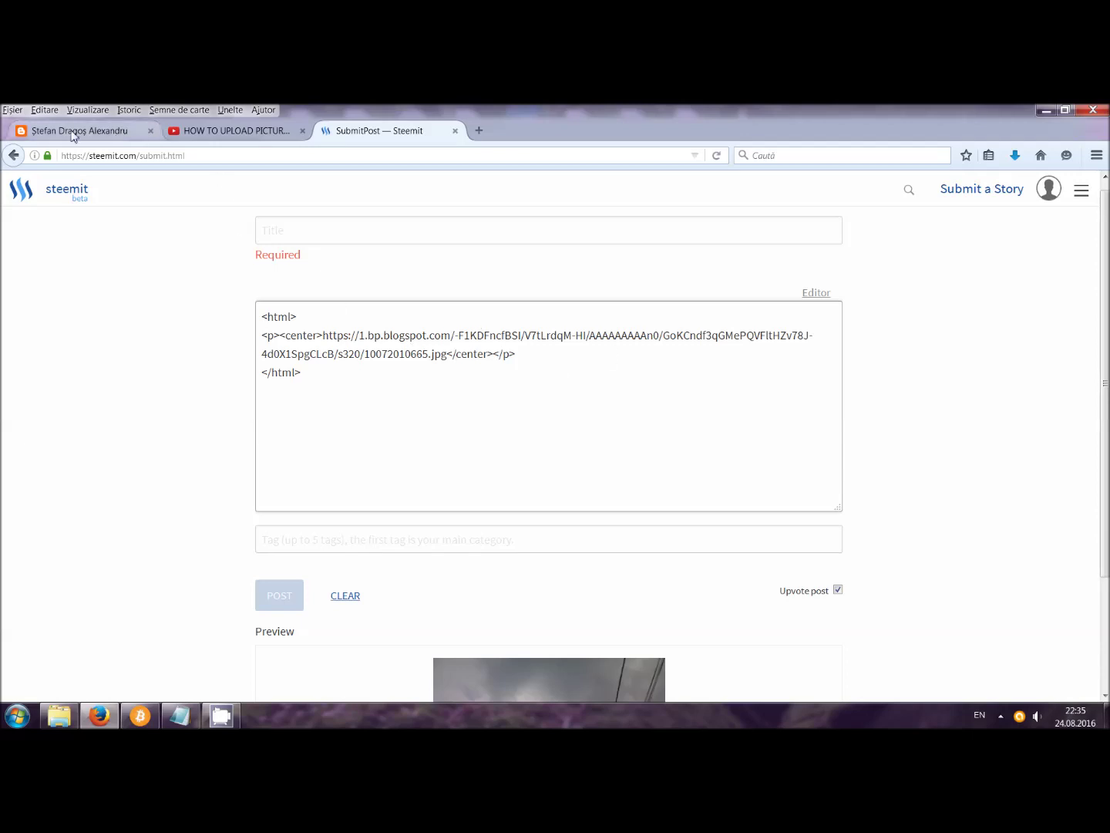
# On the Blogspot blog, review the copy options for the first storm-cloud photo and return to the Steemit story submission
pyautogui.click(117, 135)
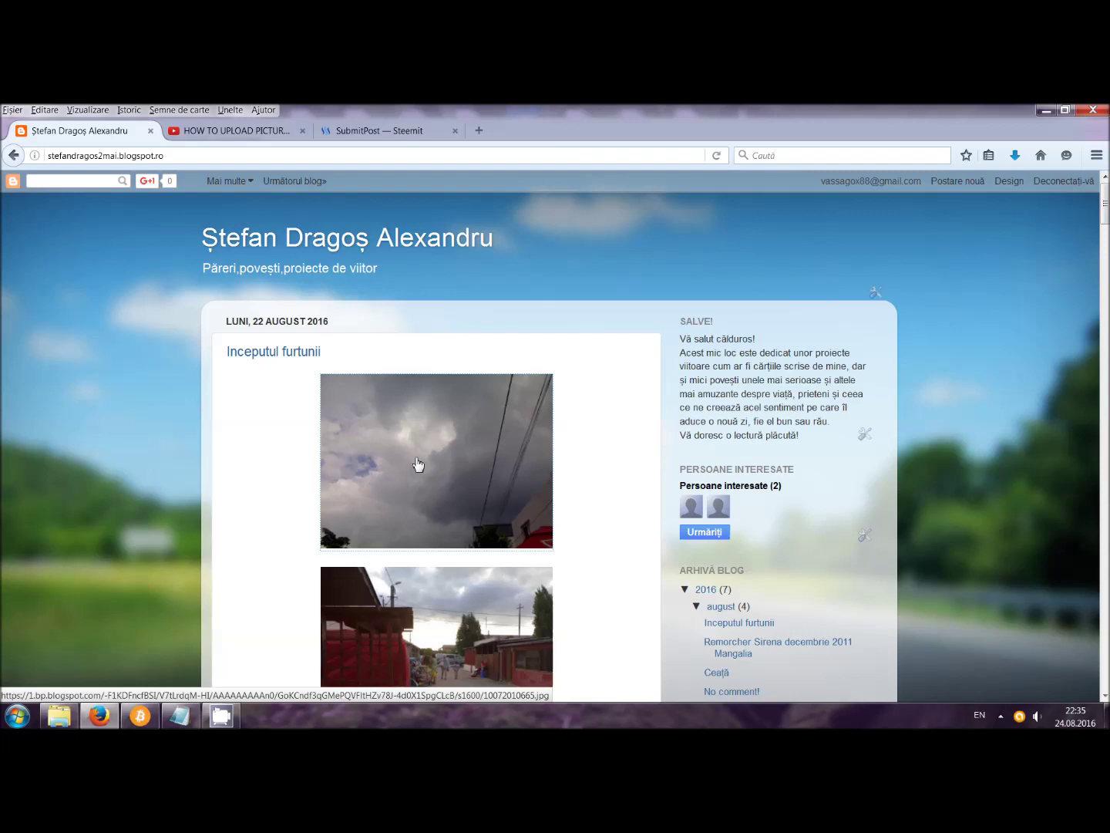
pyautogui.rightClick(437, 458)
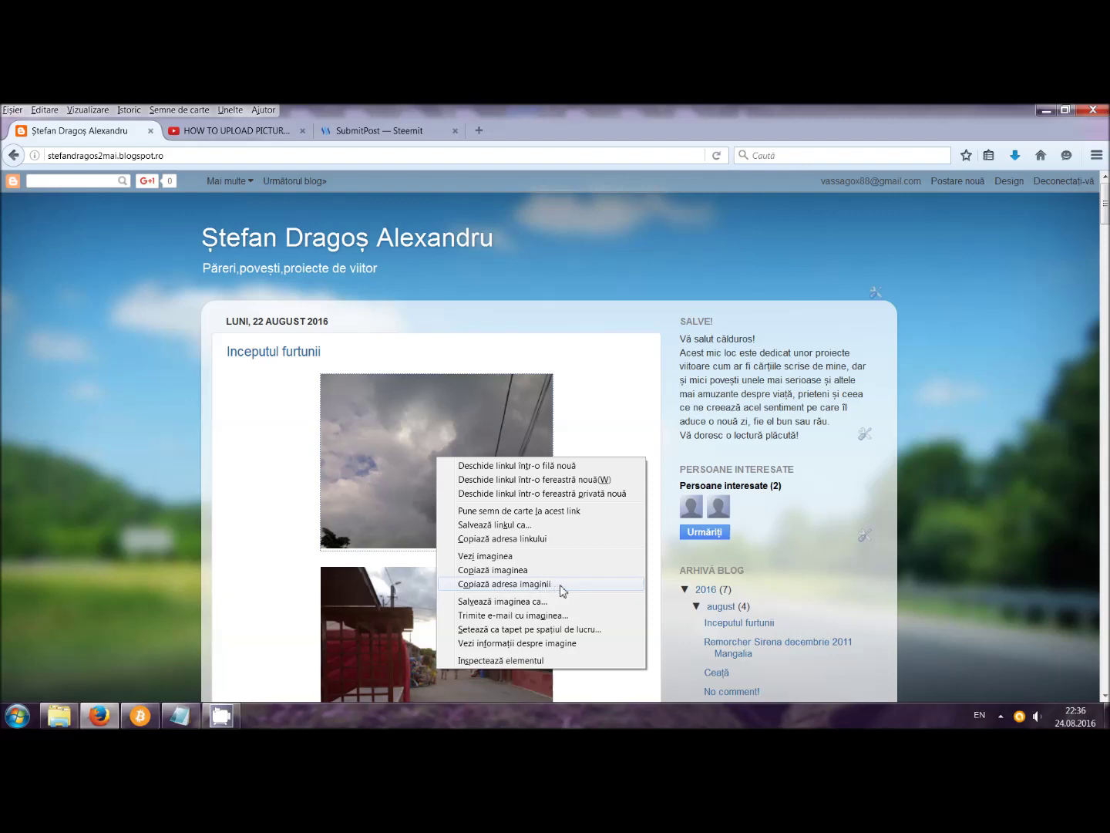
pyautogui.click(386, 131)
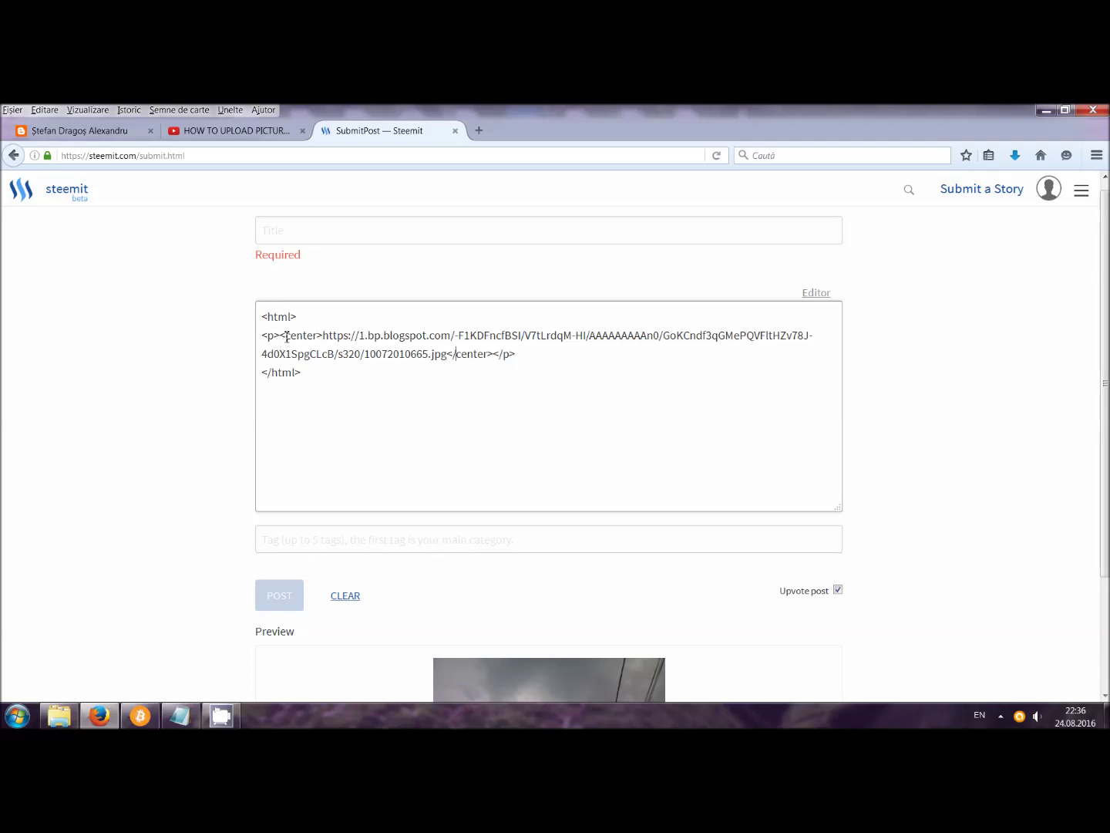
# Examine the opening and closing center tags around the image address and the picture's position in the preview
pyautogui.moveTo(286, 335); pyautogui.dragTo(323, 340)
pyautogui.moveTo(453, 353); pyautogui.dragTo(489, 358)
pyautogui.scroll(-3, 491, 418)
pyautogui.scroll(3, 443, 282)
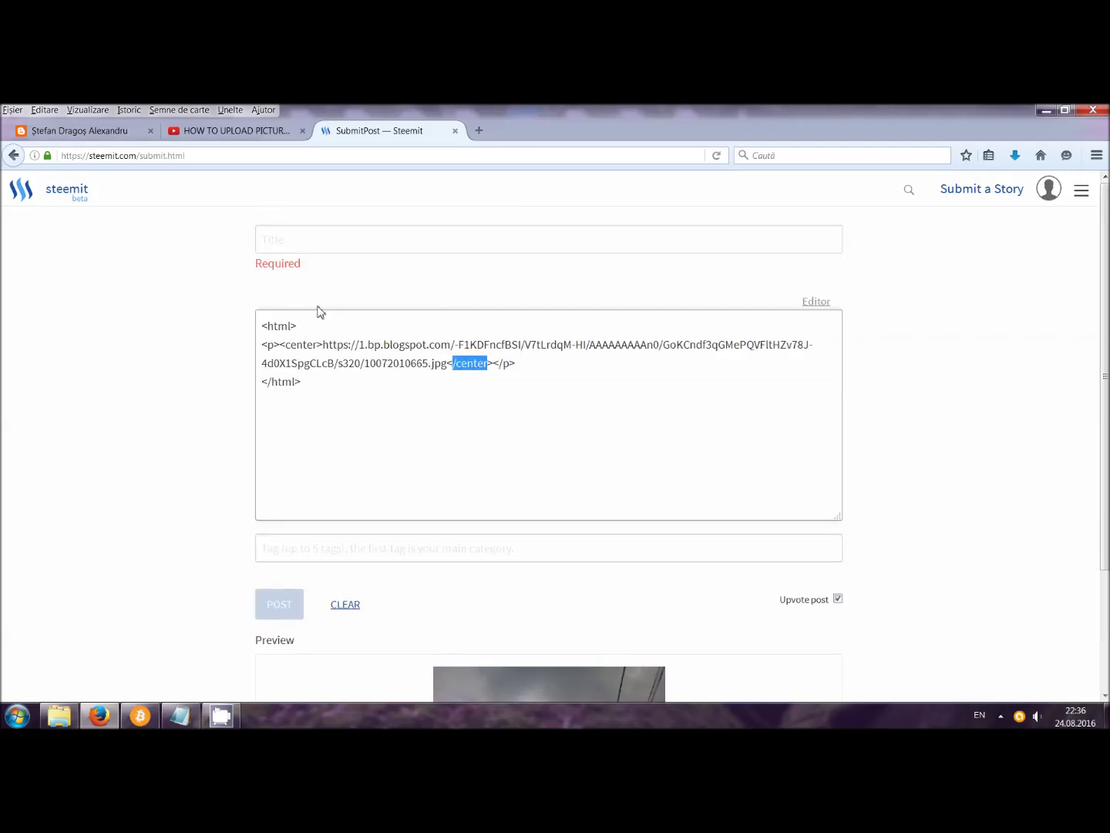
pyautogui.scroll(-3, 356, 332)
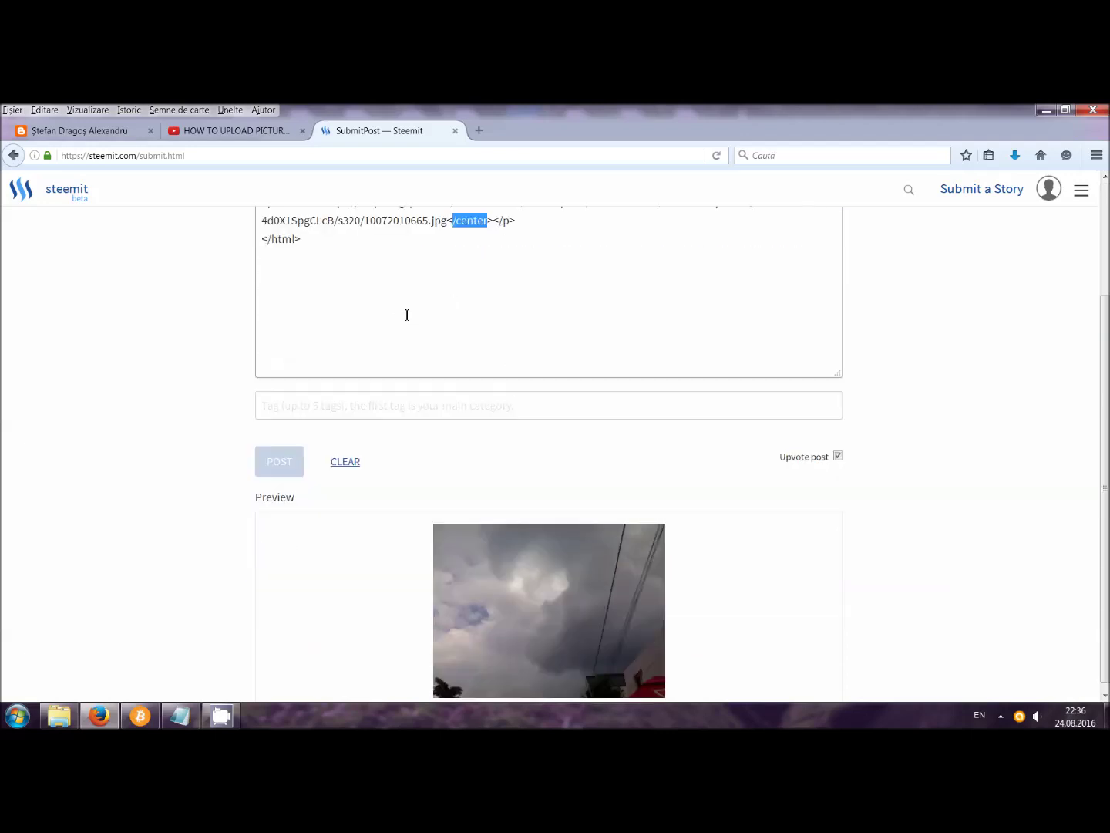
pyautogui.scroll(-1, 406, 315)
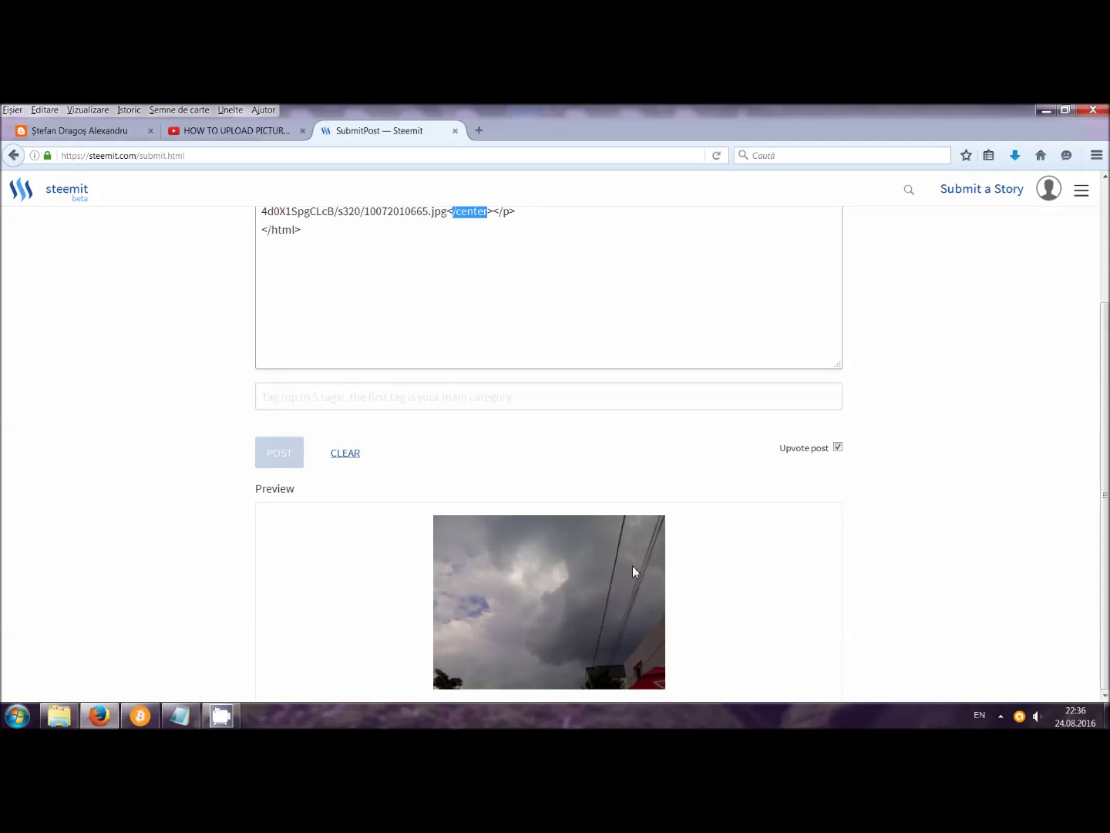
pyautogui.scroll(3, 632, 572)
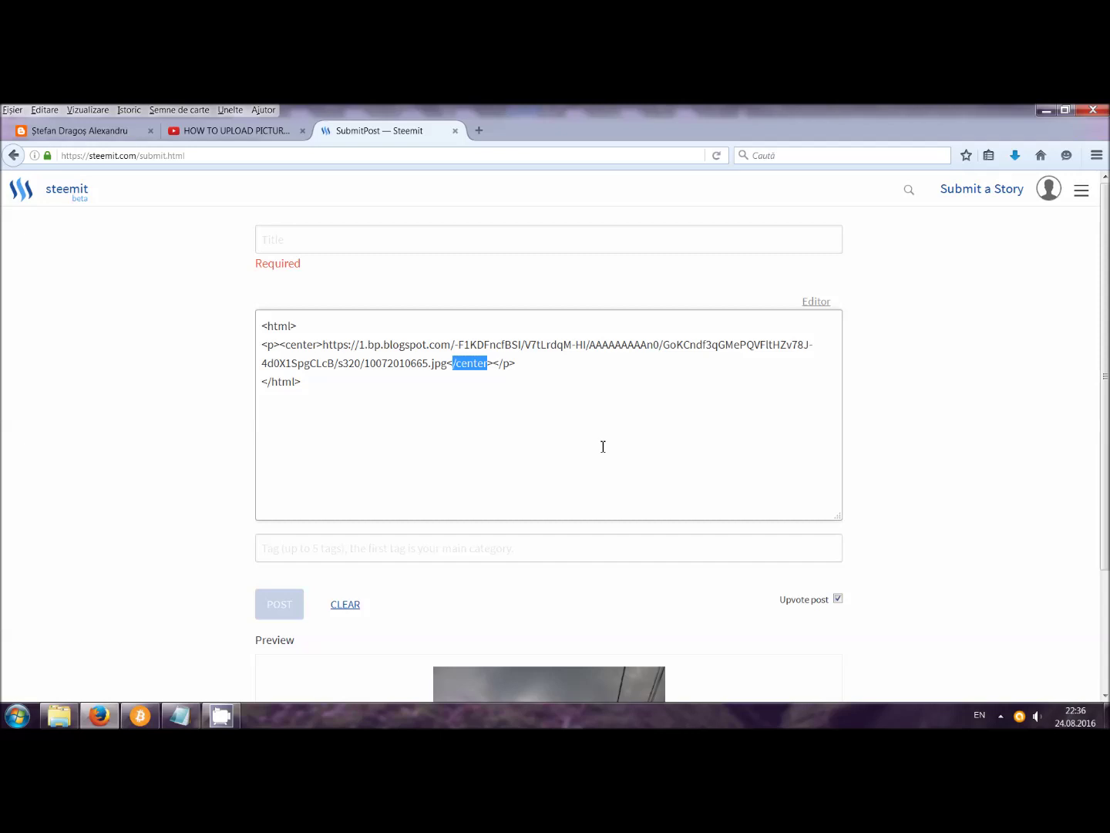
pyautogui.click(565, 370)
pyautogui.scroll(-3, 565, 369)
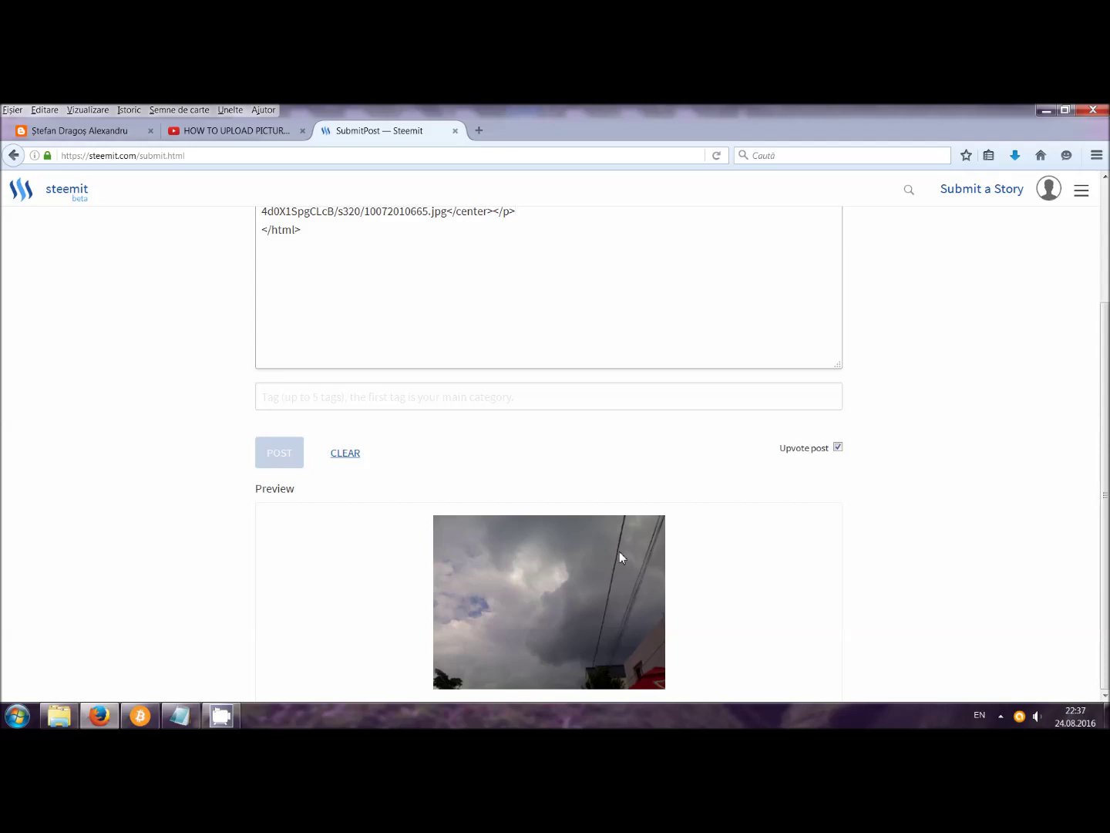
pyautogui.scroll(2, 618, 550)
# On the YouTube page "HOW TO UPLOAD PICTURES AND VIDEOS ON STEEMIT 2016", copy the video's embed code
pyautogui.click(261, 131)
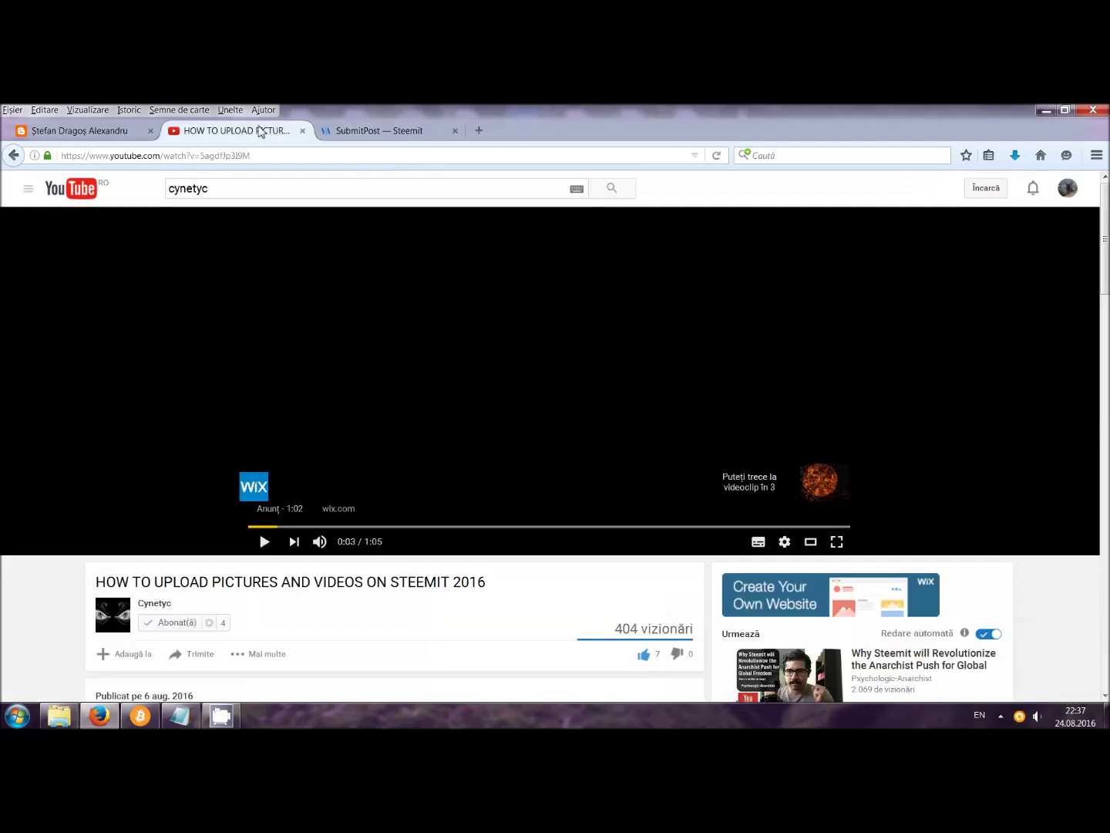
pyautogui.scroll(-5, 421, 440)
pyautogui.scroll(4, 423, 447)
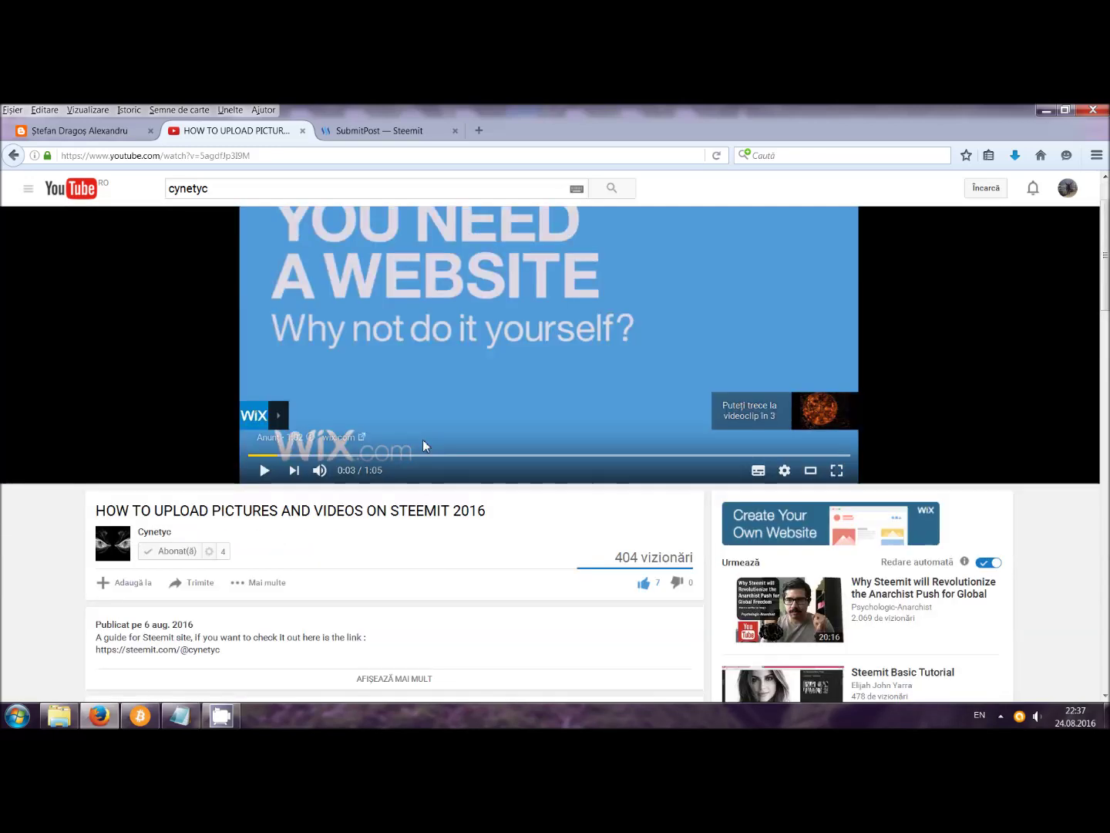
pyautogui.scroll(1, 454, 441)
pyautogui.scroll(1, 454, 441)
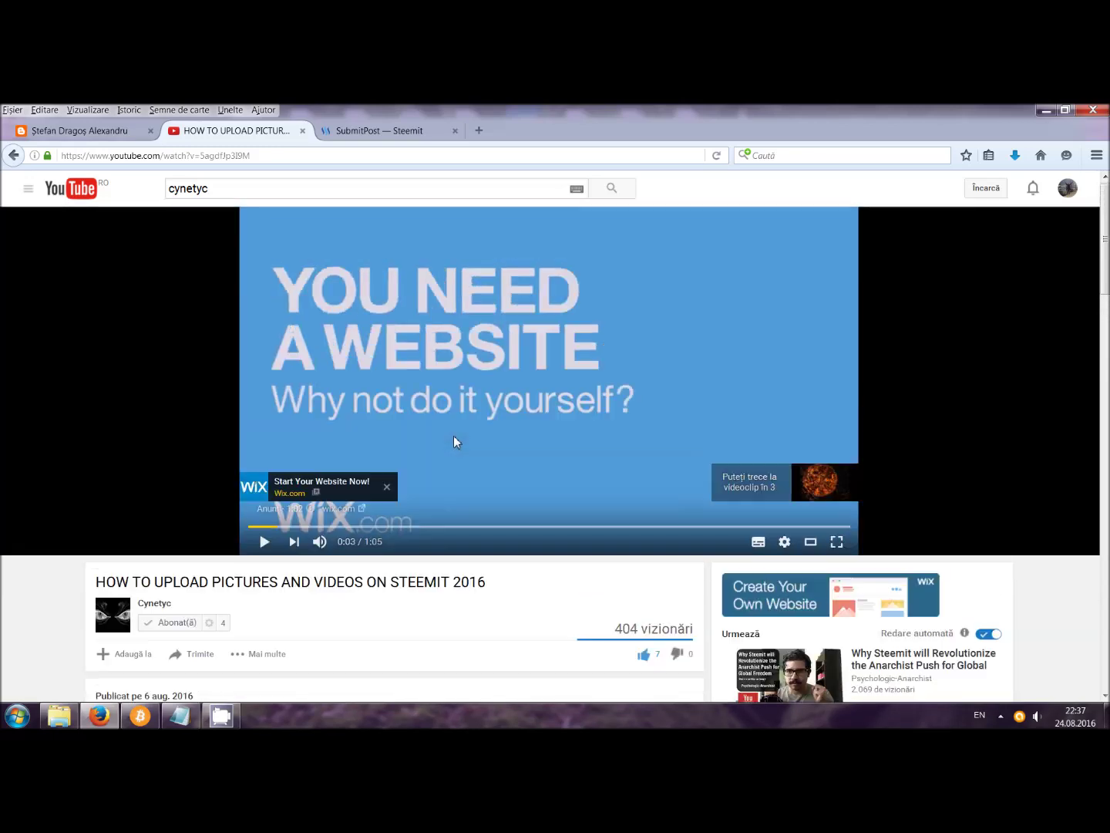
pyautogui.scroll(-6, 280, 464)
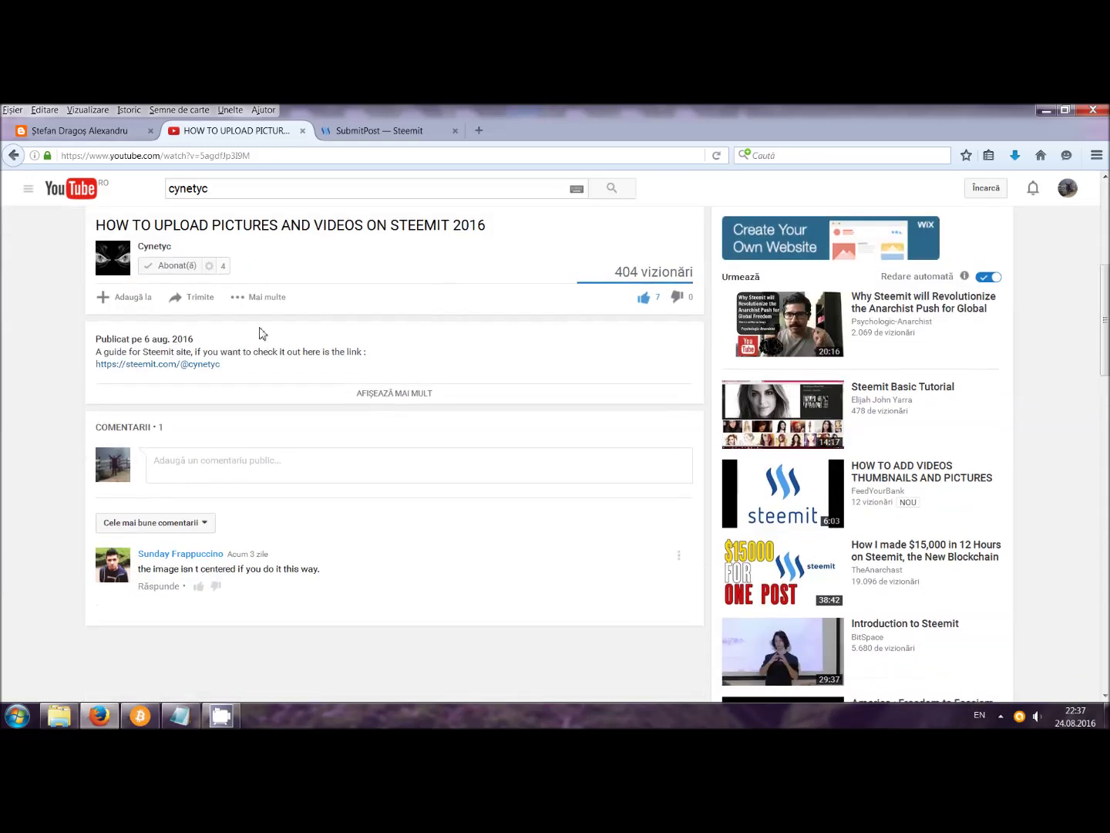
pyautogui.click(199, 306)
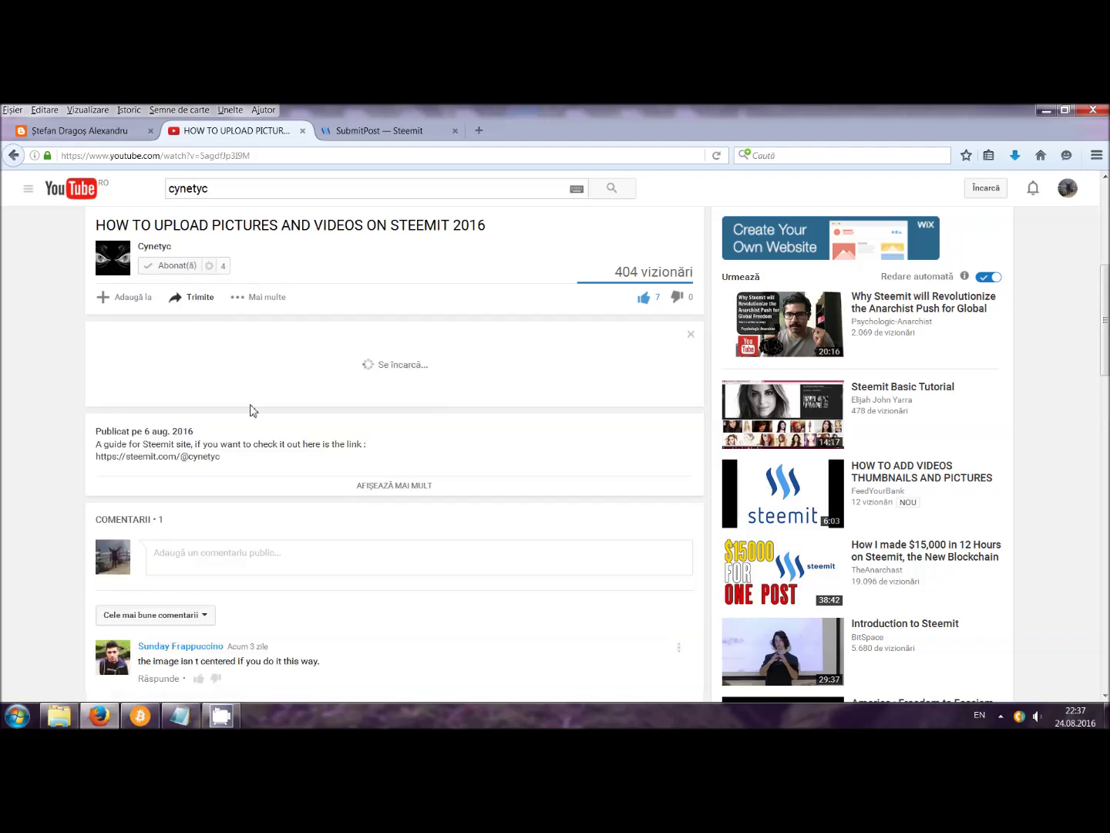
pyautogui.click(217, 339)
pyautogui.hotkey('ctrl', 'c')
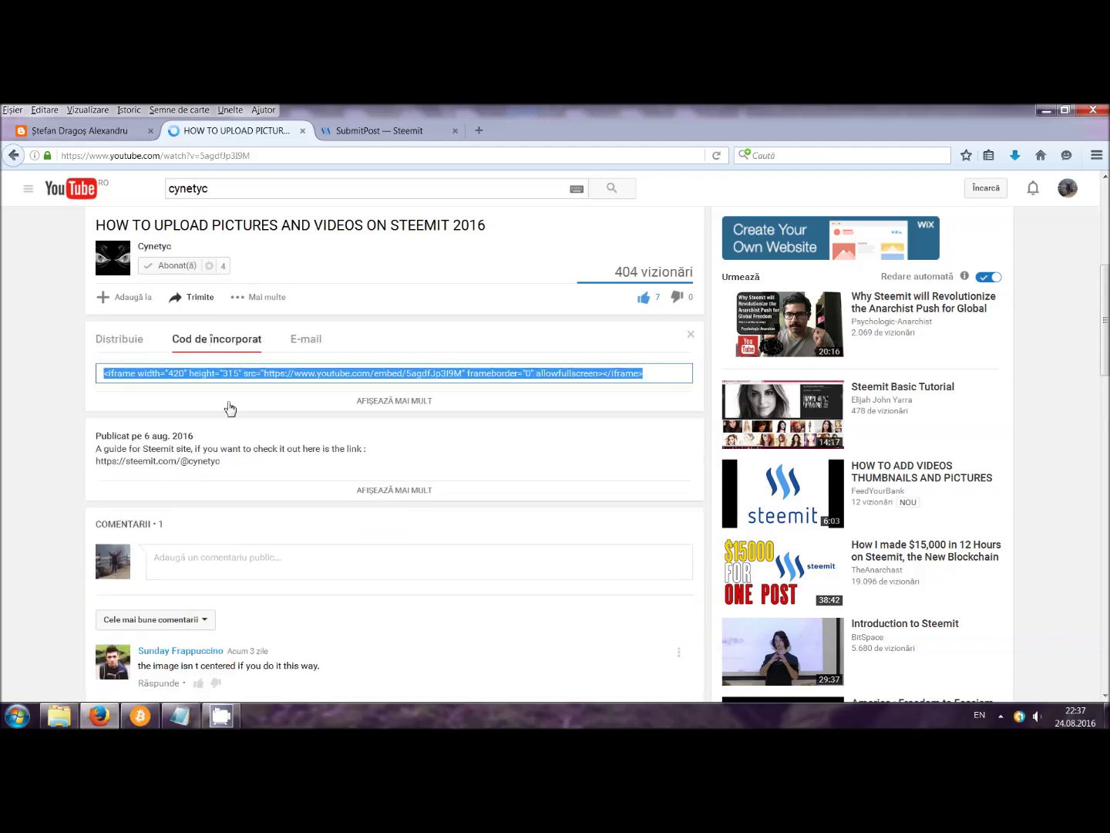
pyautogui.rightClick(300, 372)
pyautogui.click(345, 416)
pyautogui.scroll(2, 327, 340)
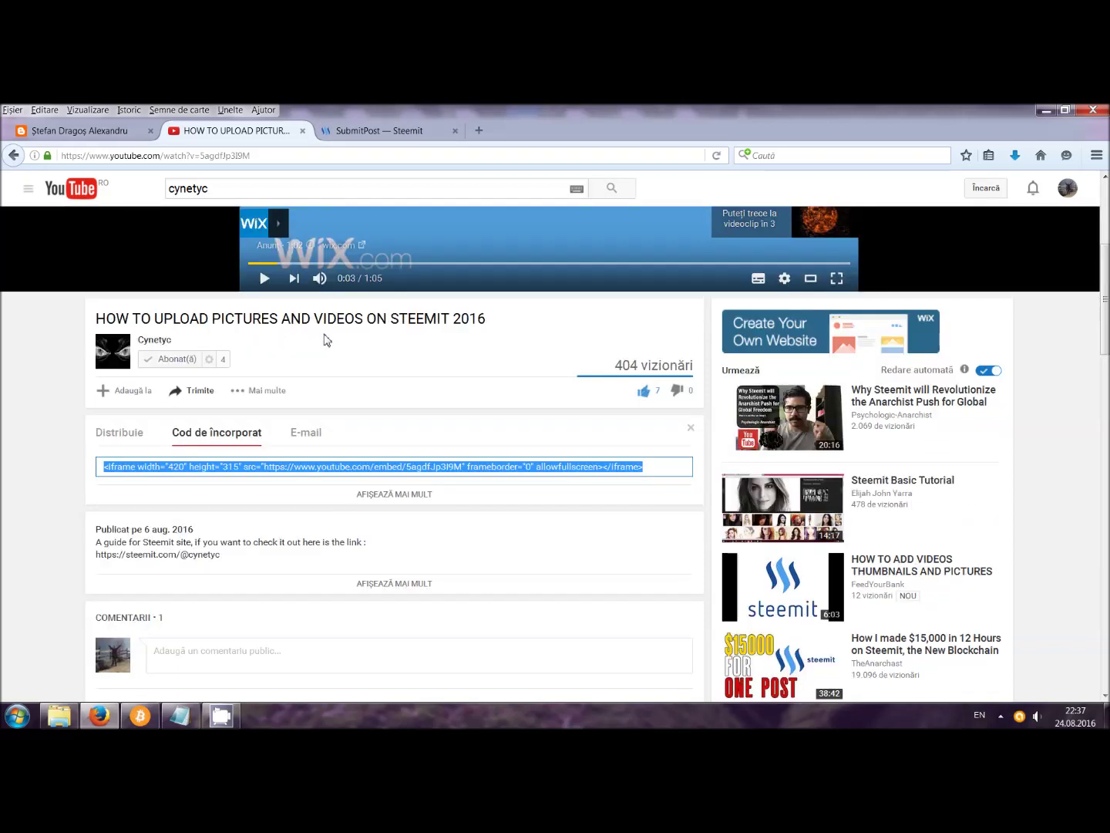
# Return to the Steemit story submission, paste the iframe embed code below the closing html tag, and check the preview
pyautogui.click(360, 128)
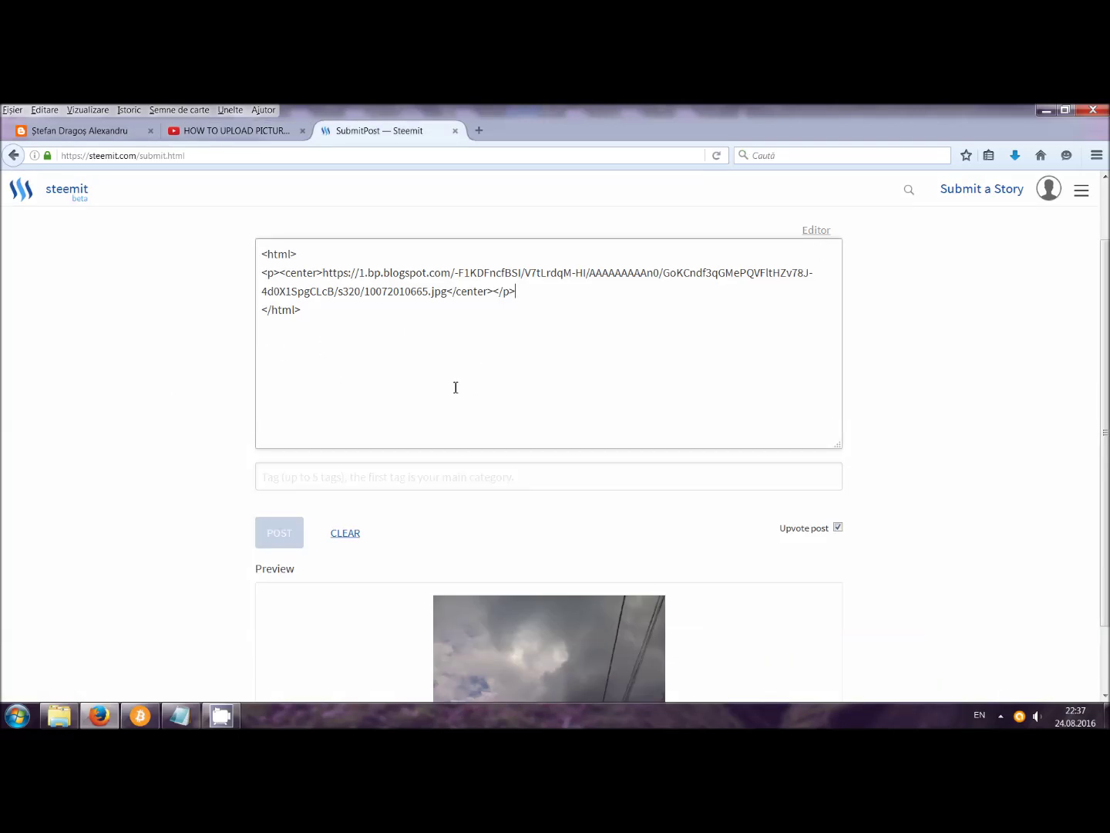
pyautogui.click(331, 350)
pyautogui.press('Return')
pyautogui.rightClick(331, 351)
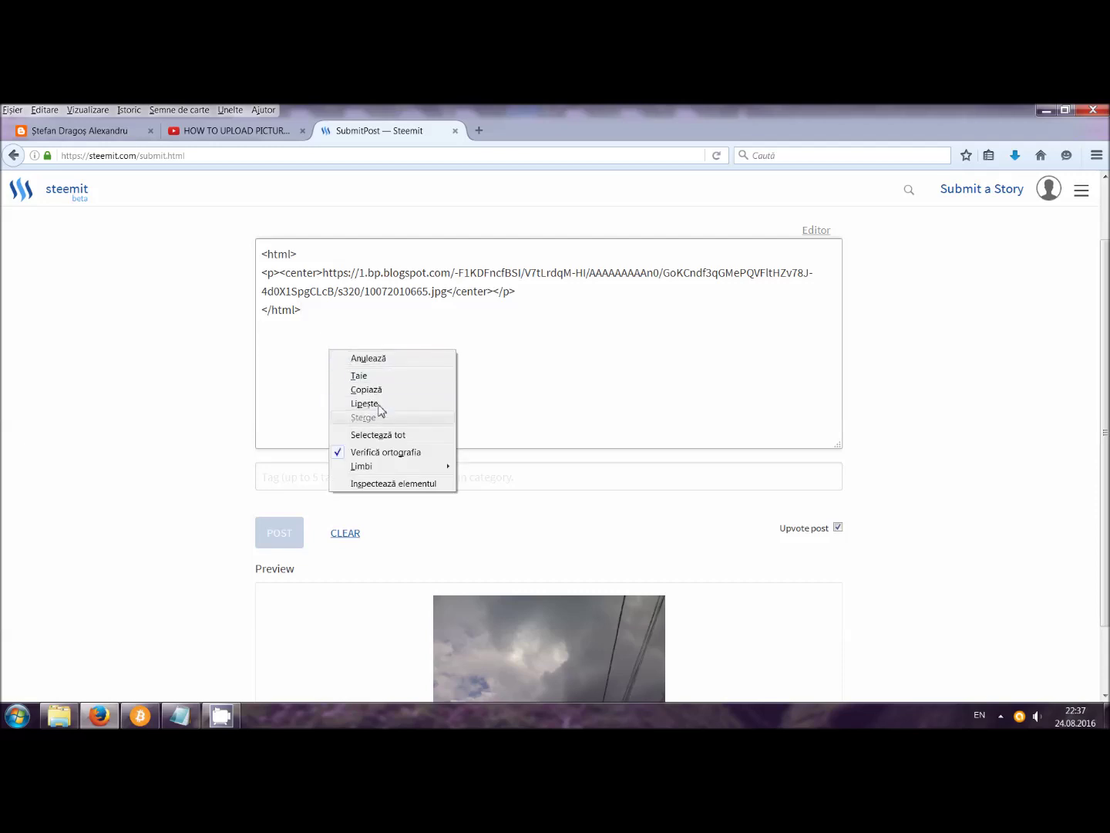
pyautogui.click(378, 406)
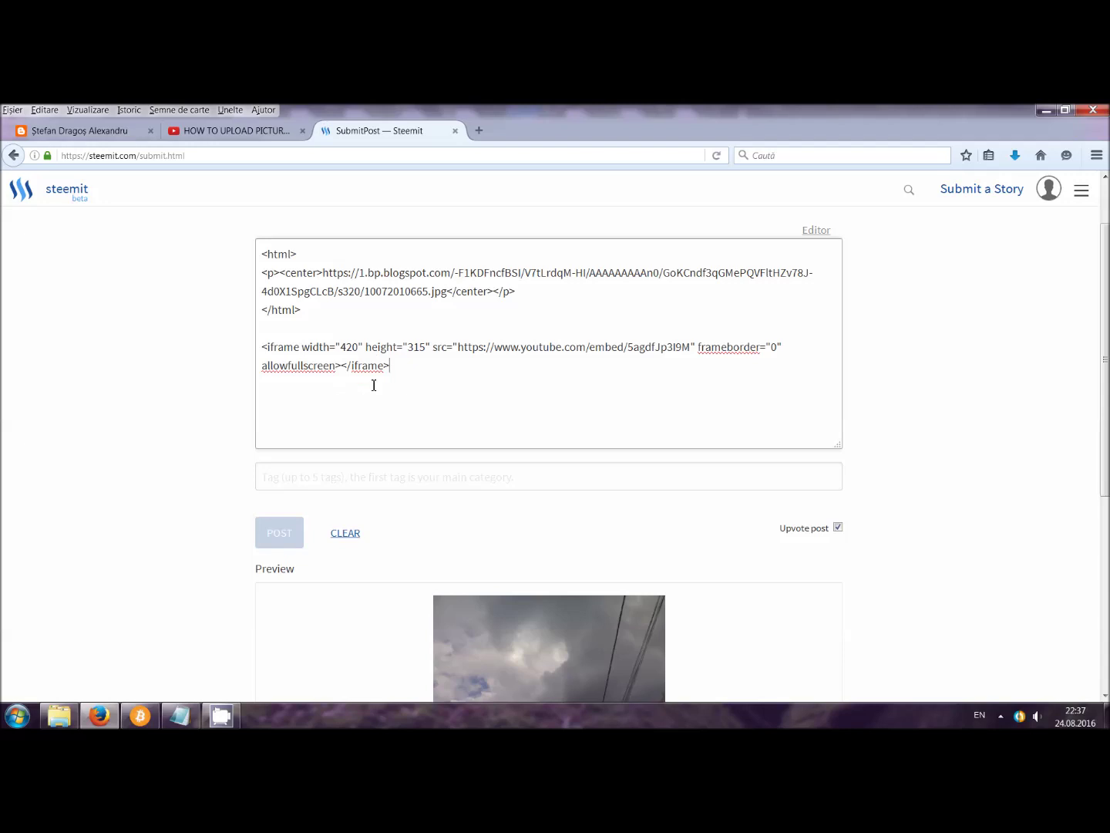
pyautogui.scroll(-2, 641, 374)
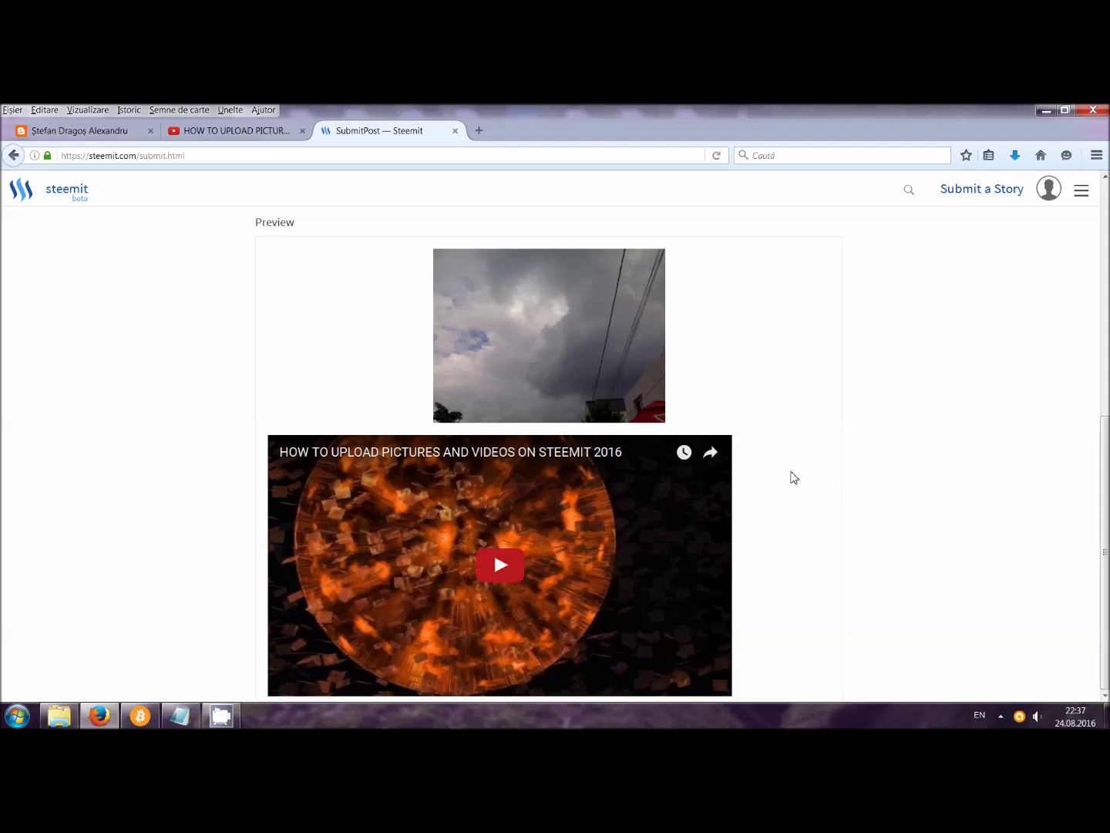
pyautogui.scroll(5, 543, 617)
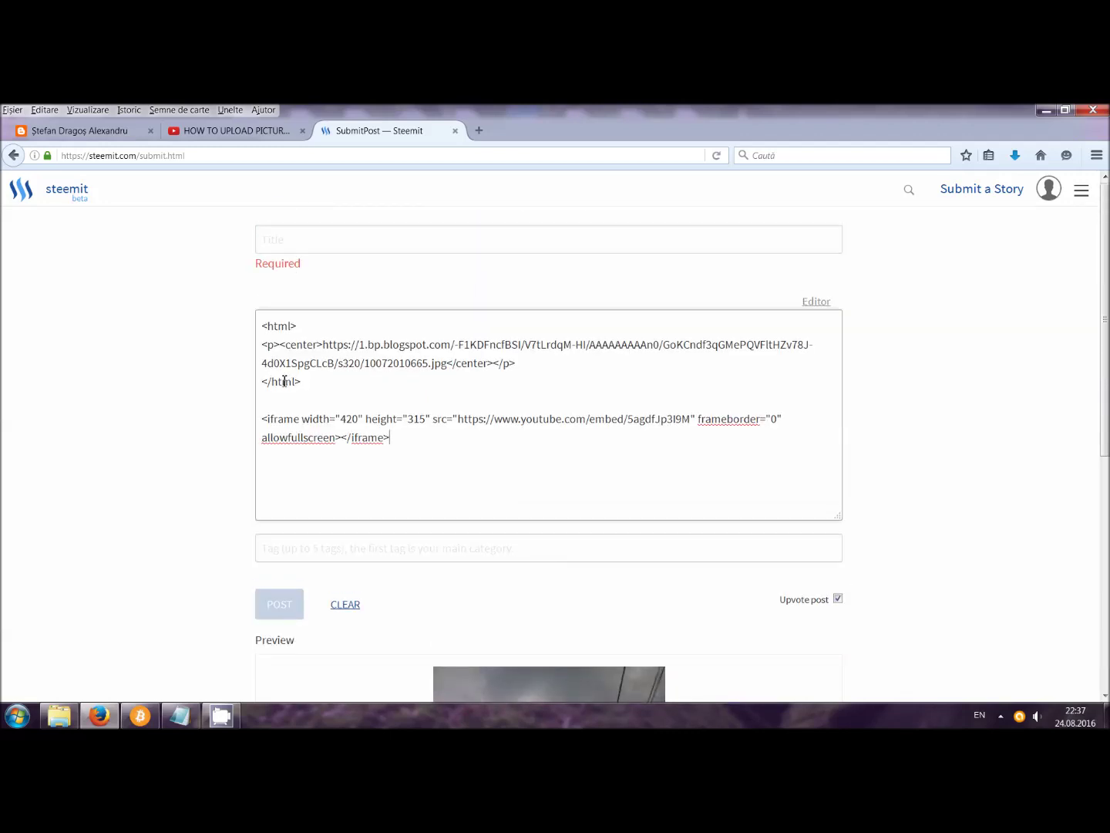
# Compare the story body in the visual editor and in raw HTML, and examine how the video aligns in the preview
pyautogui.click(822, 303)
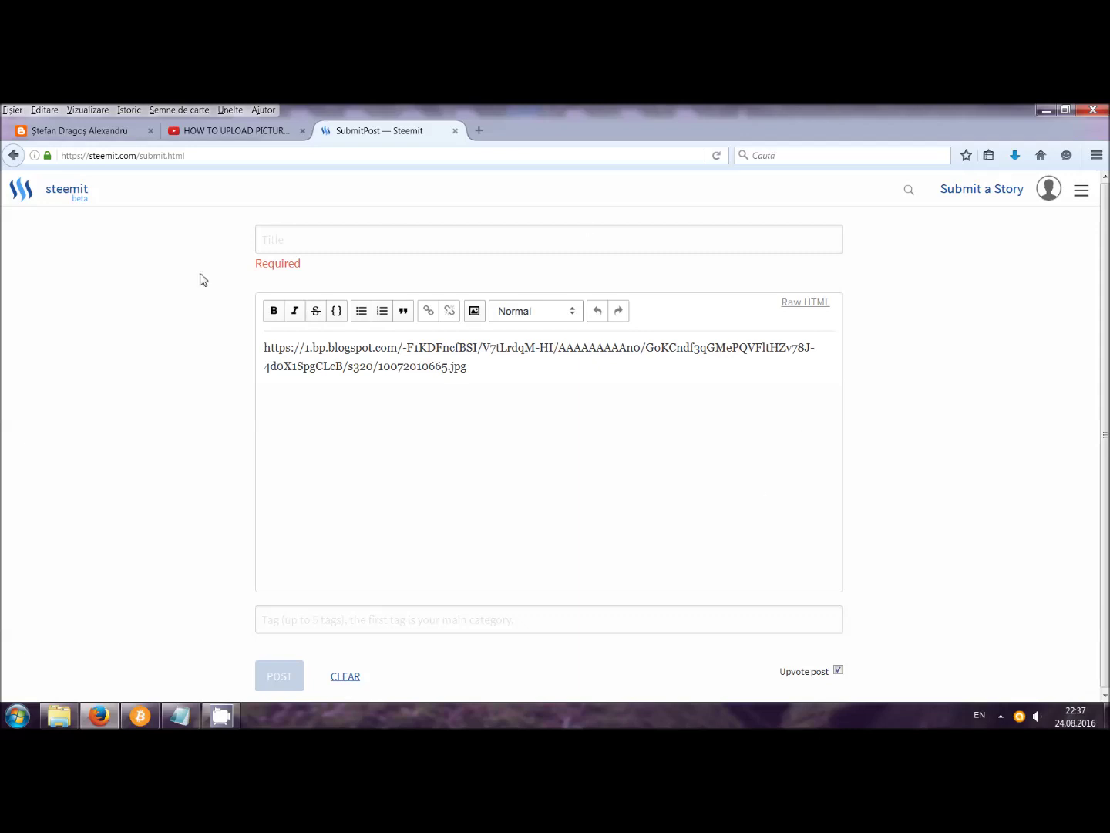
pyautogui.click(819, 303)
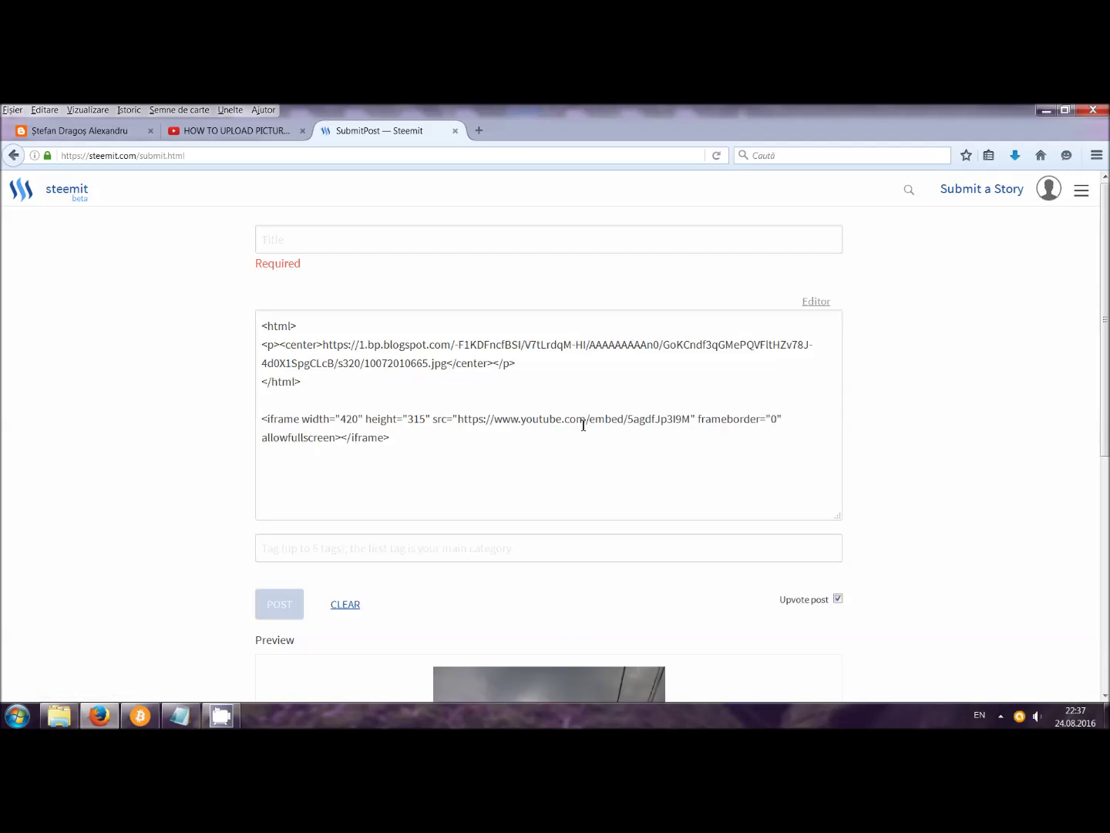
pyautogui.scroll(-4, 575, 428)
pyautogui.scroll(4, 575, 430)
pyautogui.click(305, 383)
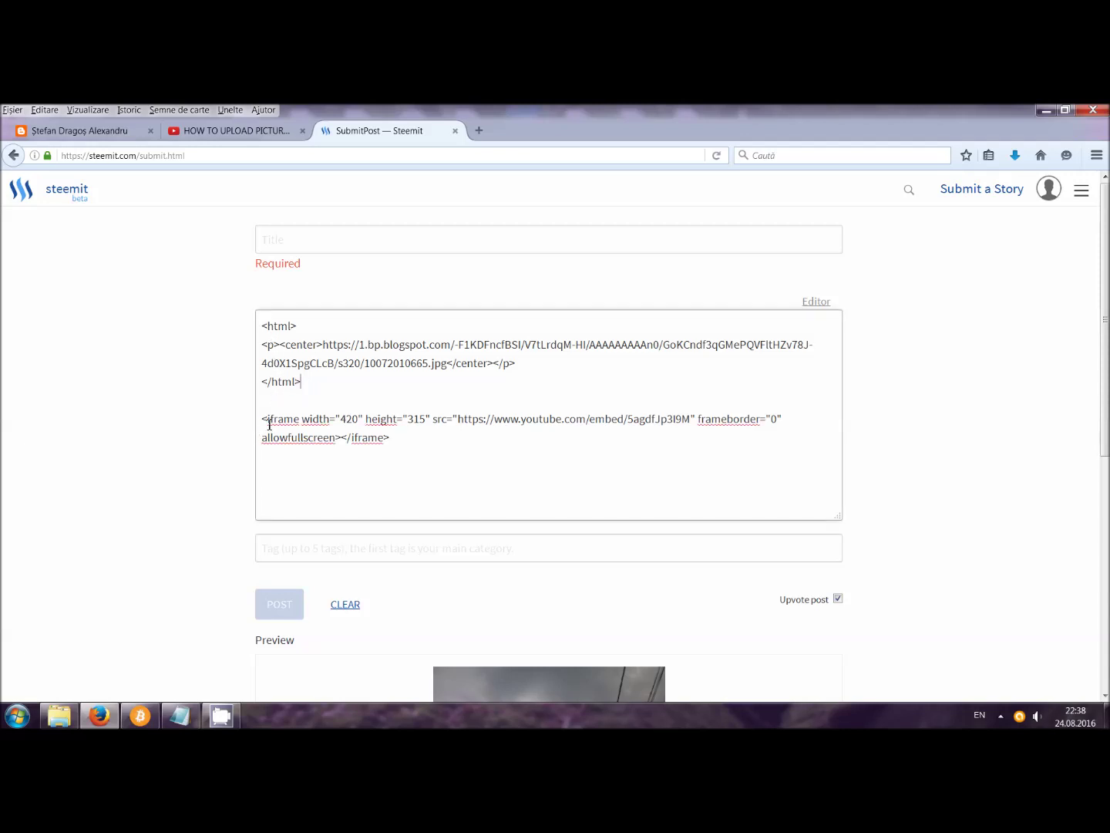
pyautogui.scroll(-5, 357, 451)
pyautogui.scroll(-5, 479, 634)
pyautogui.scroll(10, 480, 632)
# Copy the <center> tag from the image line and paste it in front of the iframe code
pyautogui.moveTo(323, 344); pyautogui.dragTo(285, 353)
pyautogui.rightClick(290, 350)
pyautogui.click(341, 389)
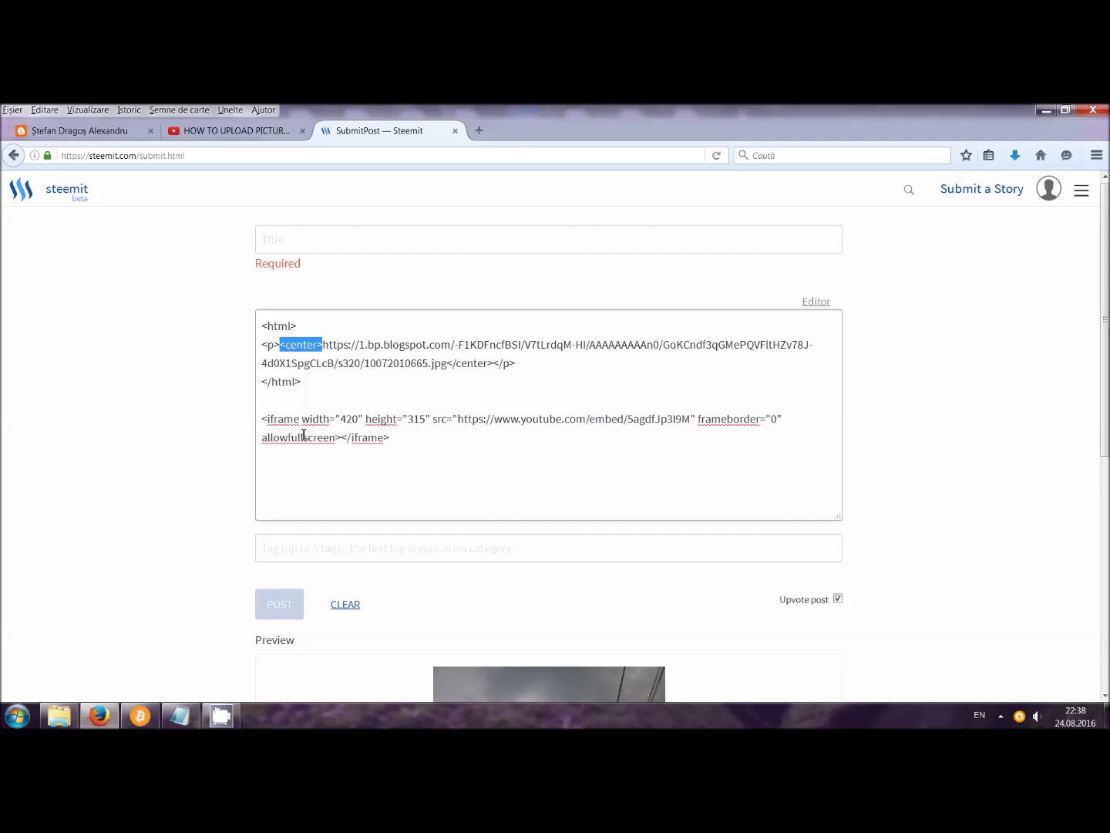
pyautogui.click(260, 421)
pyautogui.rightClick(262, 421)
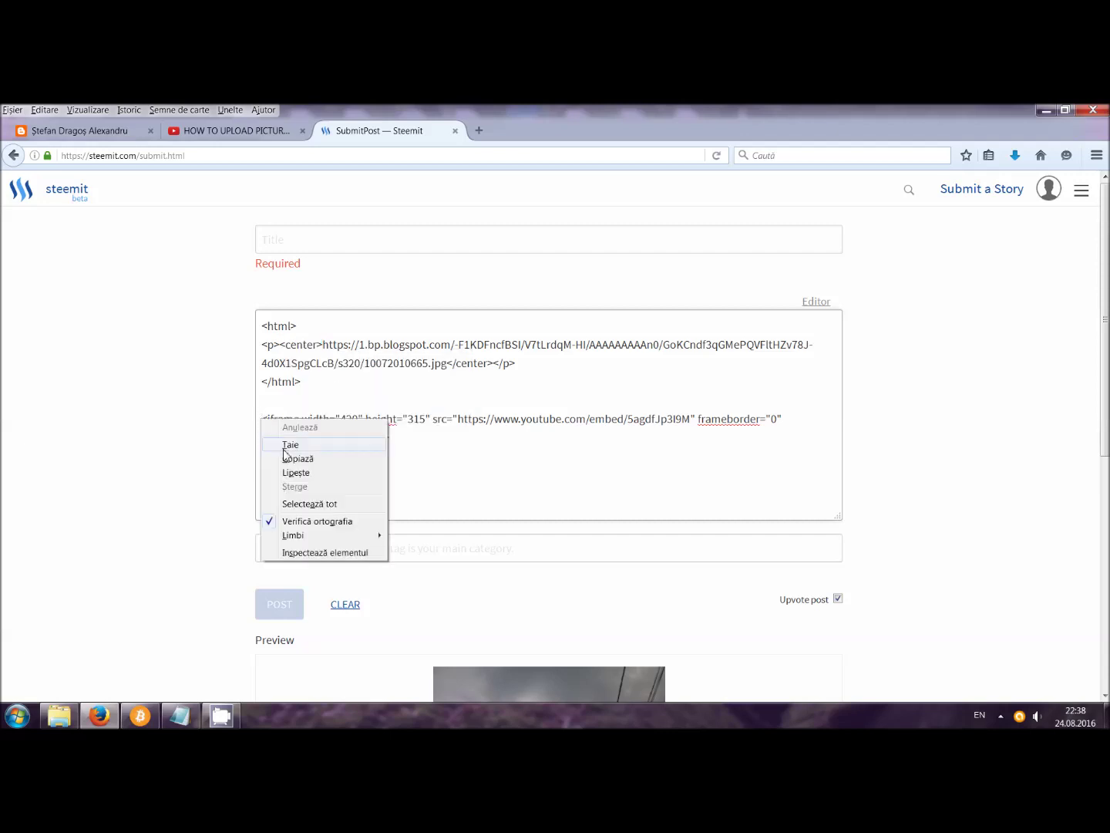
pyautogui.click(296, 471)
# Paste the center tag after </iframe>, make it a closing </center> tag, and check the video in the preview
pyautogui.click(392, 440)
pyautogui.rightClick(392, 441)
pyautogui.click(437, 498)
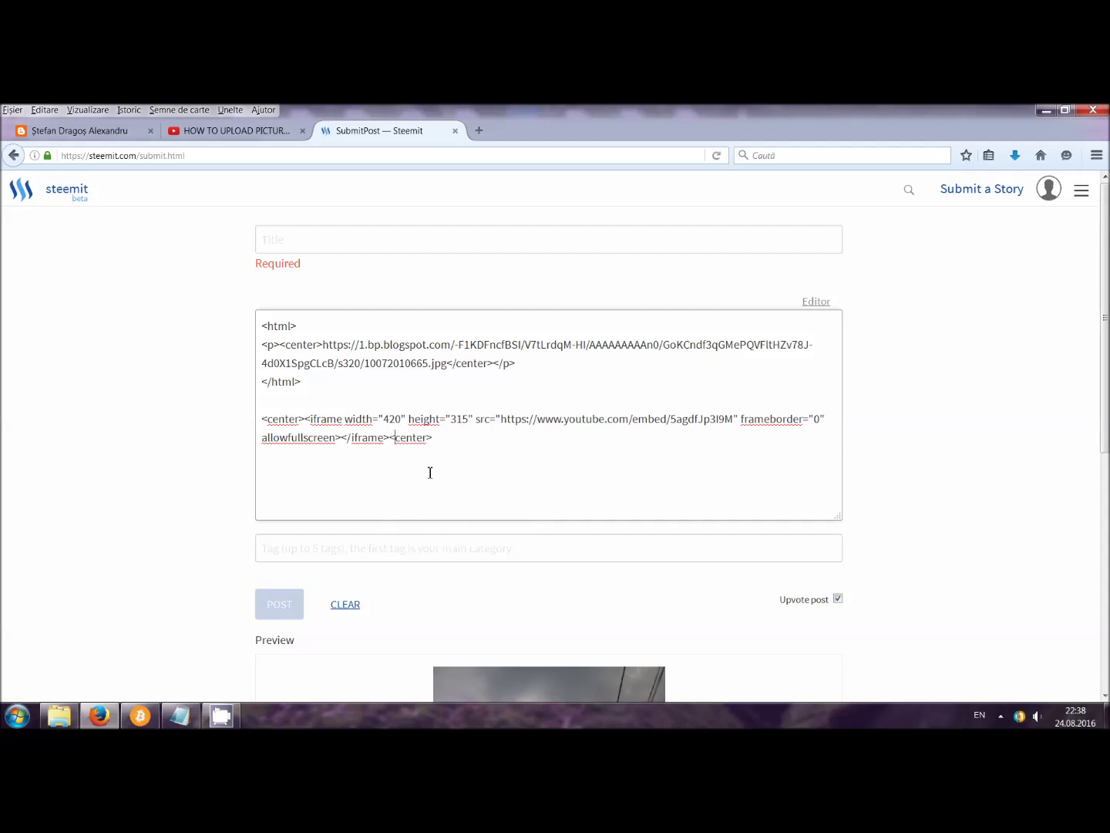
pyautogui.write('/')
pyautogui.scroll(-5, 431, 472)
pyautogui.scroll(-2, 441, 493)
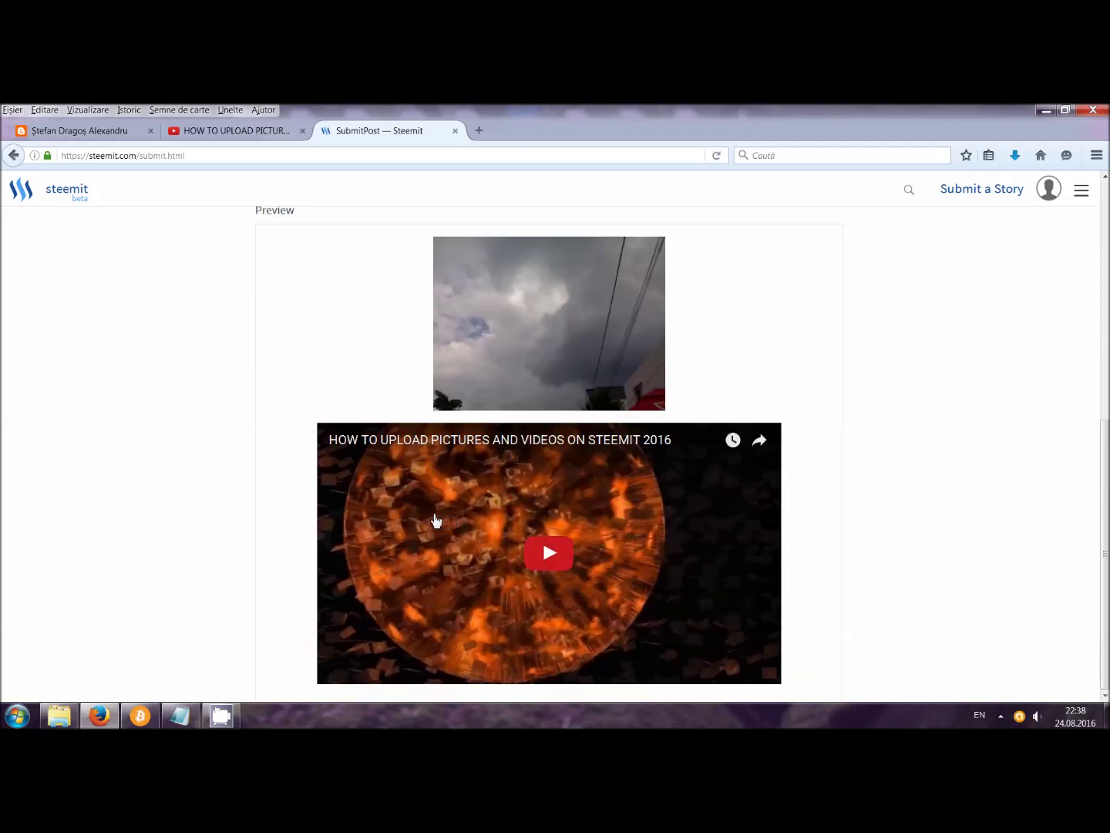
# Compare the centered picture and video in the preview with their raw HTML code in the story body
pyautogui.scroll(5, 433, 519)
pyautogui.scroll(-2, 434, 520)
pyautogui.scroll(-4, 433, 519)
pyautogui.scroll(5, 876, 569)
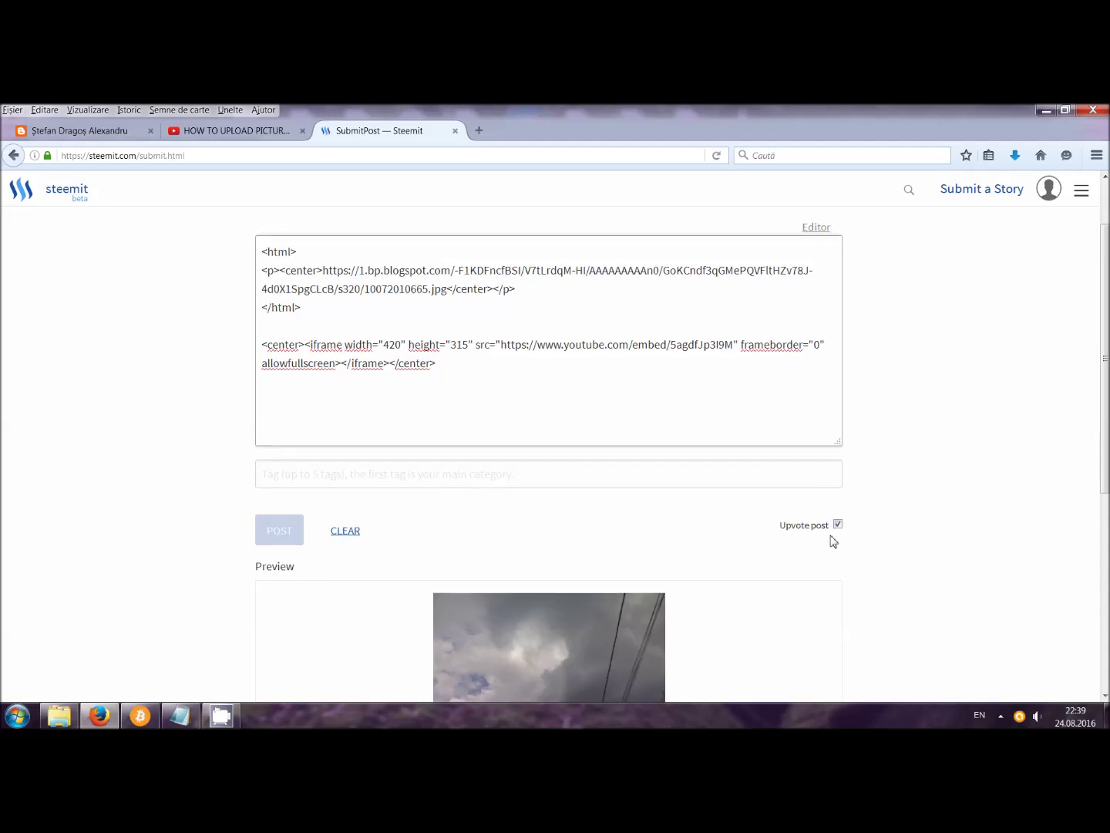
pyautogui.scroll(2, 825, 539)
pyautogui.scroll(-5, 661, 471)
pyautogui.scroll(4, 660, 478)
pyautogui.scroll(3, 524, 399)
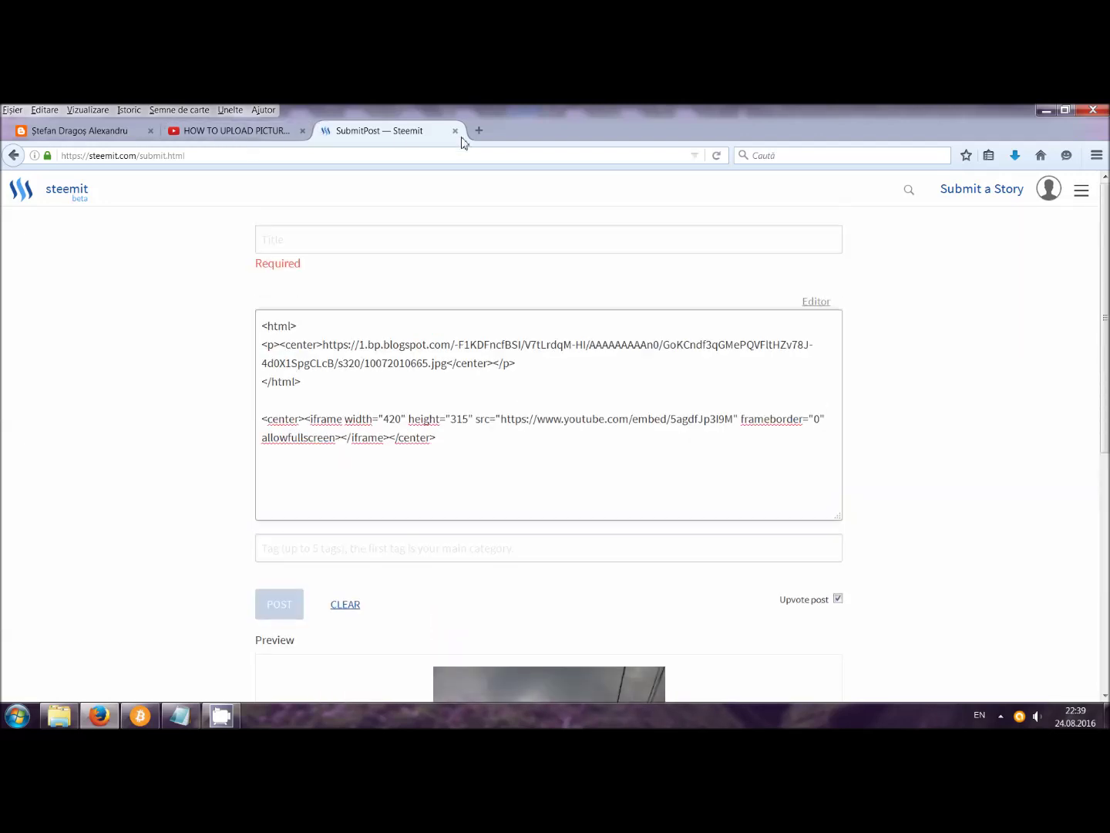
pyautogui.click(538, 380)
pyautogui.scroll(-8, 571, 555)
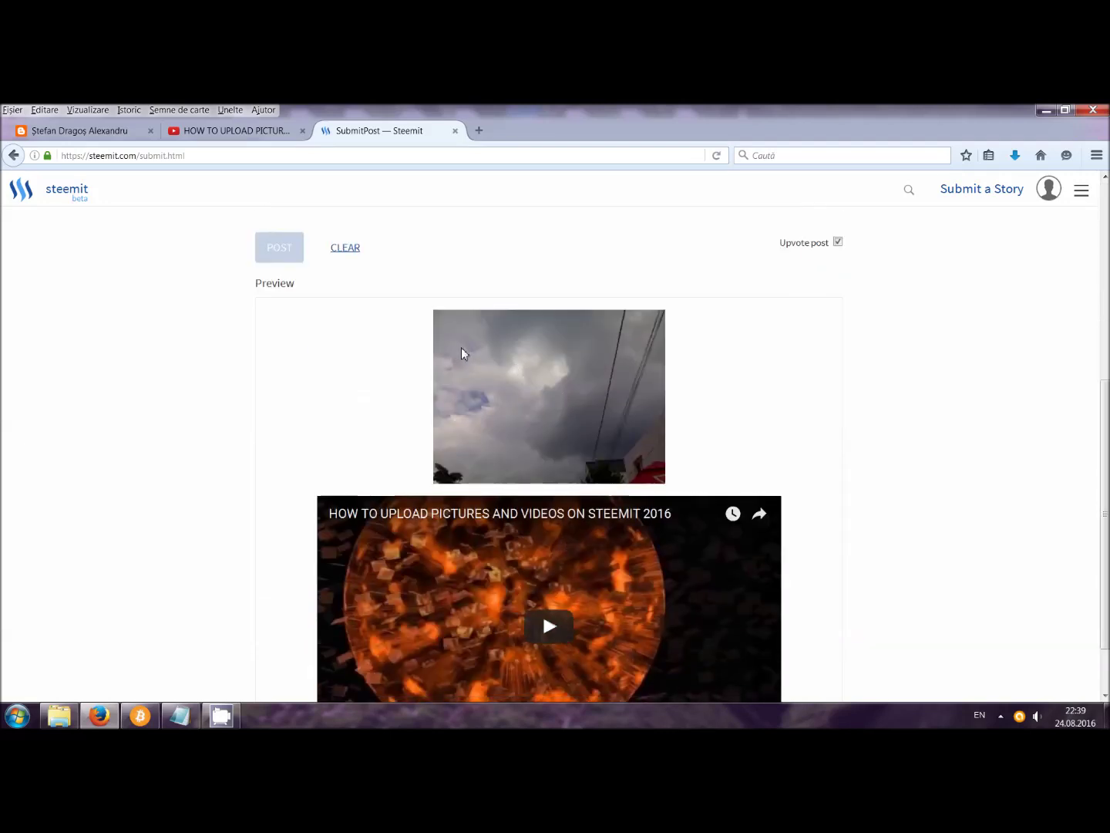
pyautogui.scroll(8, 461, 353)
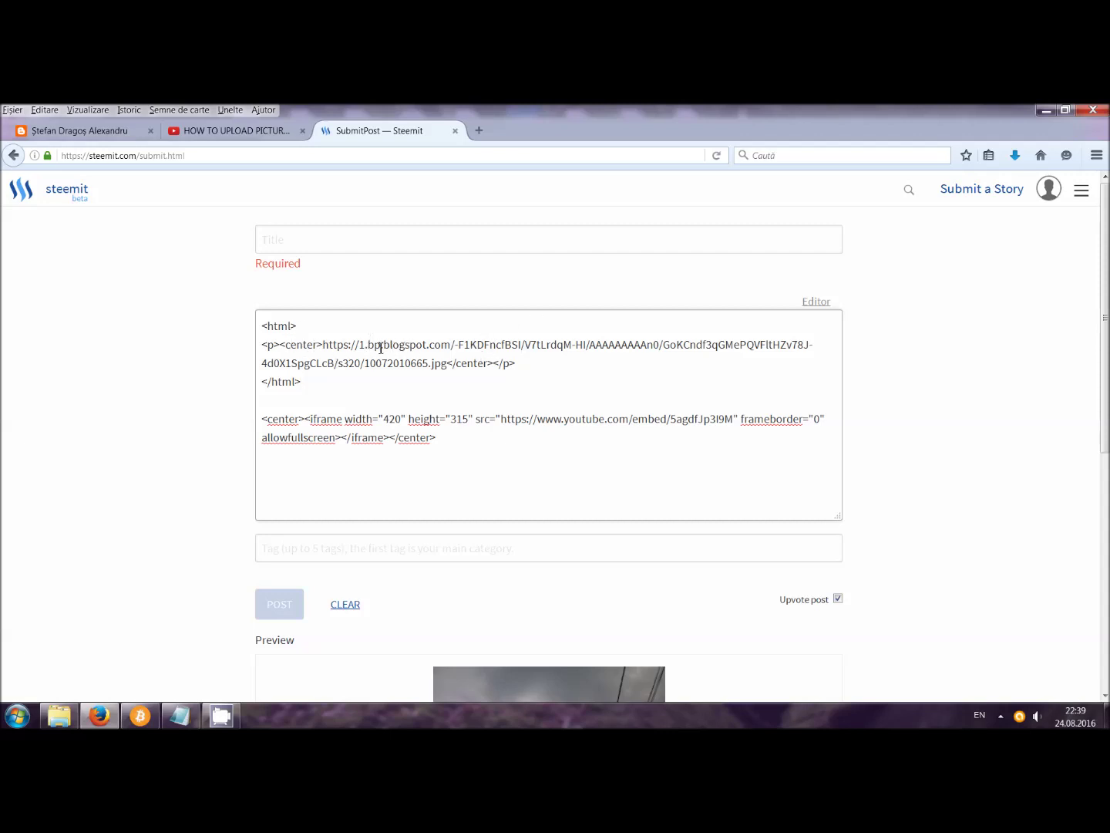
# Copy the Blogspot image link from between the center tags, paste it below the iframe code without tags, and check the preview
pyautogui.moveTo(323, 344); pyautogui.dragTo(448, 360)
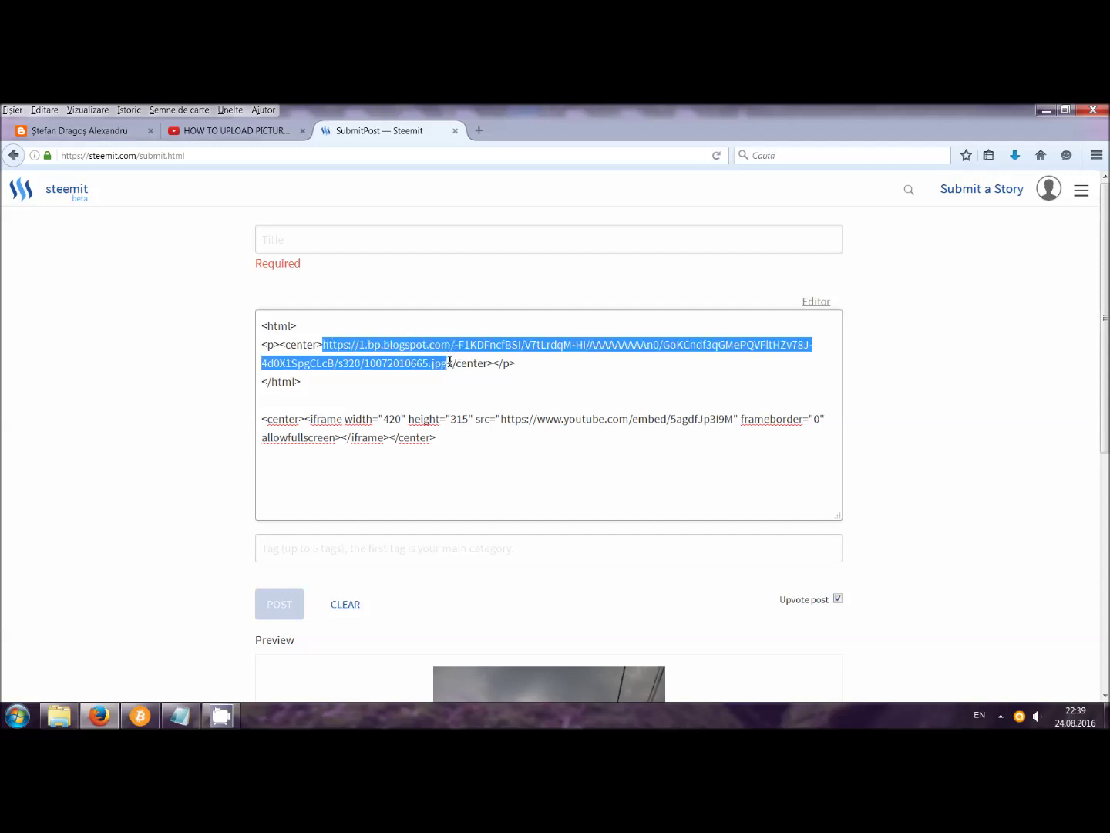
pyautogui.rightClick(450, 360)
pyautogui.click(484, 404)
pyautogui.scroll(-3, 408, 438)
pyautogui.click(443, 317)
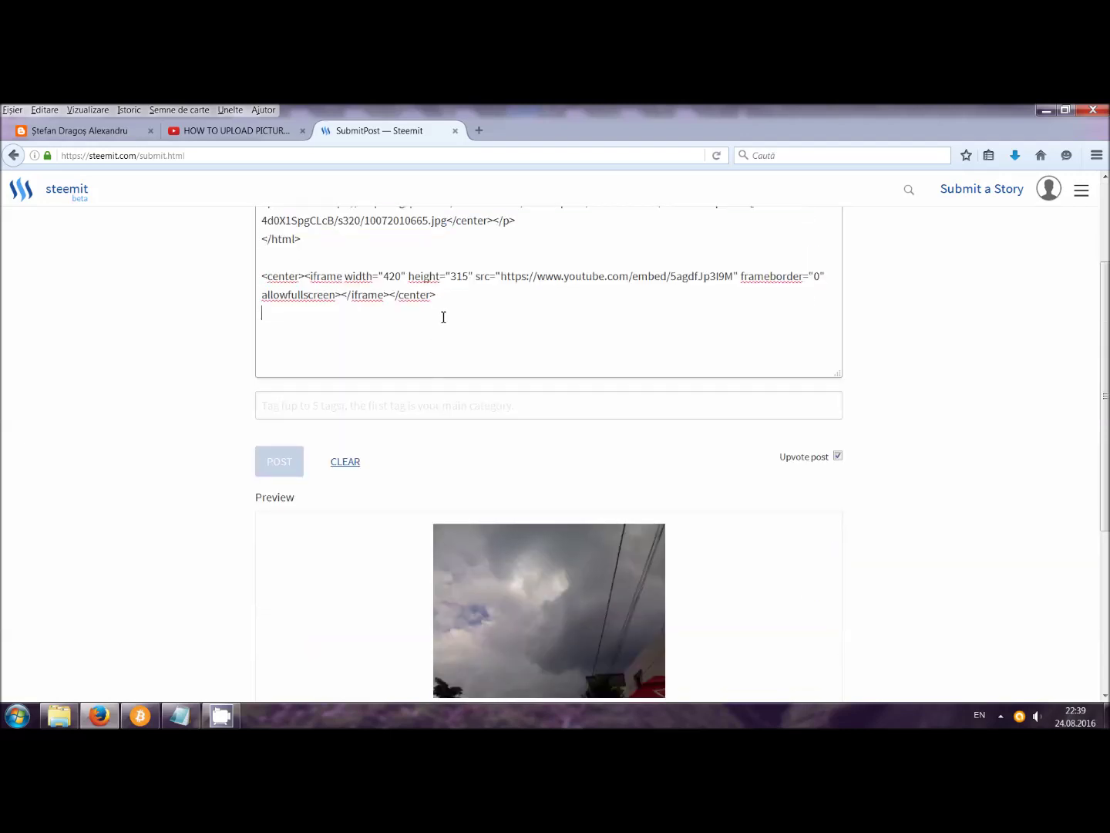
pyautogui.press('Return')
pyautogui.press('Return')
pyautogui.rightClick(307, 337)
pyautogui.click(344, 392)
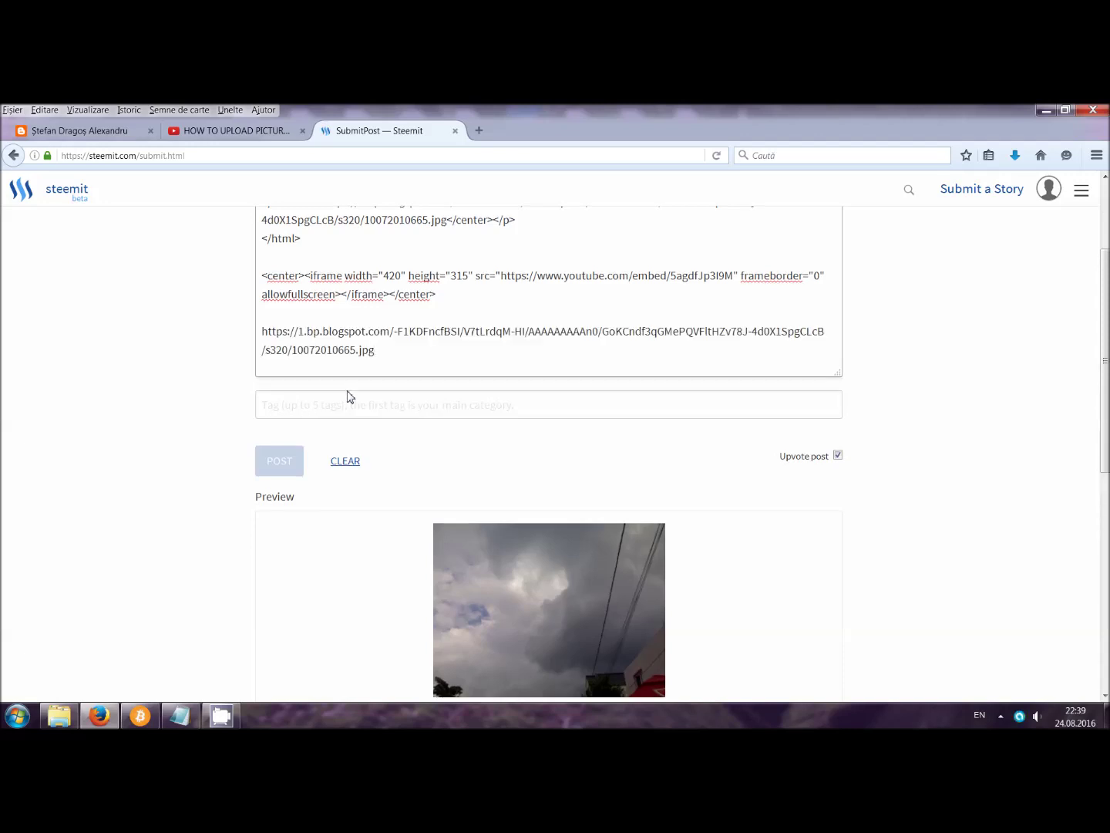
pyautogui.scroll(-10, 347, 397)
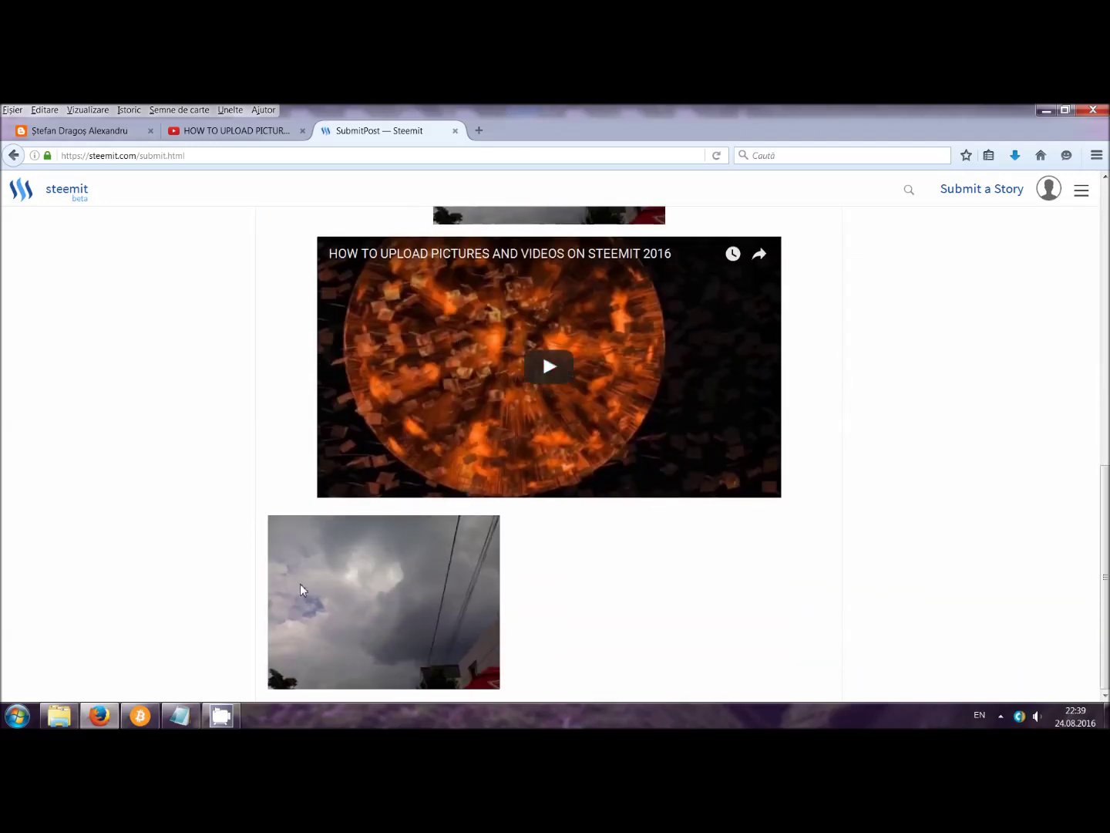
# Append an asterisk to the untagged image link at the end of the story body
pyautogui.scroll(6, 334, 584)
pyautogui.scroll(6, 419, 367)
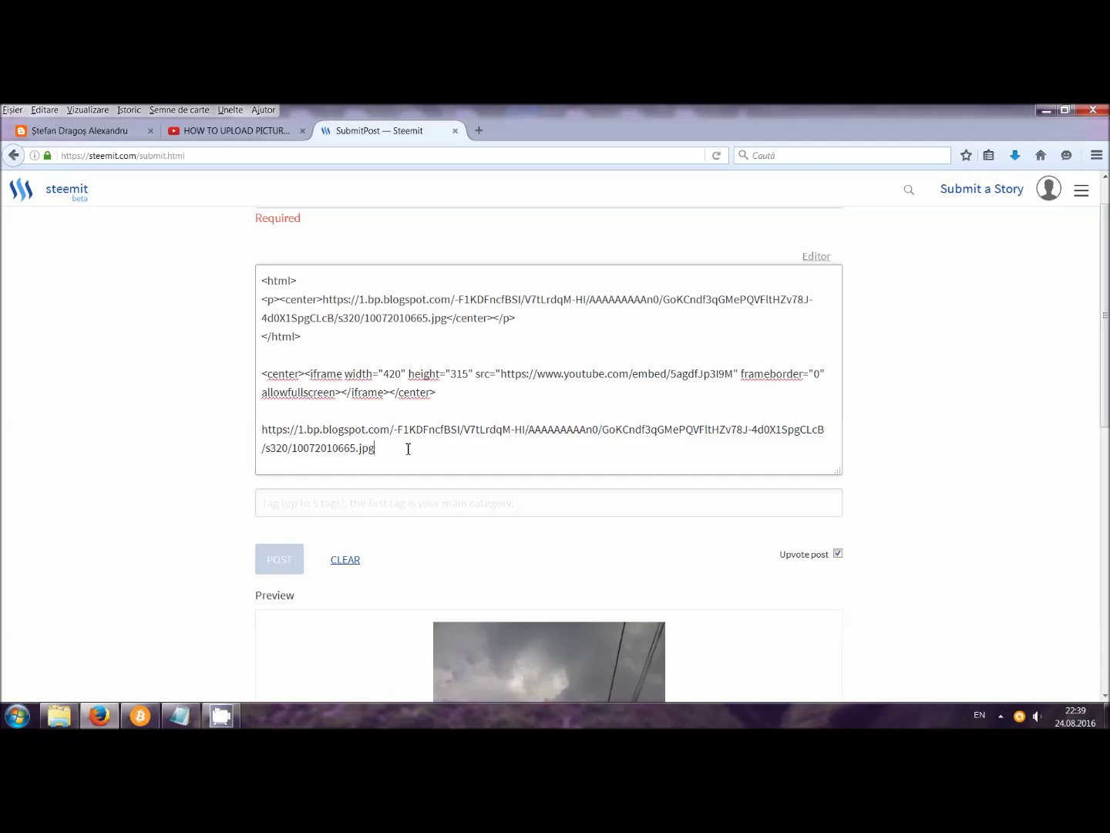
pyautogui.write('*')
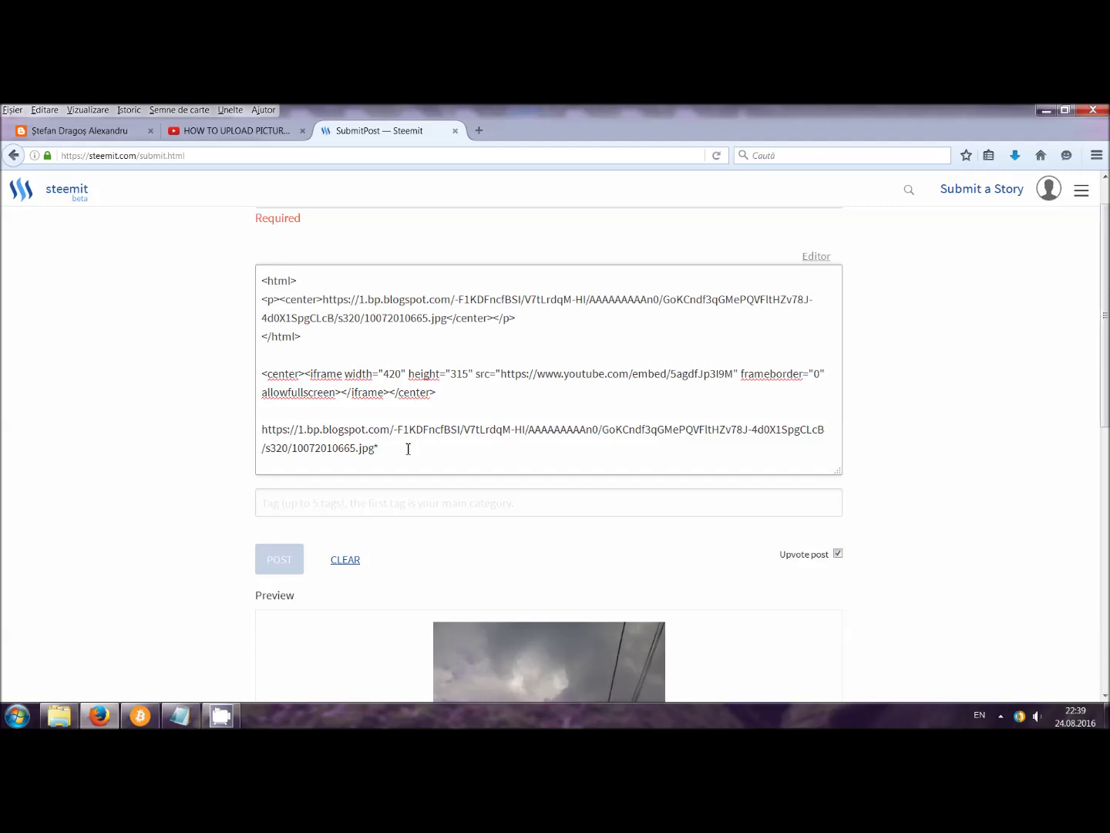
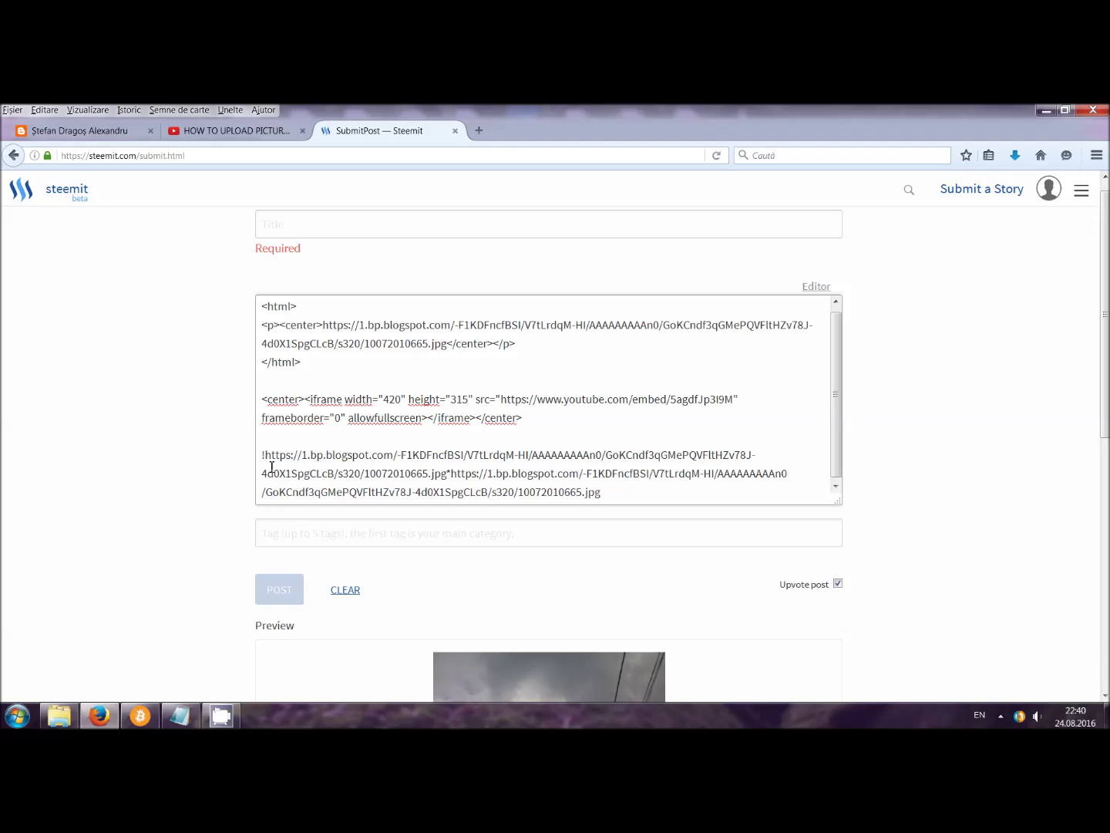
pyautogui.hotkey('alt', 'shift')
pyautogui.write('ă')
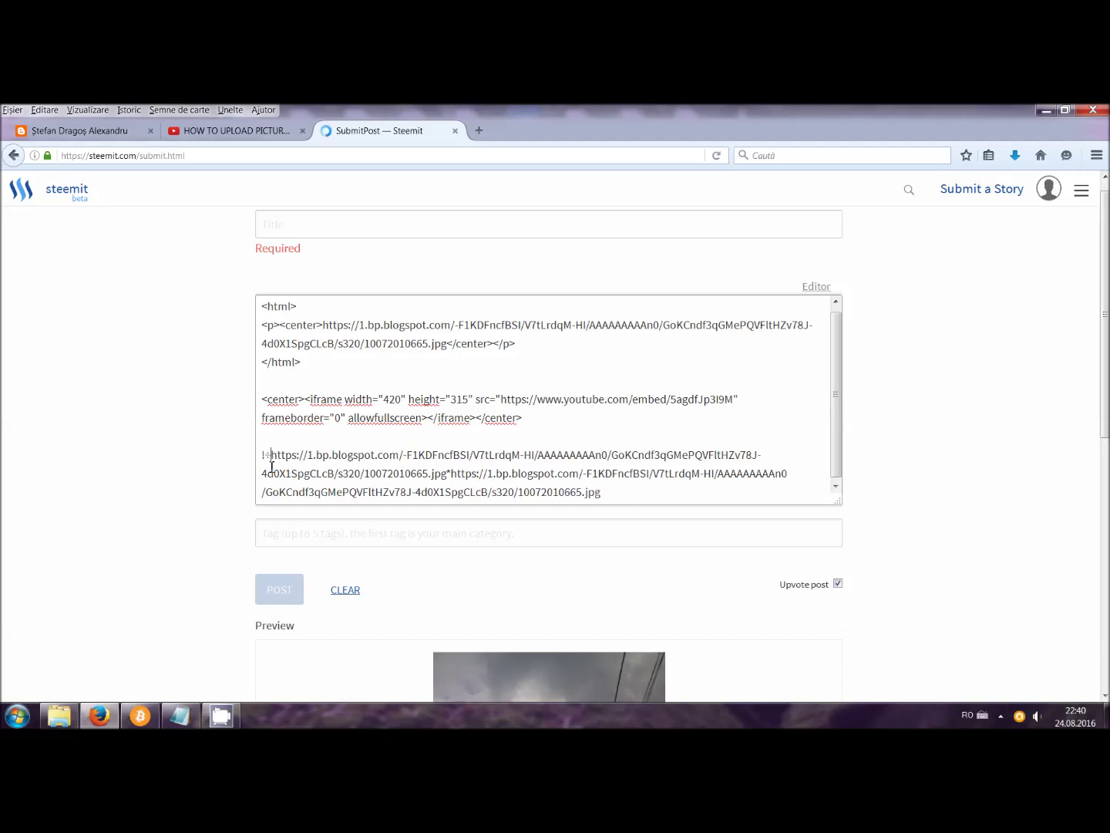
pyautogui.press('BackSpace')
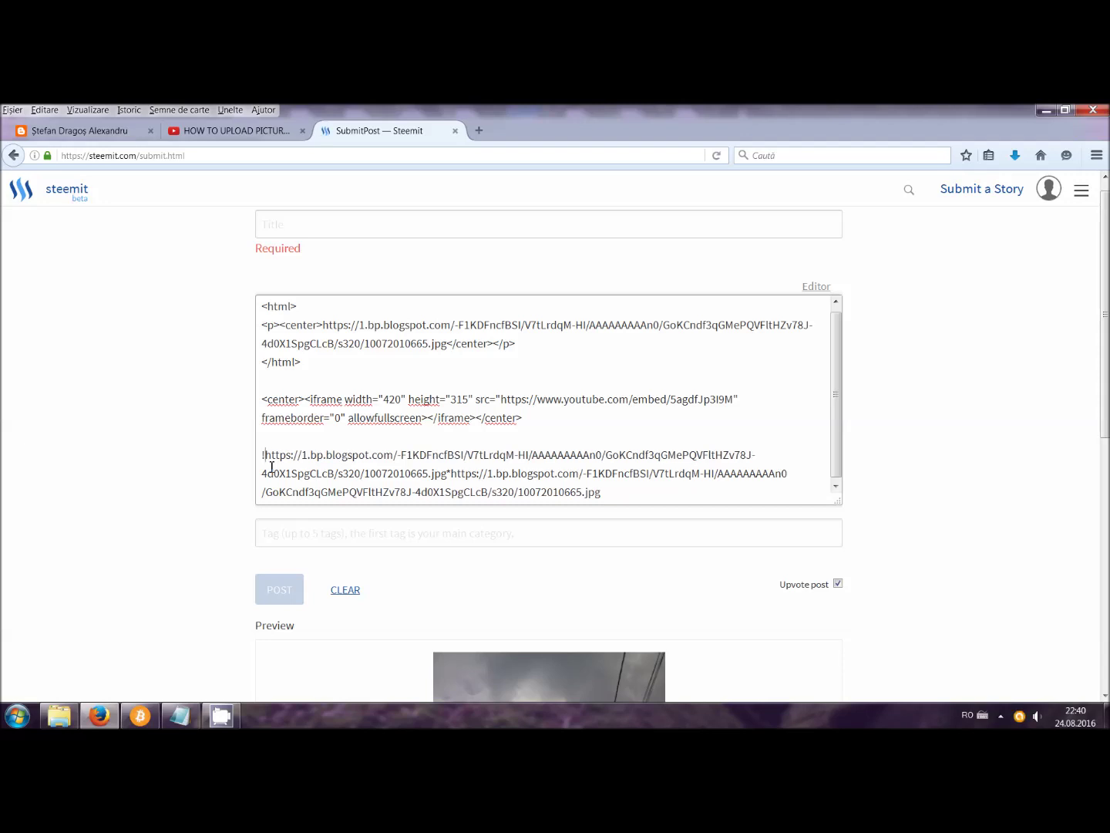
pyautogui.write('ă')
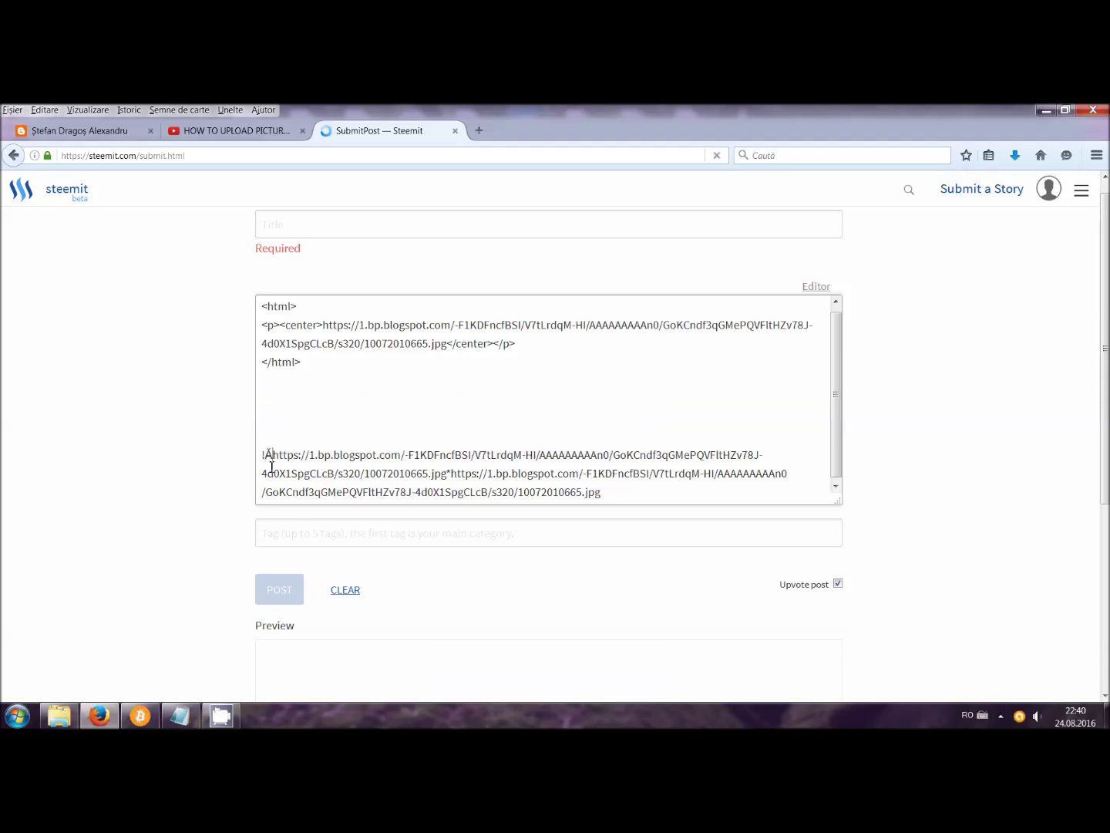
pyautogui.press('BackSpace')
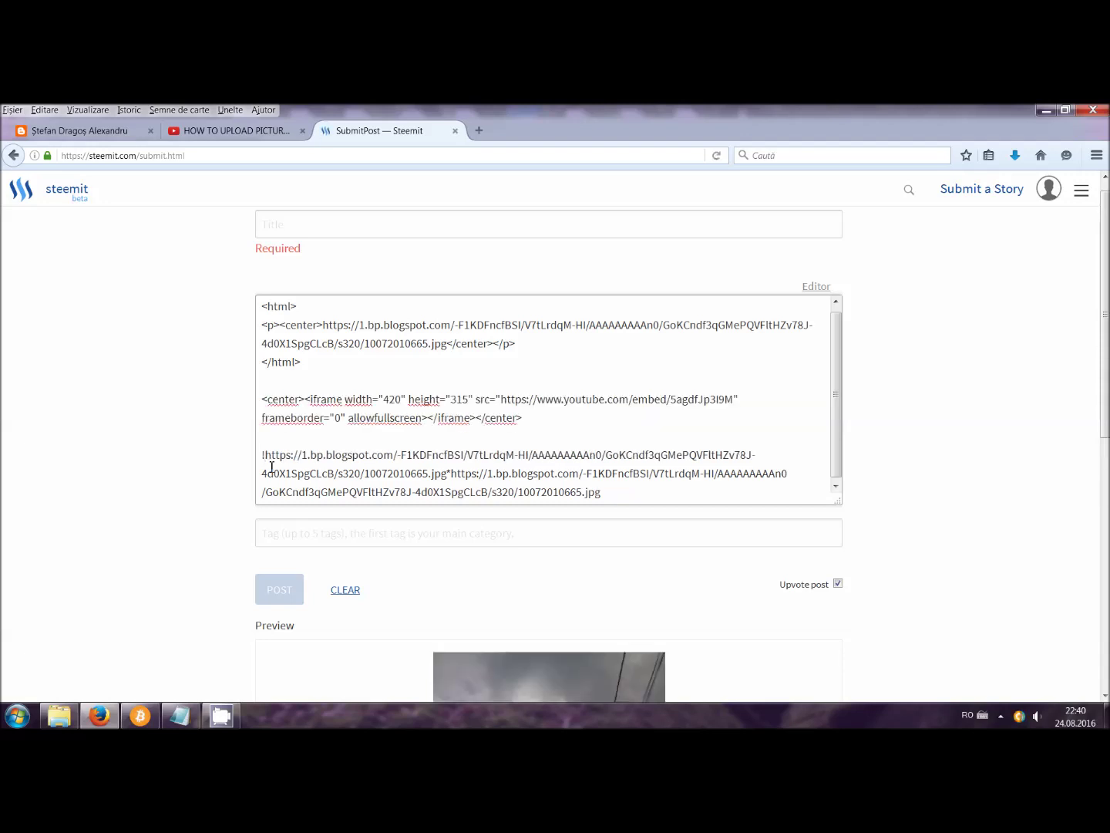
pyautogui.hotkey('alt', 'shift')
# Complete the Markdown image syntax ![](link) around the first untagged image link and check the preview
pyautogui.write('[')
pyautogui.press('BackSpace')
pyautogui.write('[')
pyautogui.press('BackSpace')
pyautogui.write(']')
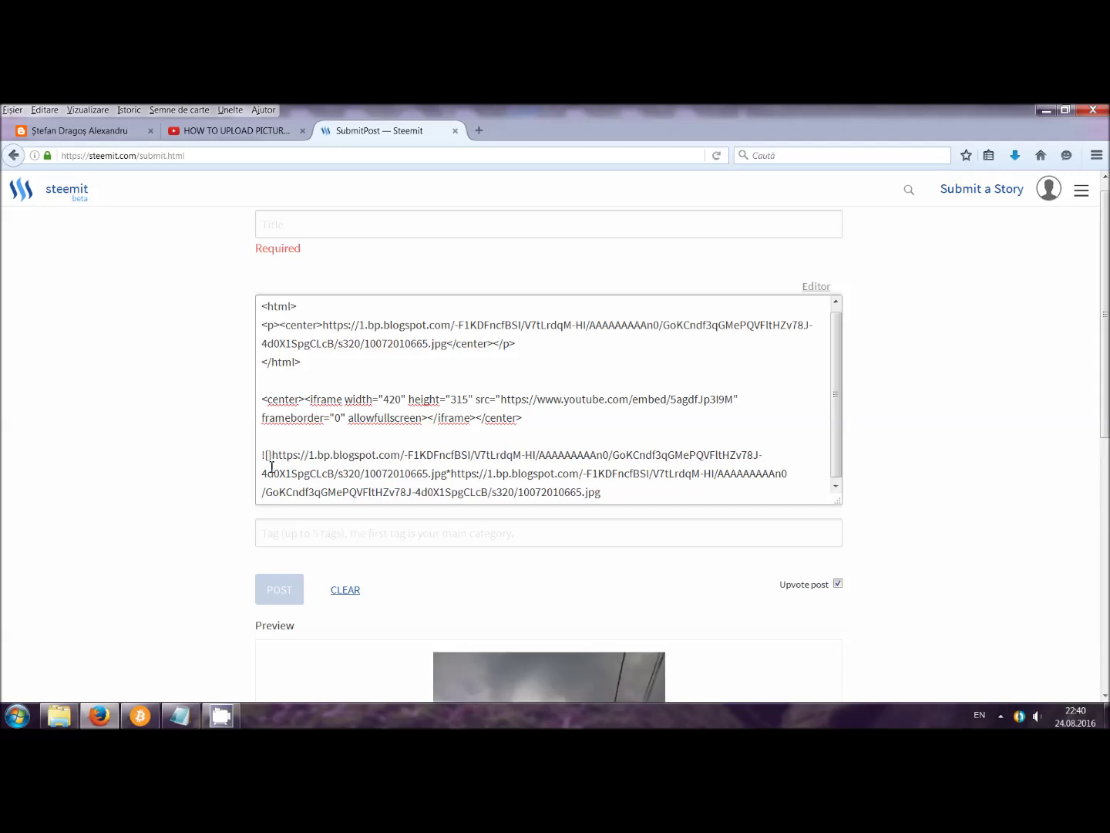
pyautogui.press('BackSpace')
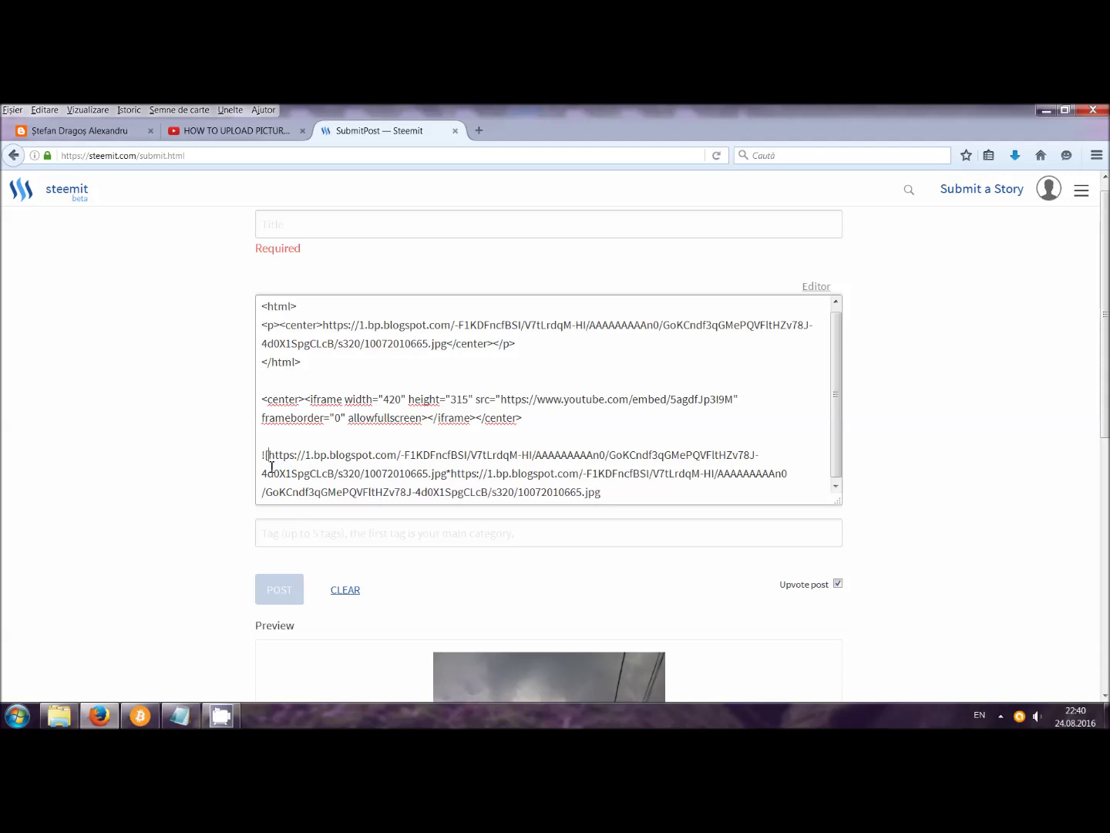
pyautogui.write(']')
pyautogui.press('BackSpace')
pyautogui.write(']')
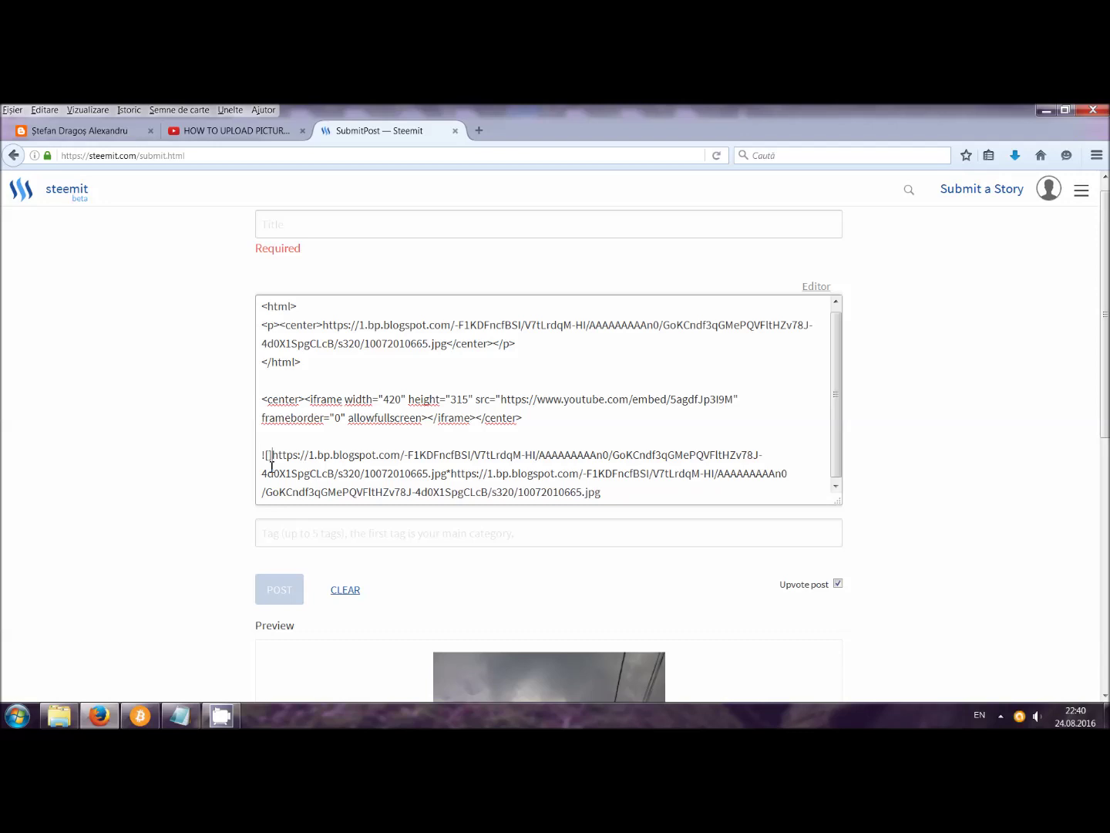
pyautogui.write('(')
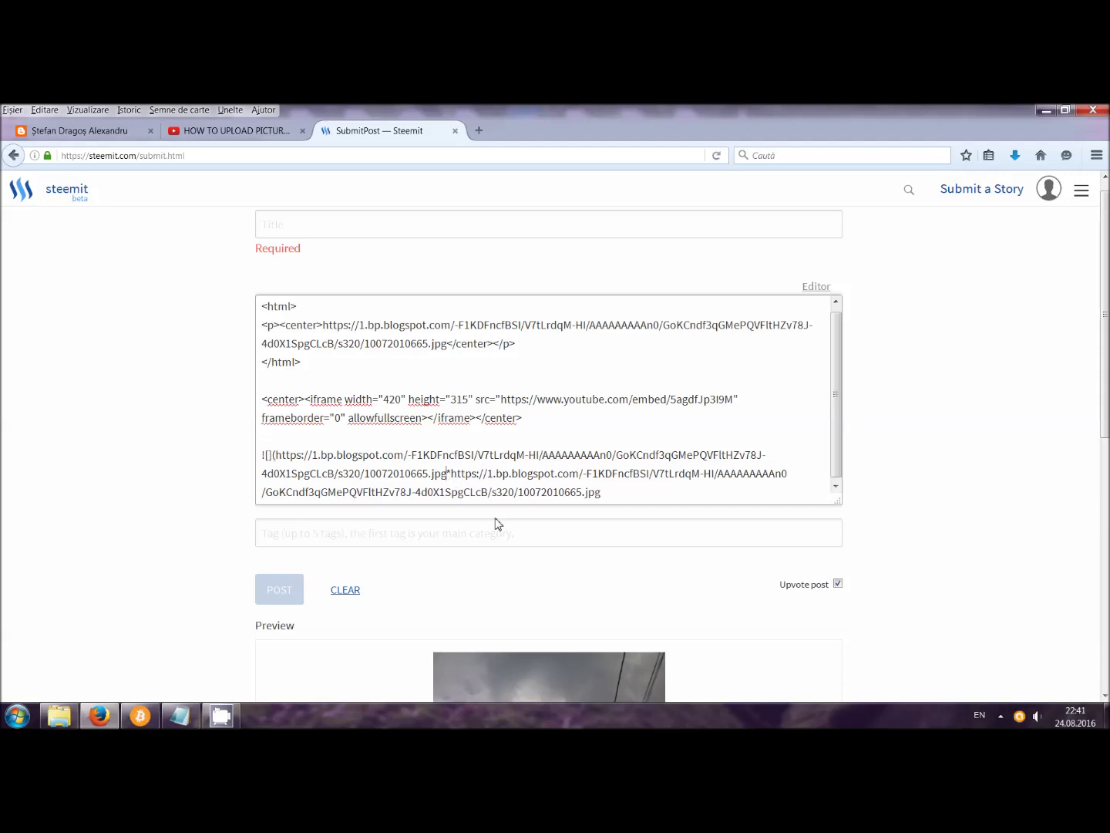
pyautogui.scroll(-6, 906, 486)
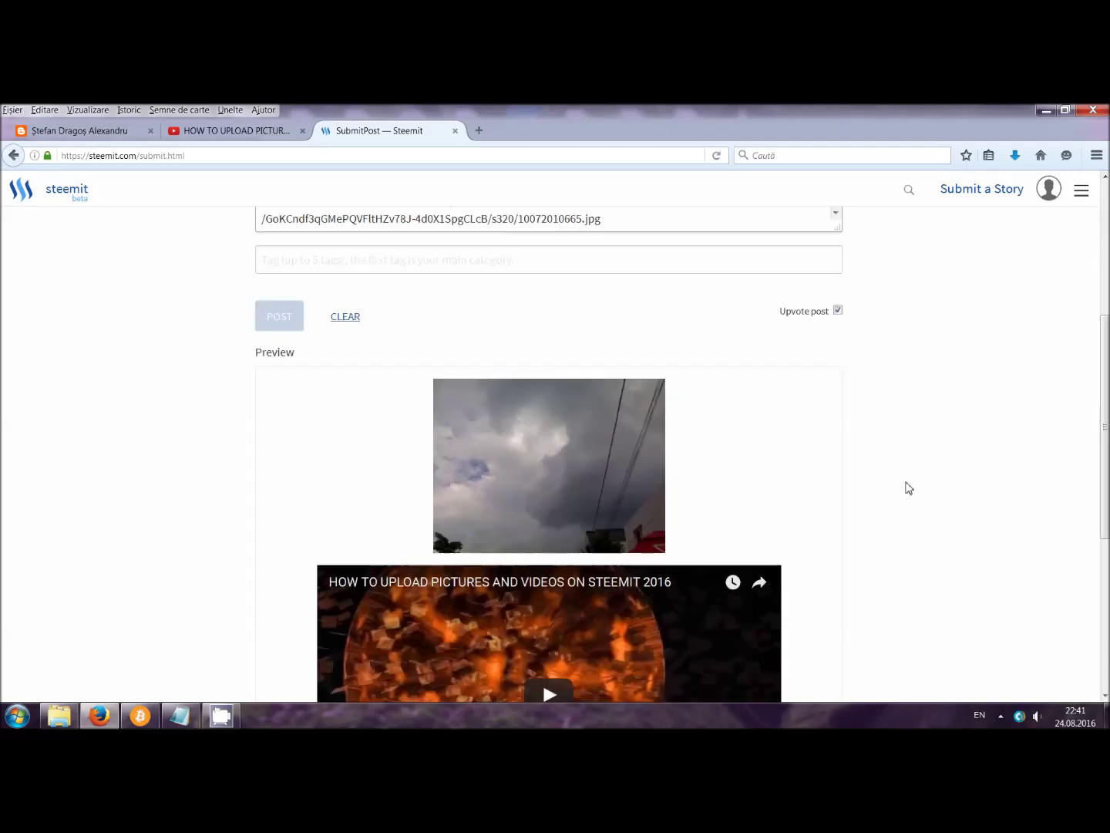
pyautogui.scroll(-3, 906, 486)
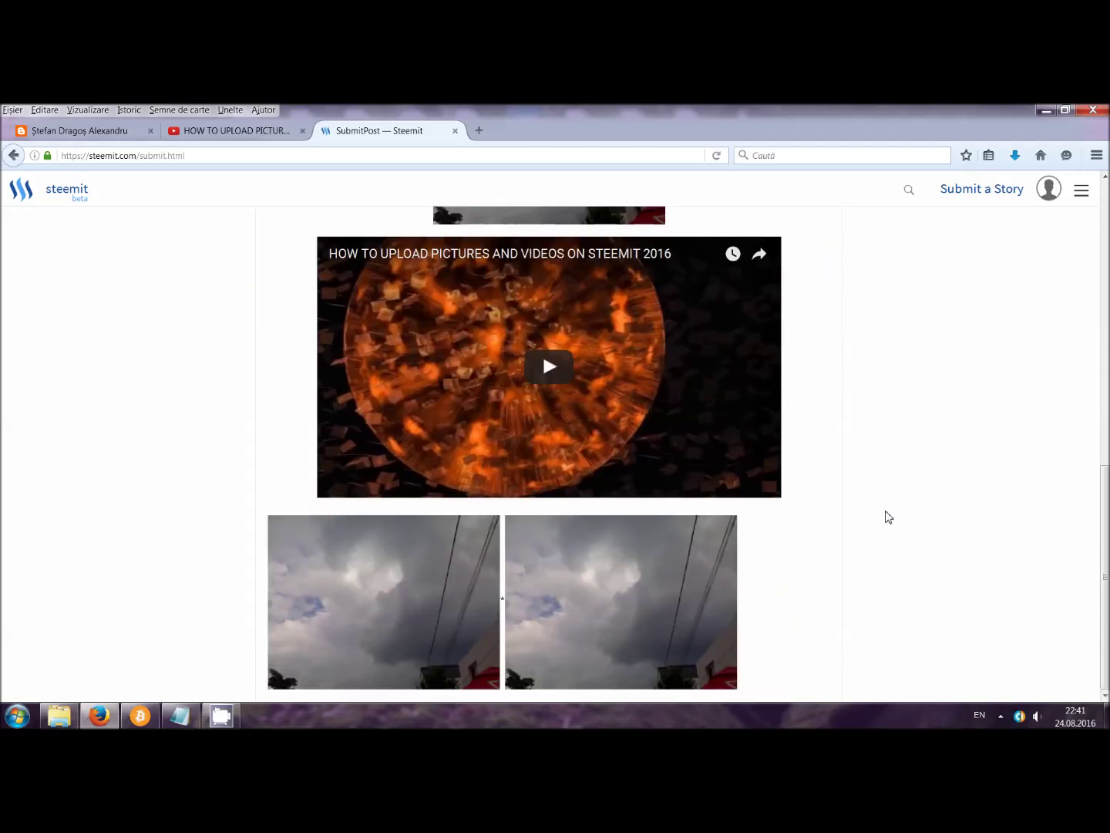
# Delete the asterisk between the Markdown image and the plain image link, and check the two pictures in the preview
pyautogui.scroll(13, 889, 529)
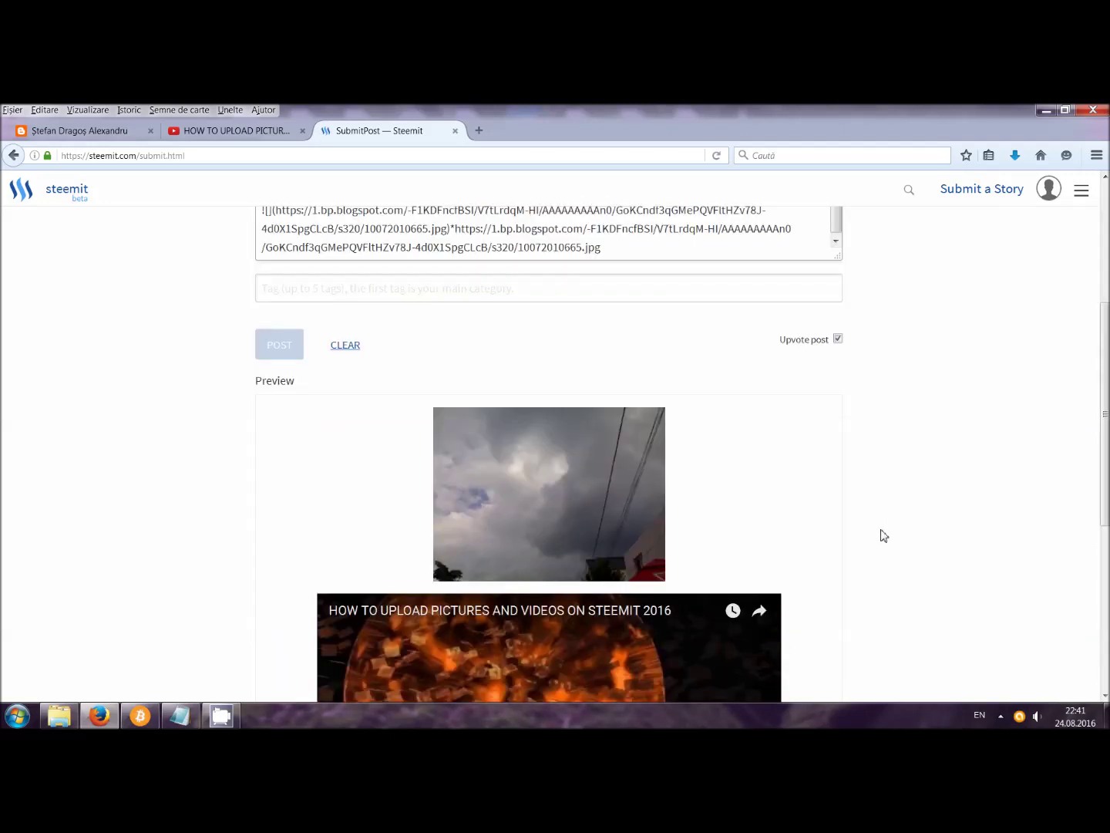
pyautogui.click(455, 373)
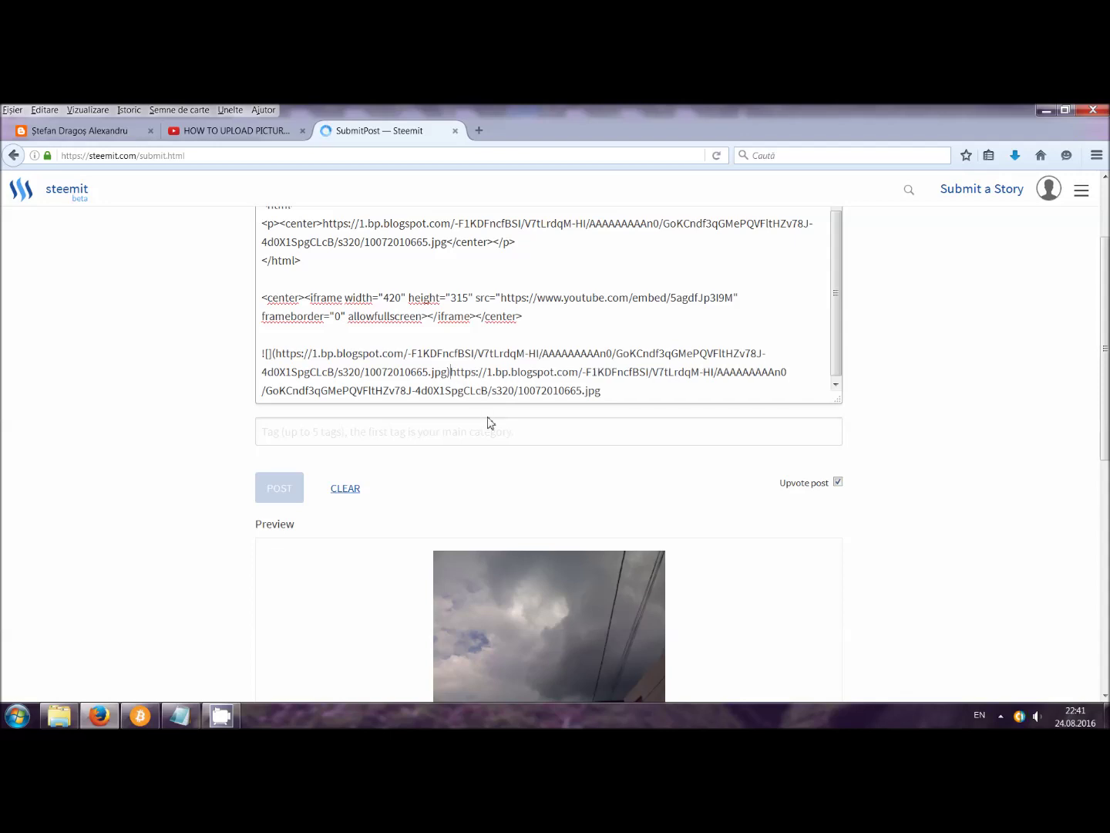
pyautogui.scroll(-13, 489, 421)
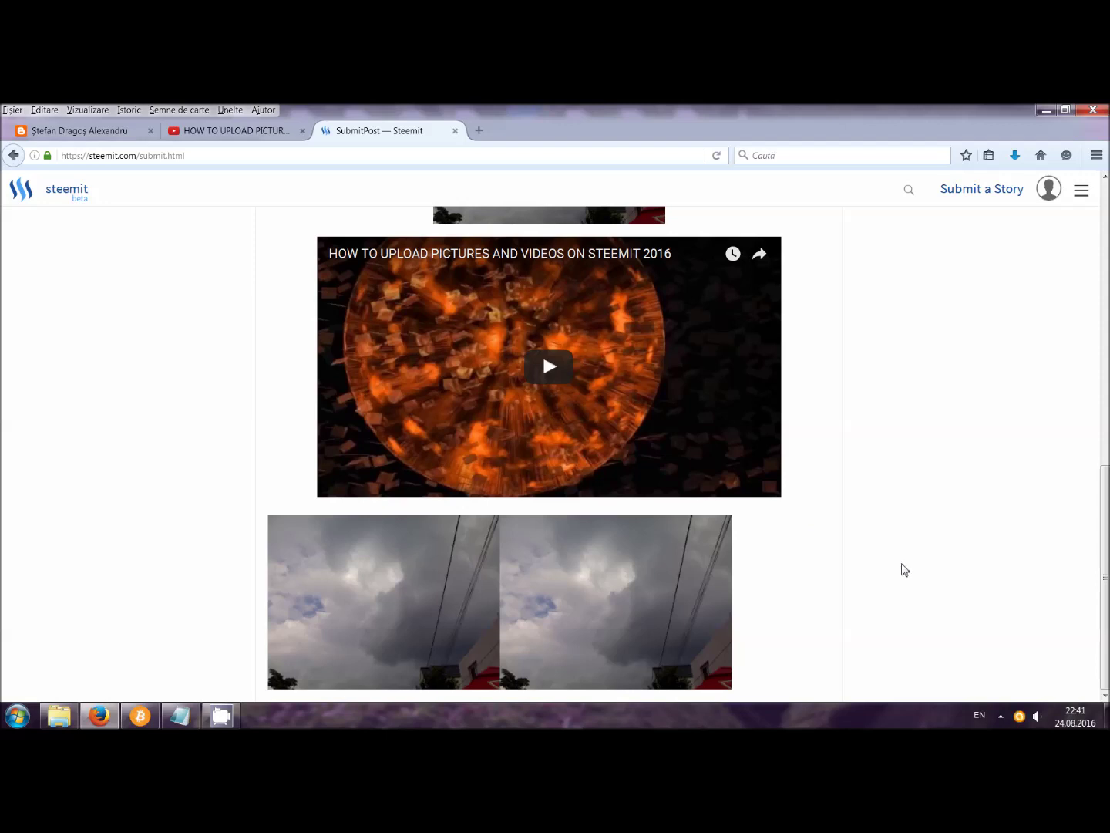
# Compare the Markdown and plain image links in the story body with how both pictures appear in the preview
pyautogui.scroll(15, 904, 570)
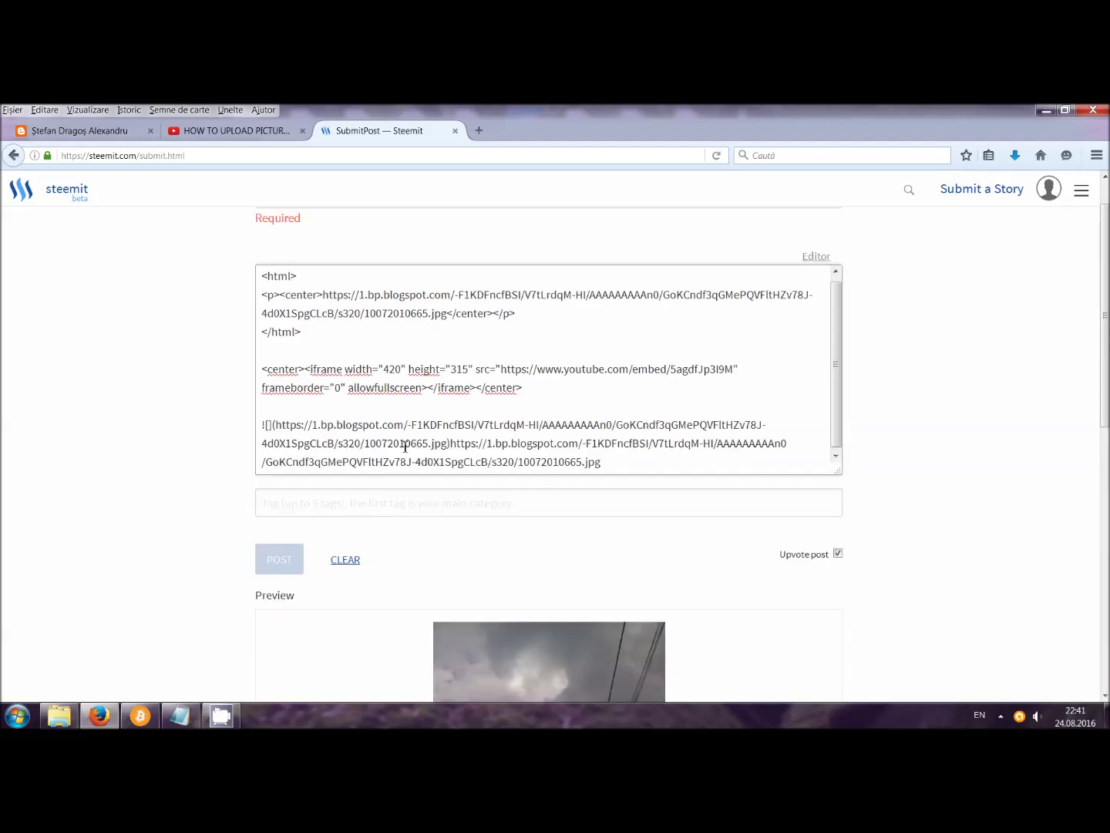
pyautogui.scroll(-15, 686, 540)
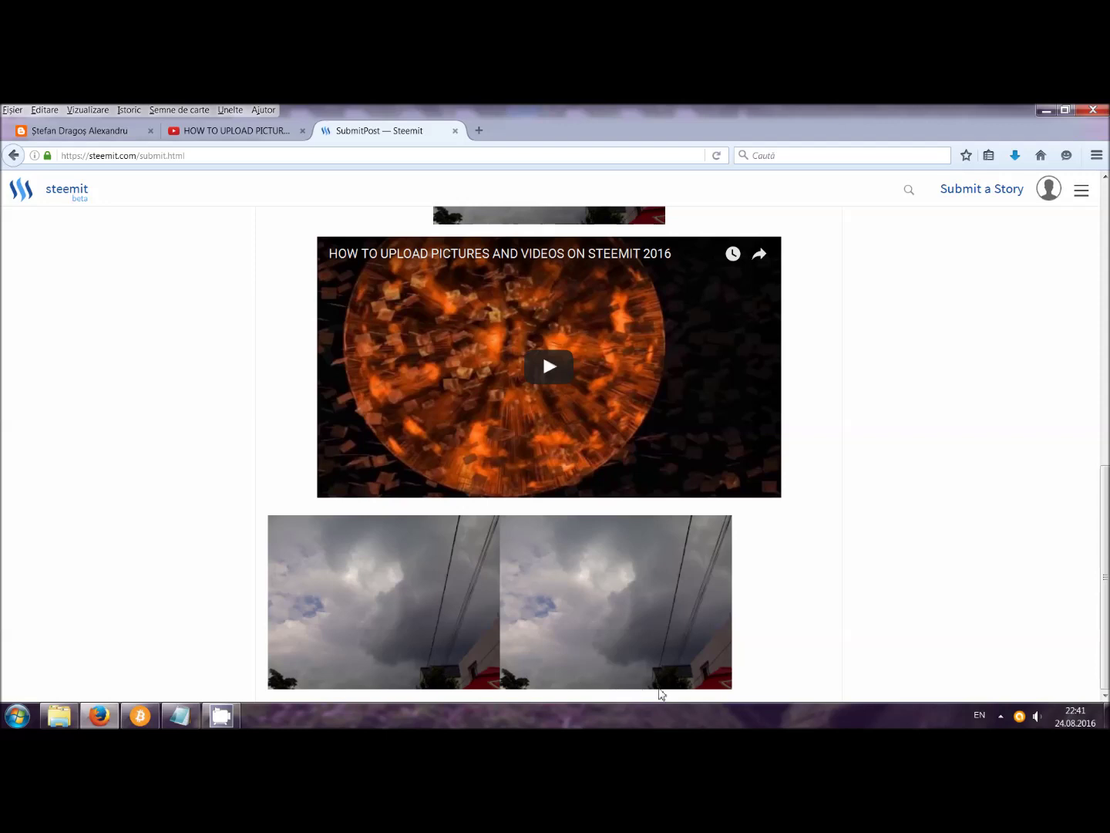
pyautogui.scroll(5, 636, 663)
pyautogui.scroll(-5, 637, 664)
pyautogui.scroll(4, 686, 603)
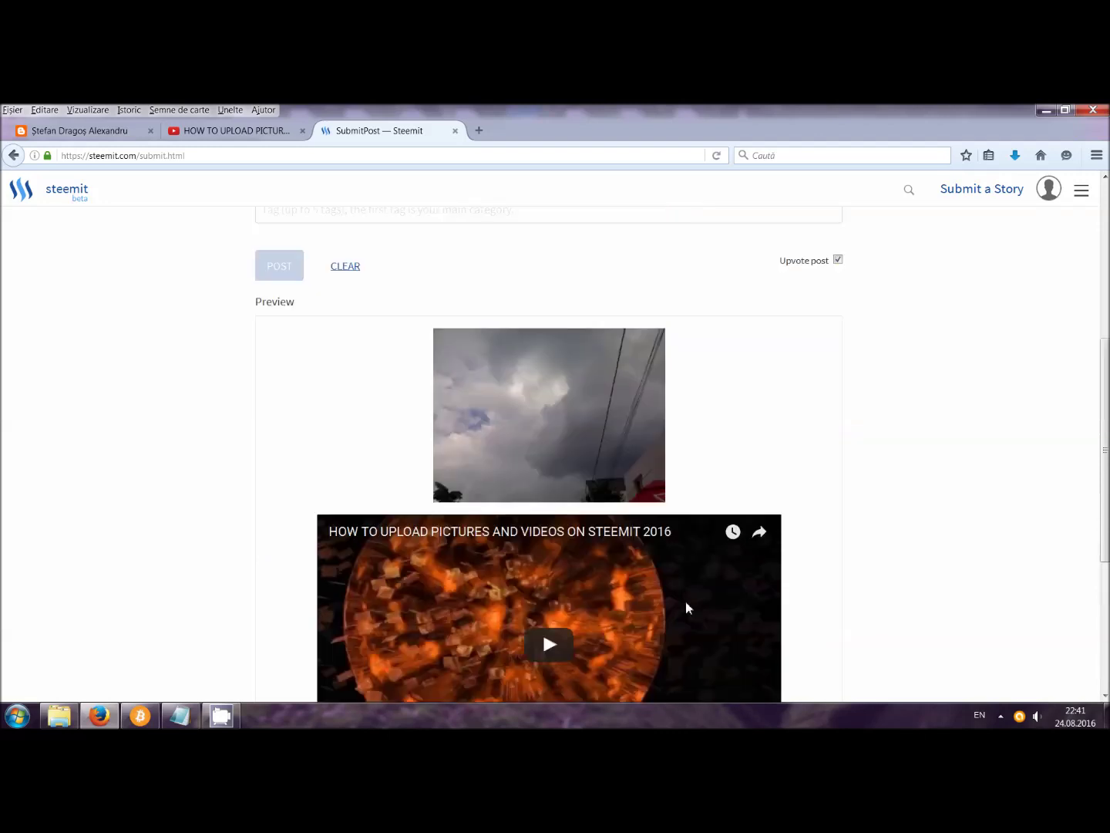
pyautogui.scroll(-2, 686, 605)
pyautogui.scroll(-3, 555, 471)
pyautogui.scroll(4, 558, 483)
pyautogui.scroll(-5, 759, 628)
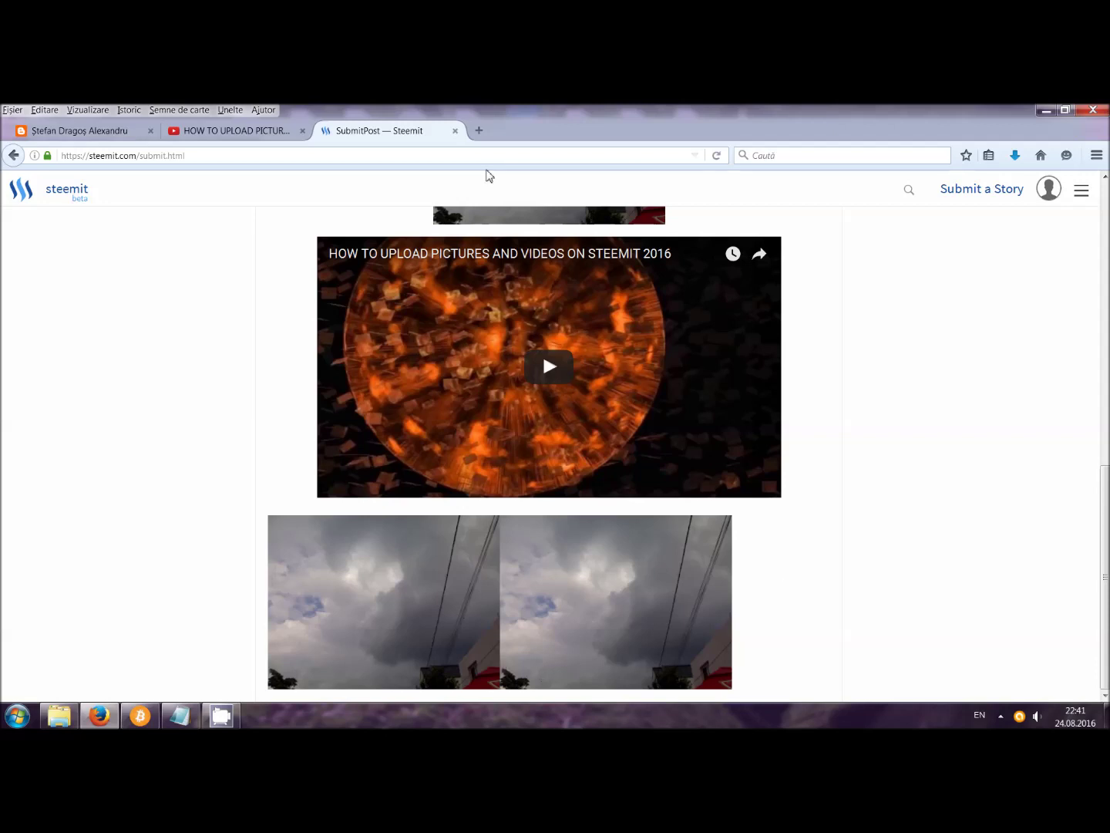
pyautogui.scroll(13, 582, 507)
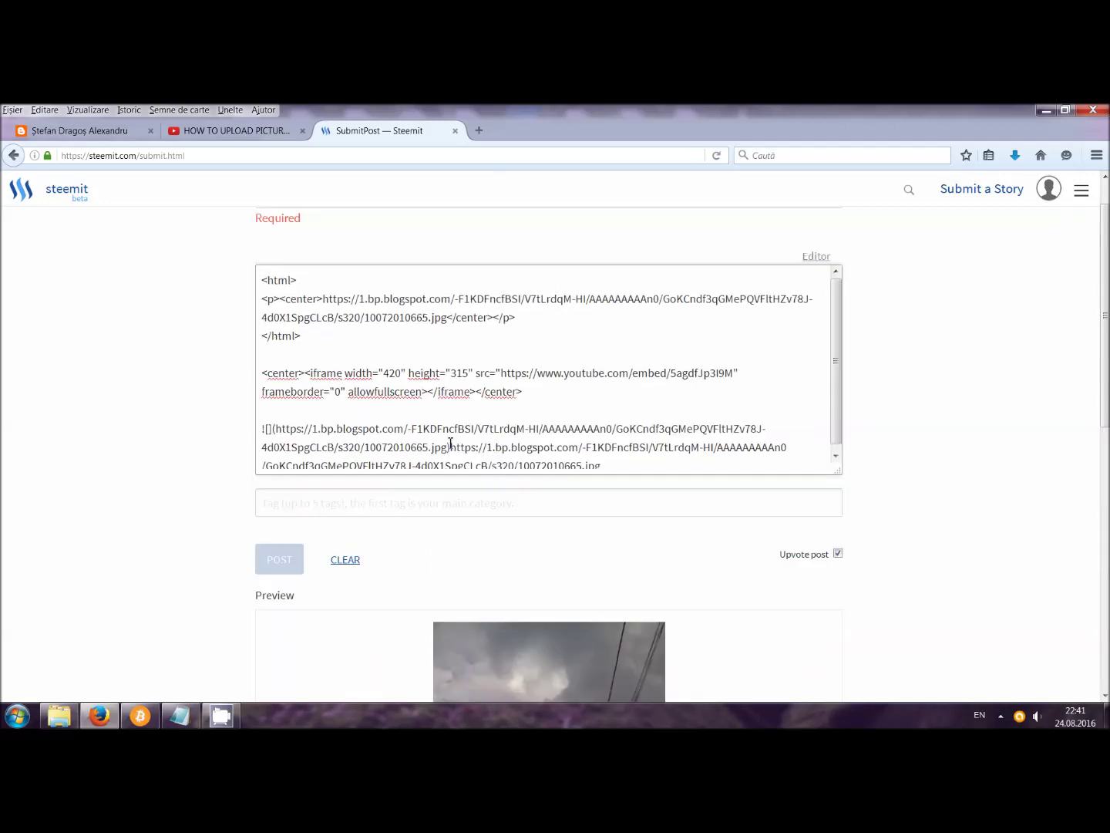
pyautogui.scroll(-1, 427, 466)
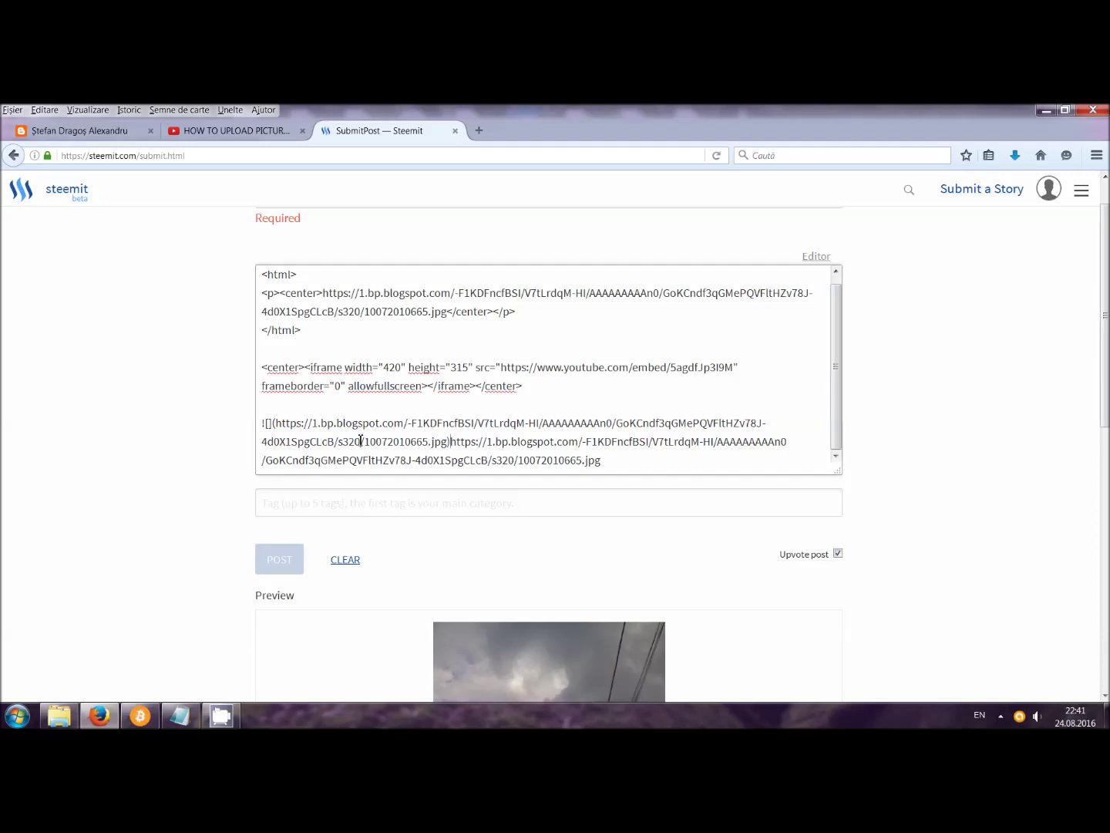
# Highlight the ![]( prefix of the Markdown image, view the YouTube video page, and return to the Steemit story
pyautogui.click(263, 427)
pyautogui.moveTo(265, 434)
pyautogui.mouseDown()
pyautogui.moveTo(266, 444)
pyautogui.moveTo(277, 428)
pyautogui.mouseUp()
pyautogui.click(275, 133)
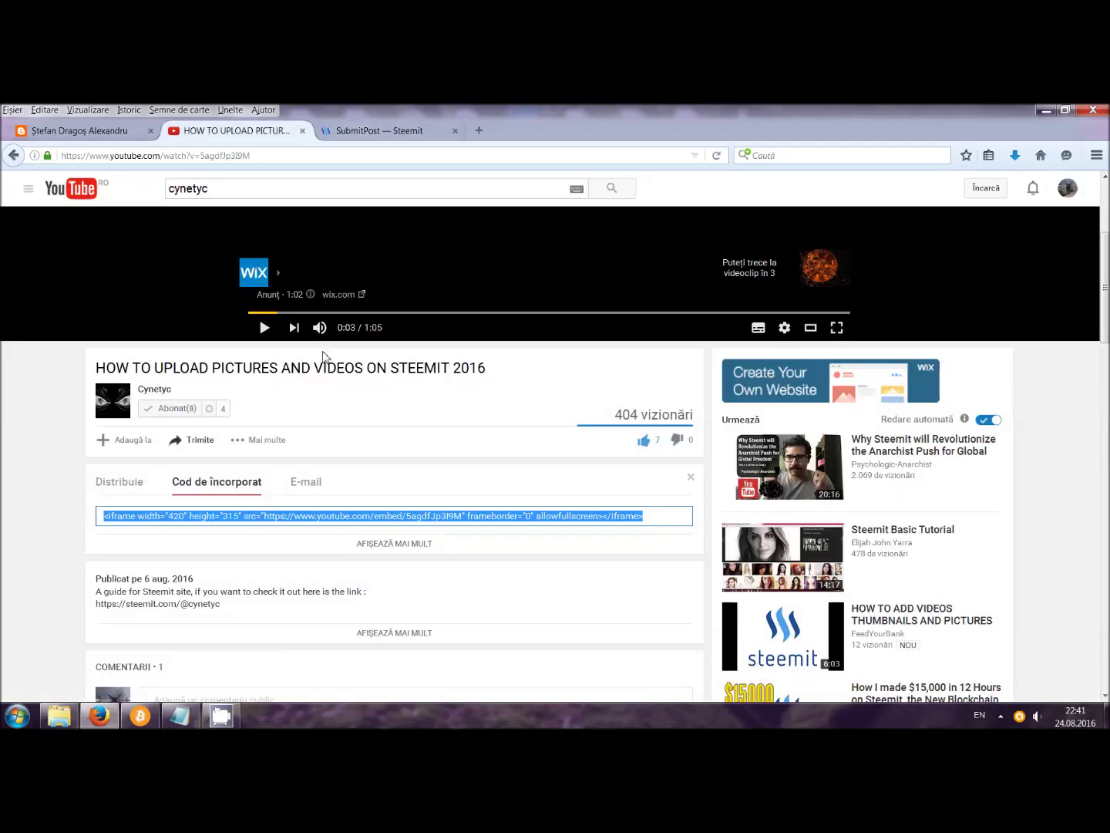
pyautogui.scroll(3, 390, 416)
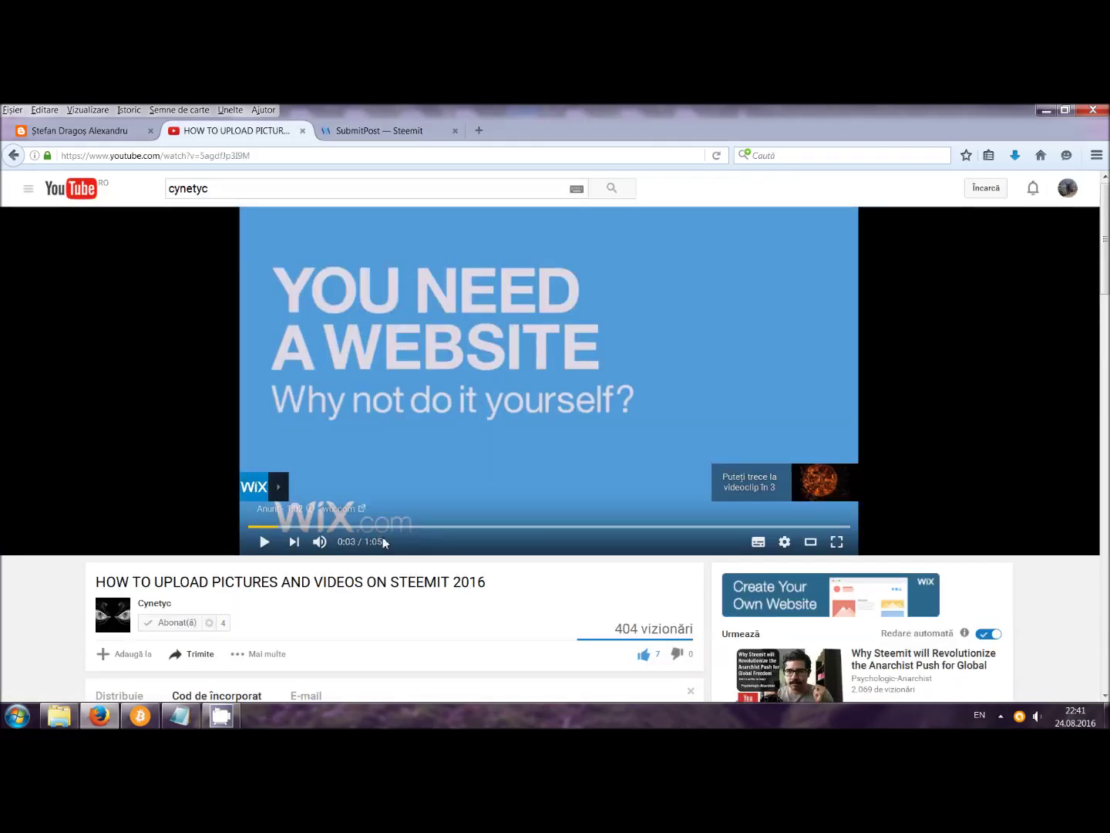
pyautogui.click(399, 143)
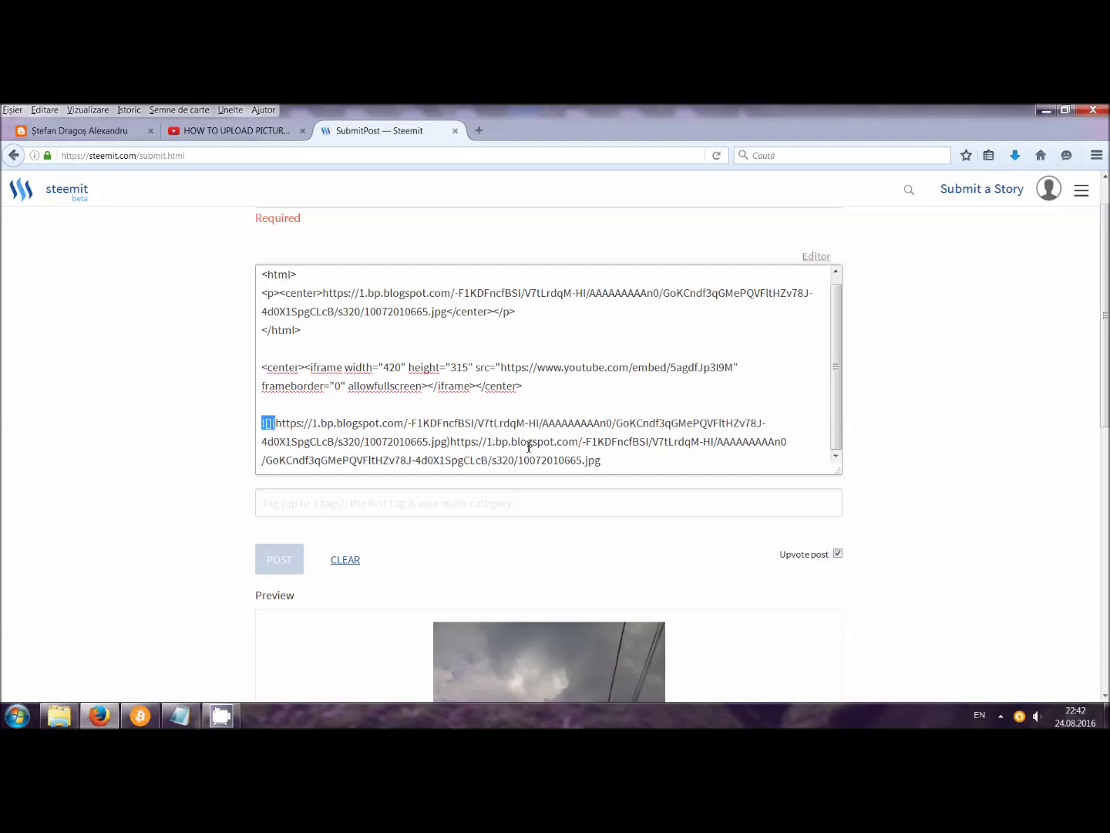
# Deselect the Markdown prefix and recheck the last two pictures in the preview against the story code
pyautogui.click(584, 446)
pyautogui.scroll(-7, 556, 474)
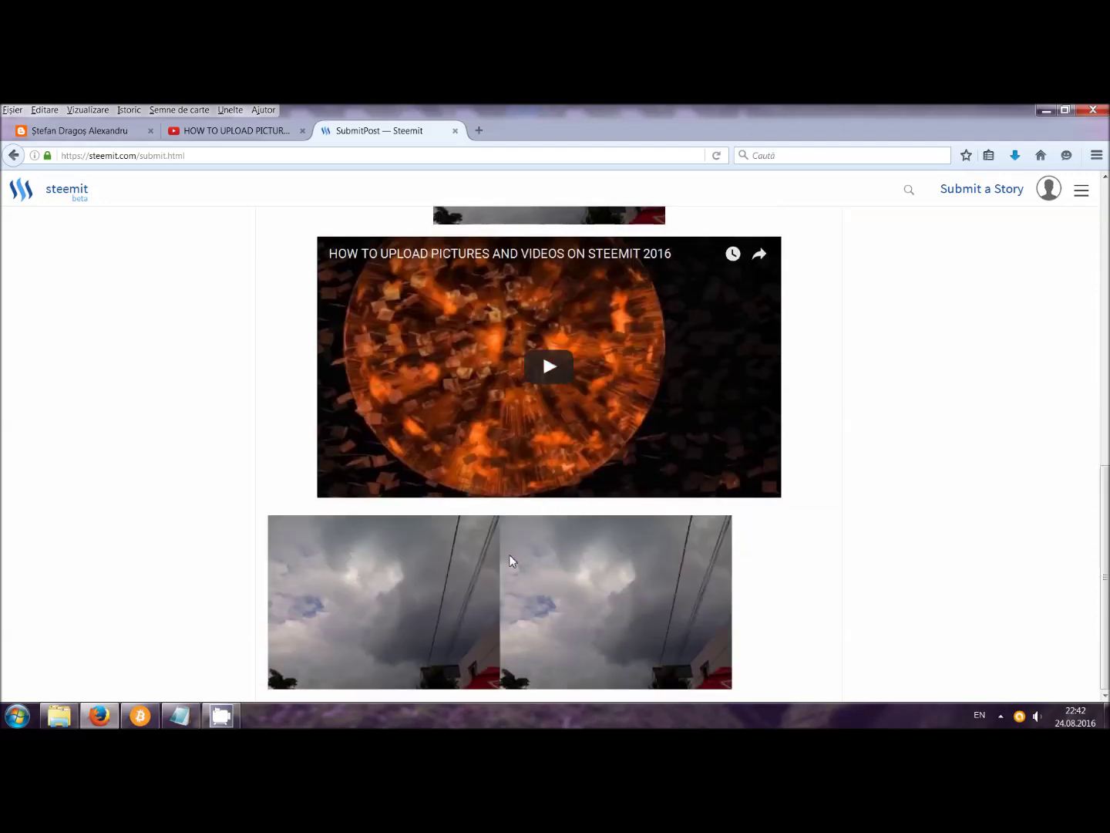
pyautogui.scroll(7, 510, 560)
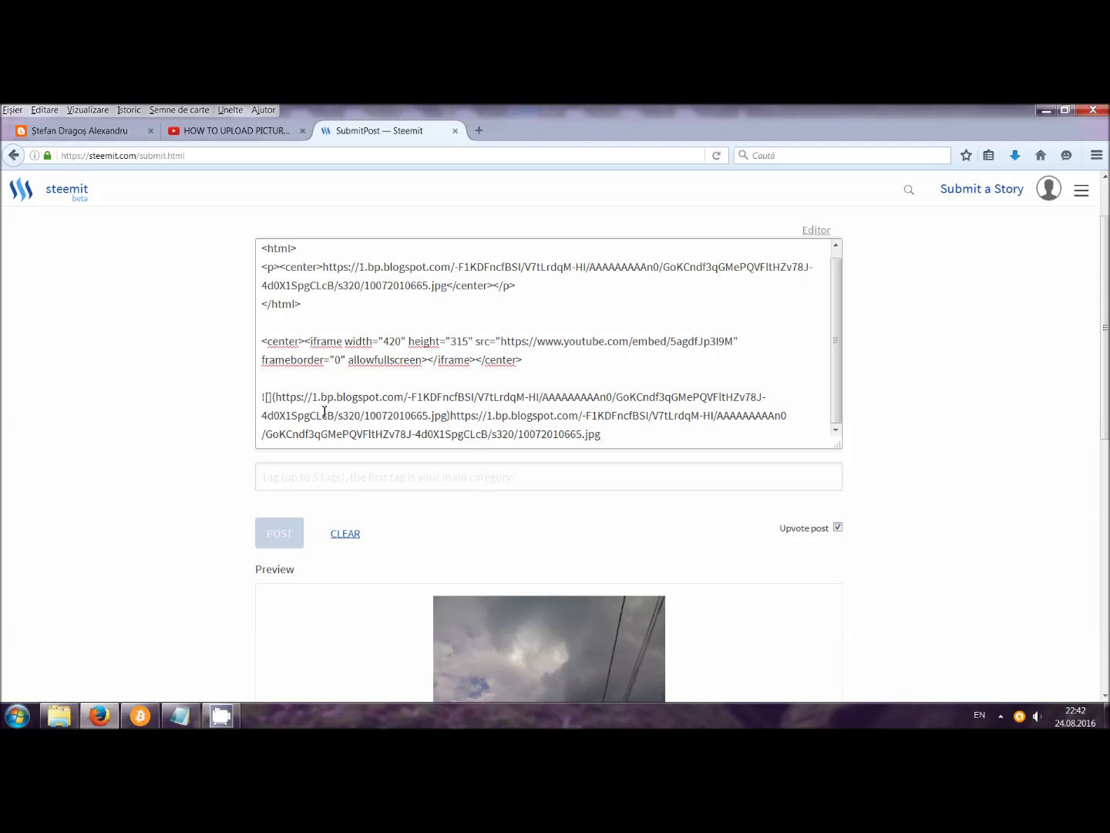
# Highlight the whole Markdown image code in the story body, then deselect it at the start of the plain image link
pyautogui.moveTo(262, 398); pyautogui.dragTo(451, 401)
pyautogui.click(529, 388)
pyautogui.moveTo(529, 388); pyautogui.dragTo(451, 423)
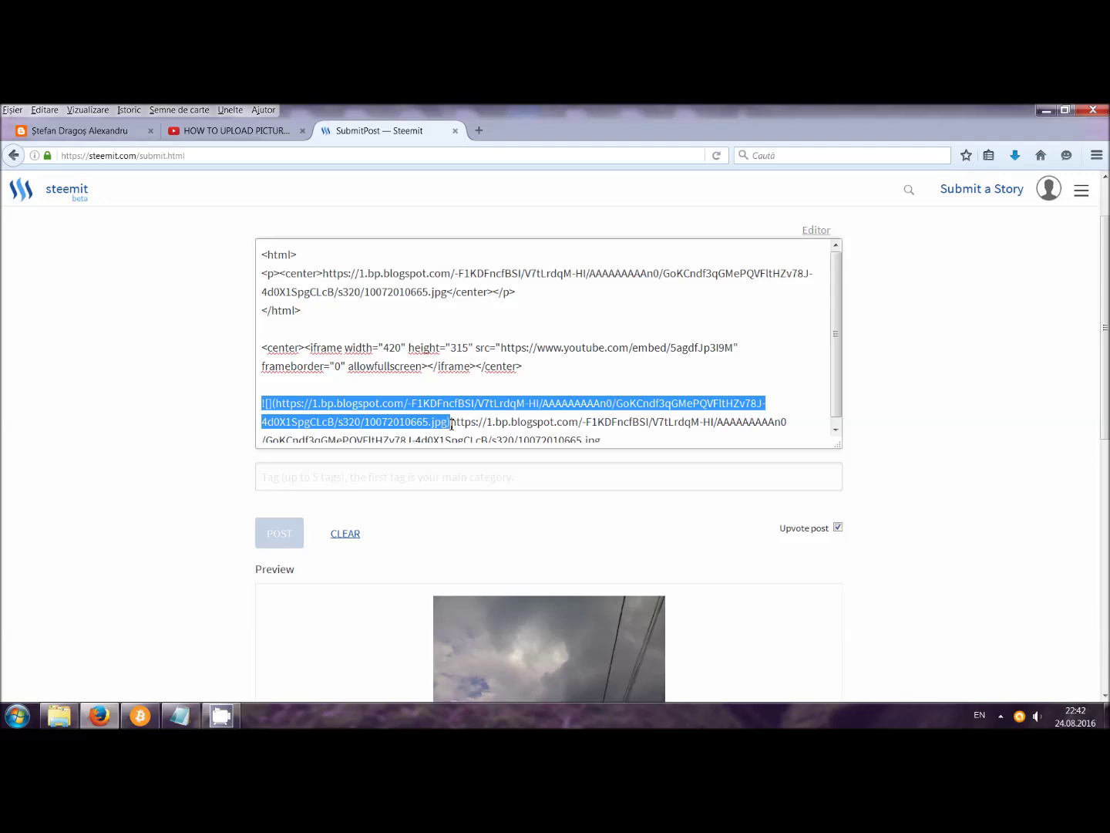
pyautogui.click(452, 422)
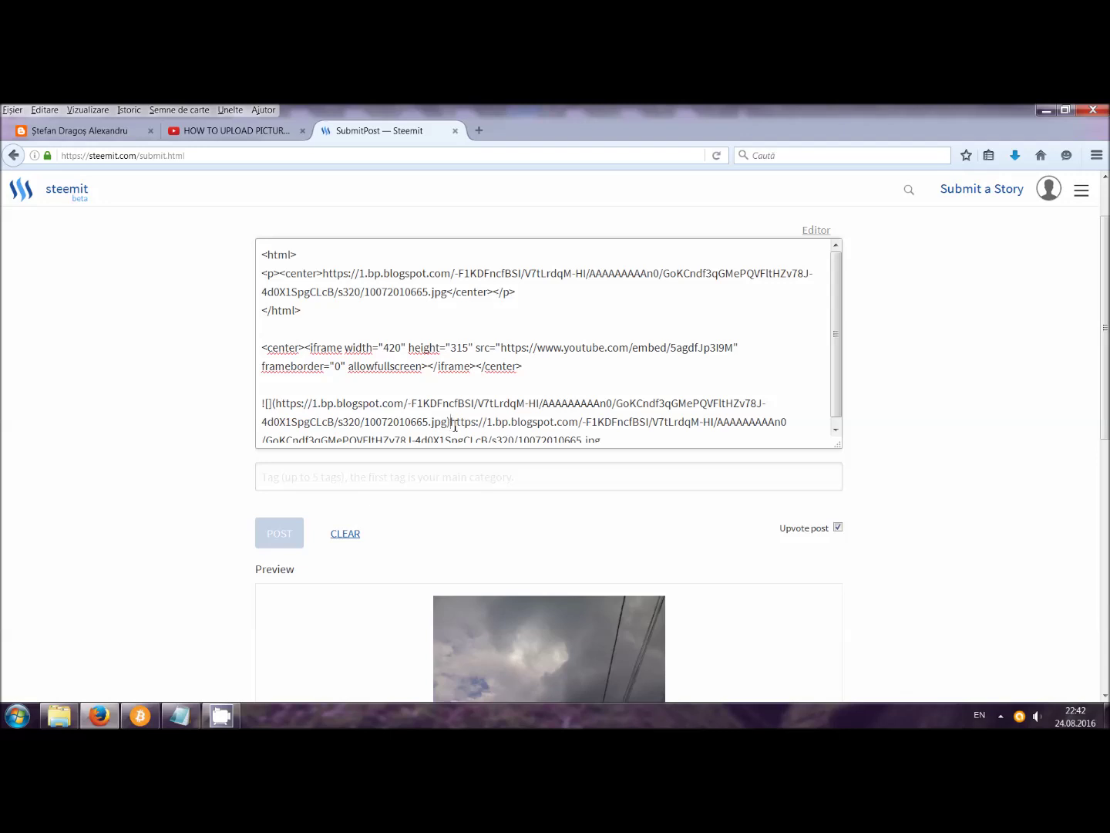
pyautogui.scroll(-1, 486, 422)
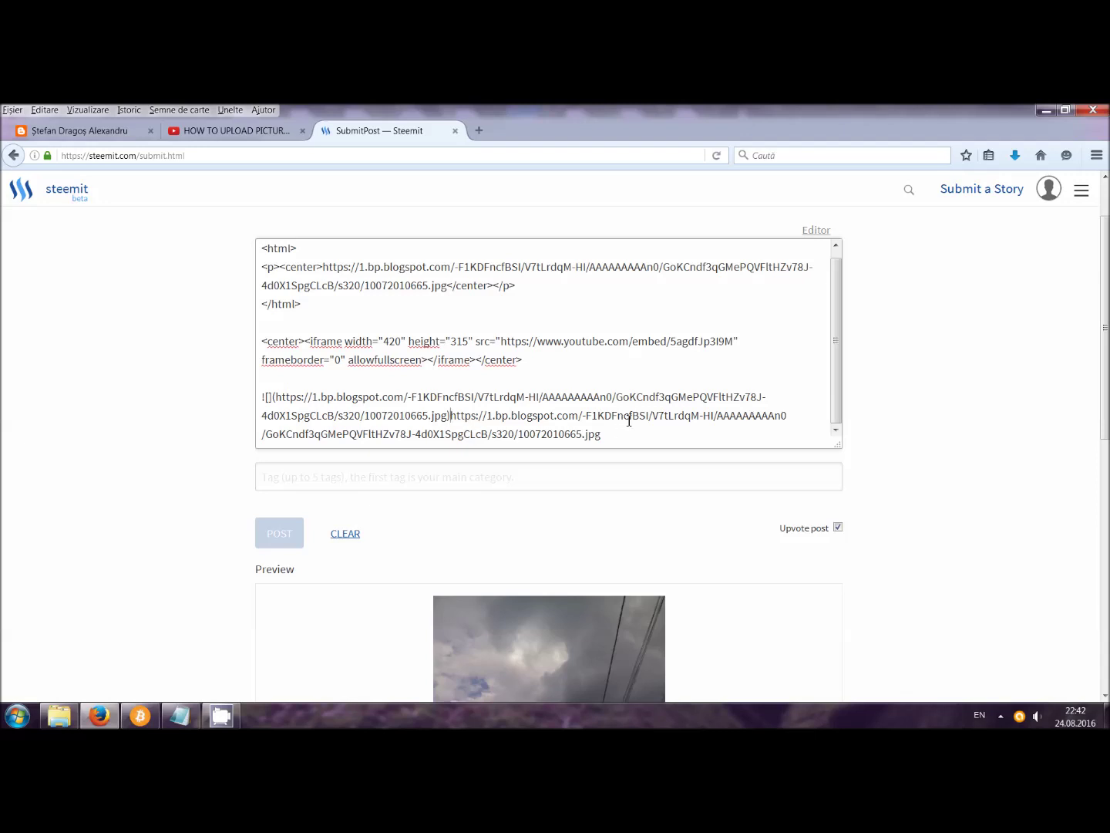
# Review the centered picture, the embedded video and the two side-by-side pictures in the preview against the story code
pyautogui.scroll(-3, 808, 412)
pyautogui.scroll(1, 836, 278)
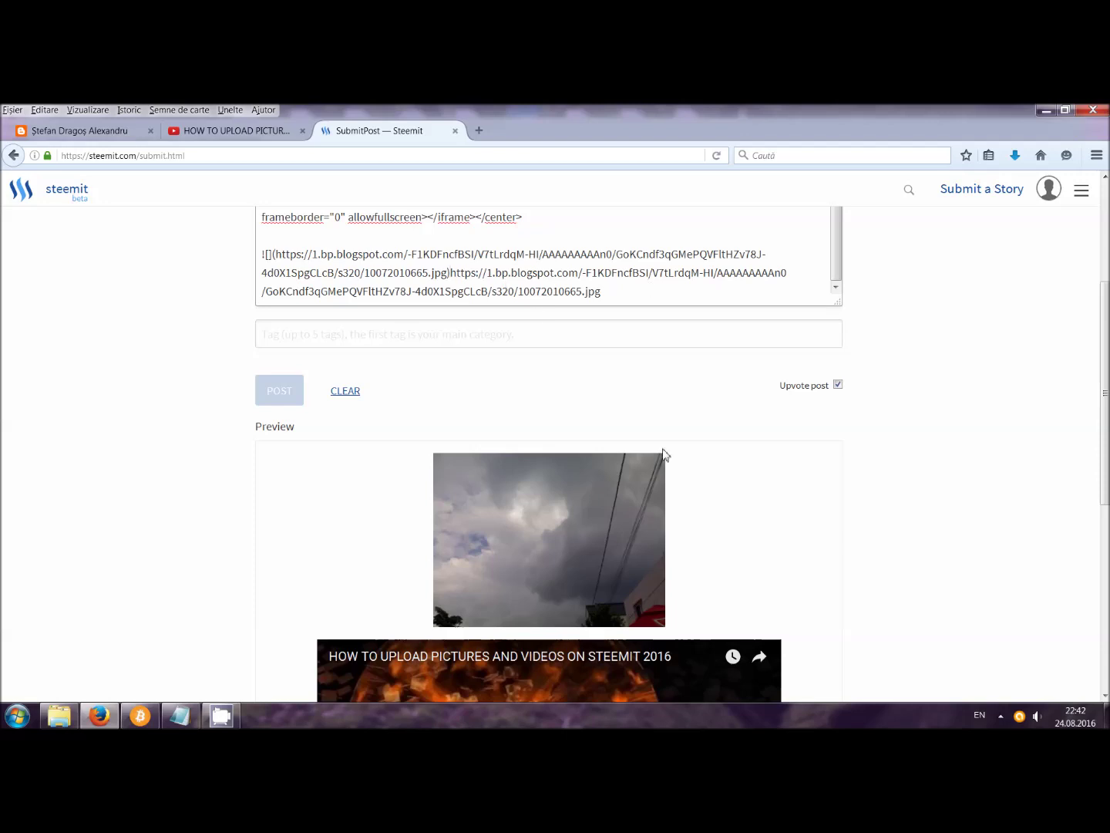
pyautogui.scroll(-7, 663, 455)
pyautogui.scroll(3, 647, 476)
pyautogui.scroll(-3, 649, 475)
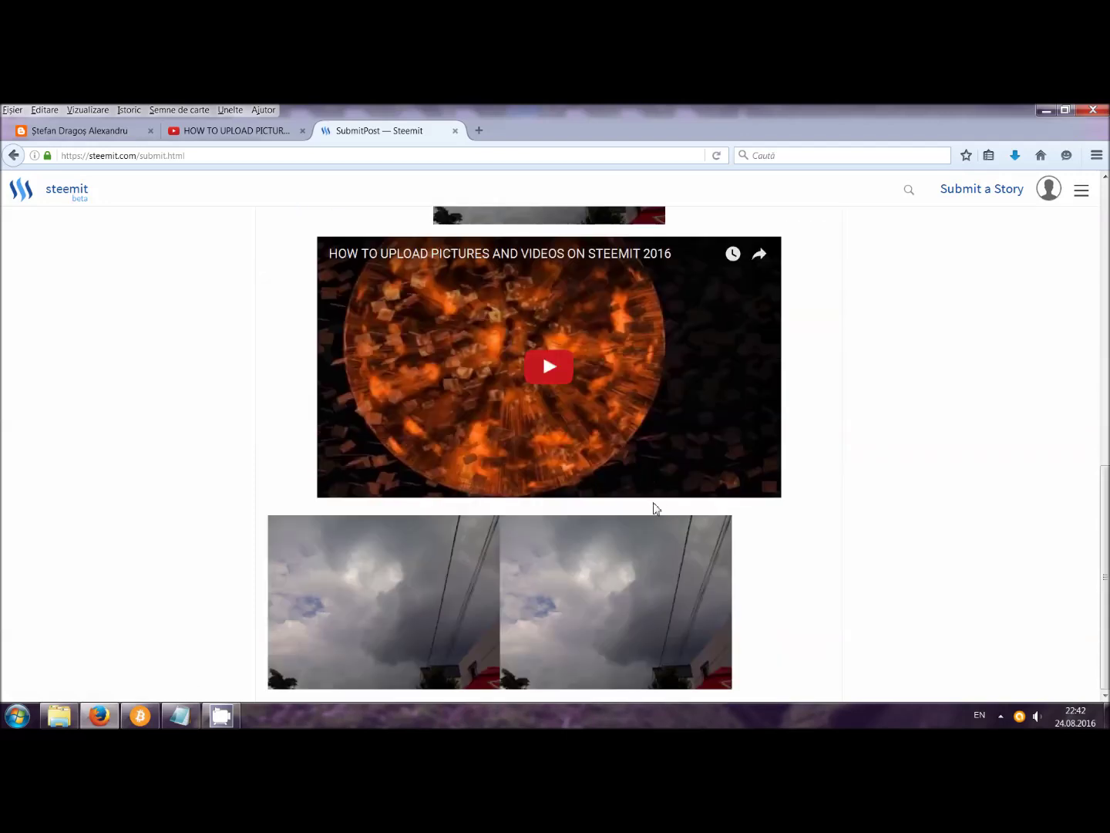
pyautogui.scroll(4, 569, 387)
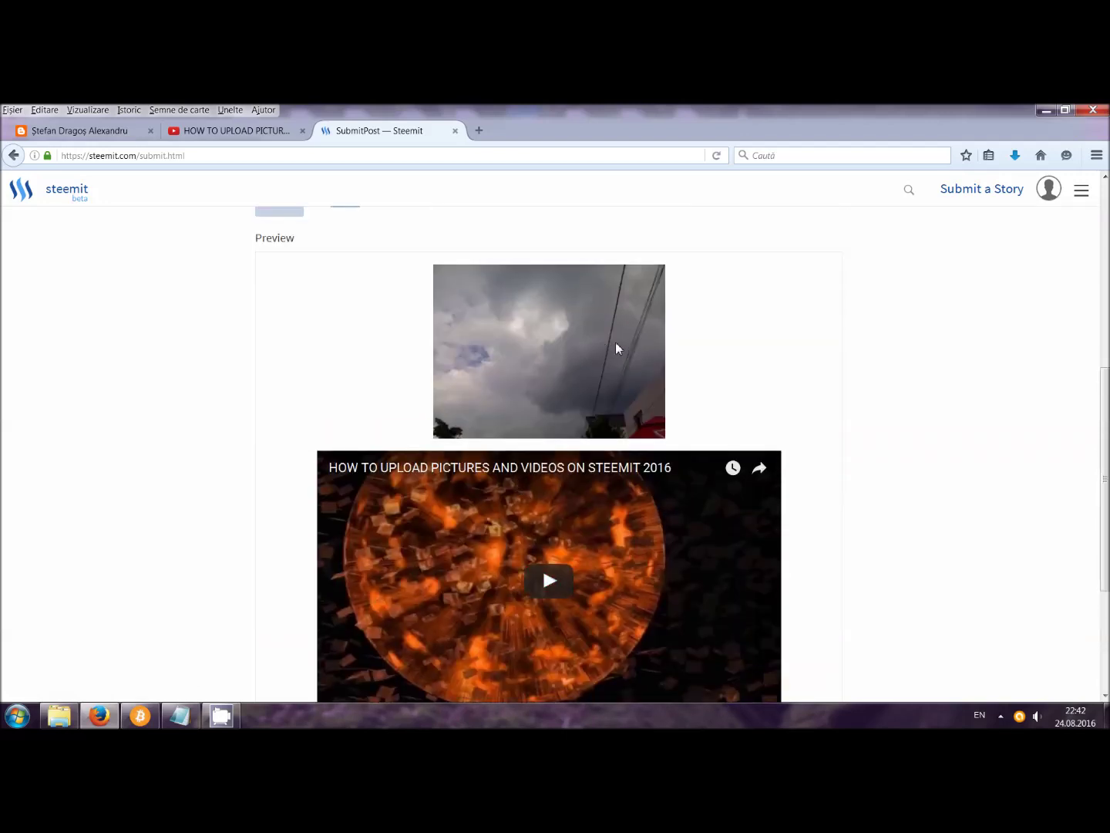
pyautogui.scroll(-4, 714, 532)
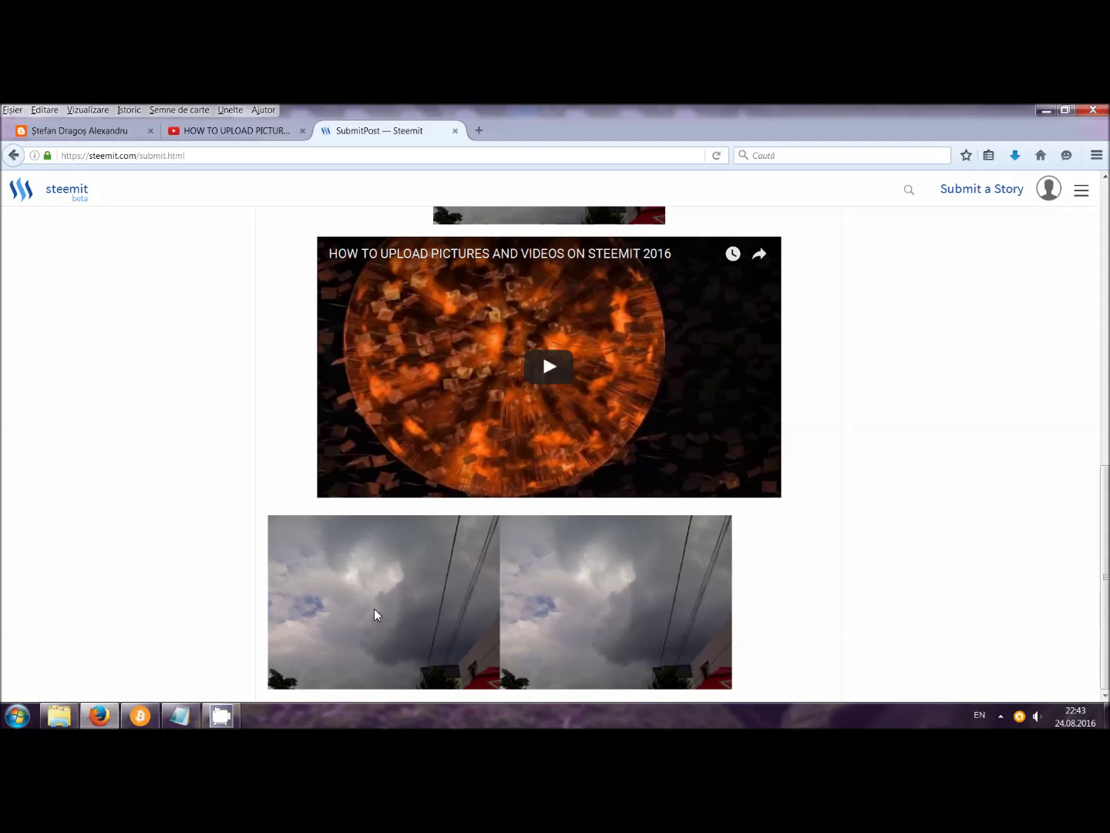
pyautogui.scroll(8, 374, 608)
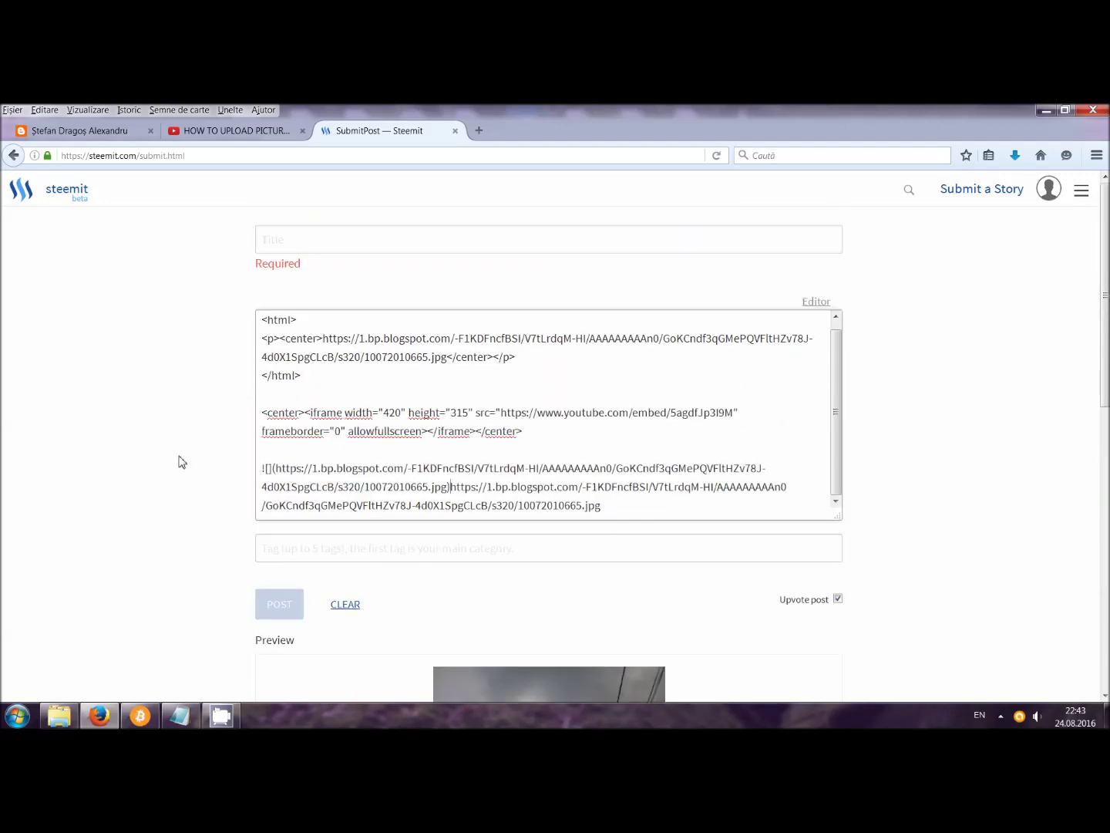
pyautogui.scroll(-8, 178, 461)
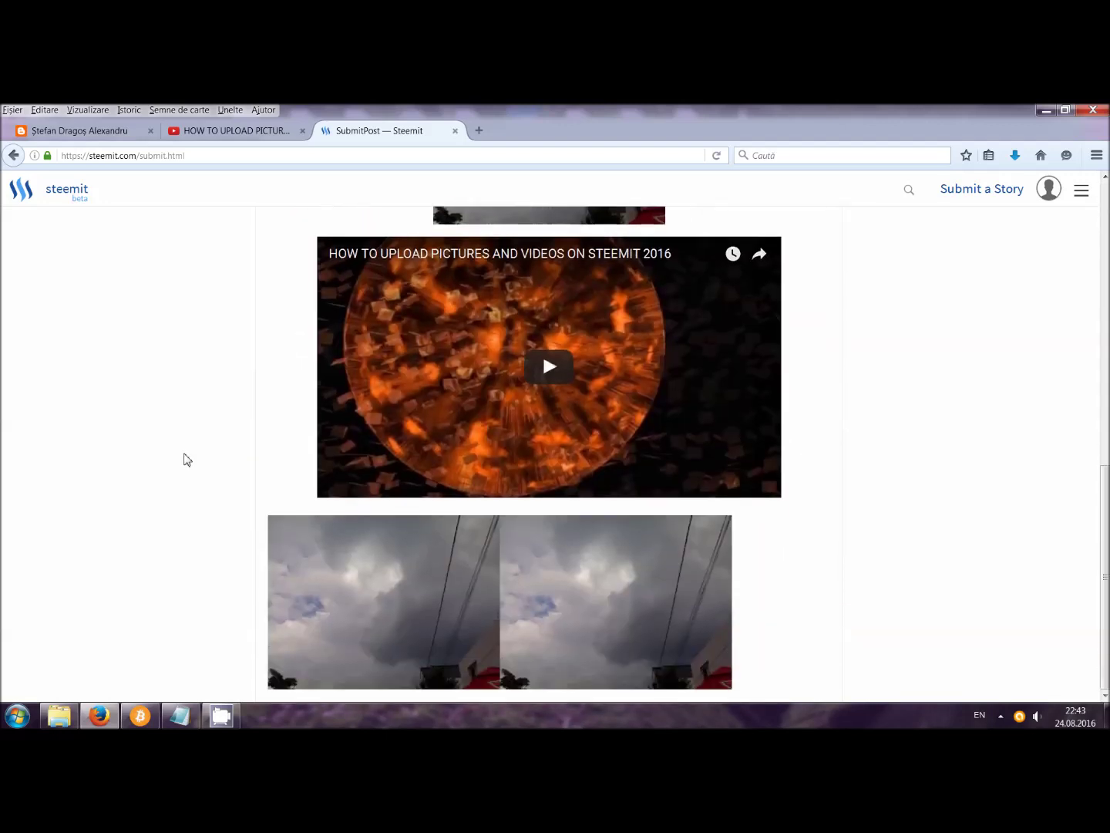
pyautogui.scroll(3, 183, 459)
pyautogui.scroll(3, 184, 461)
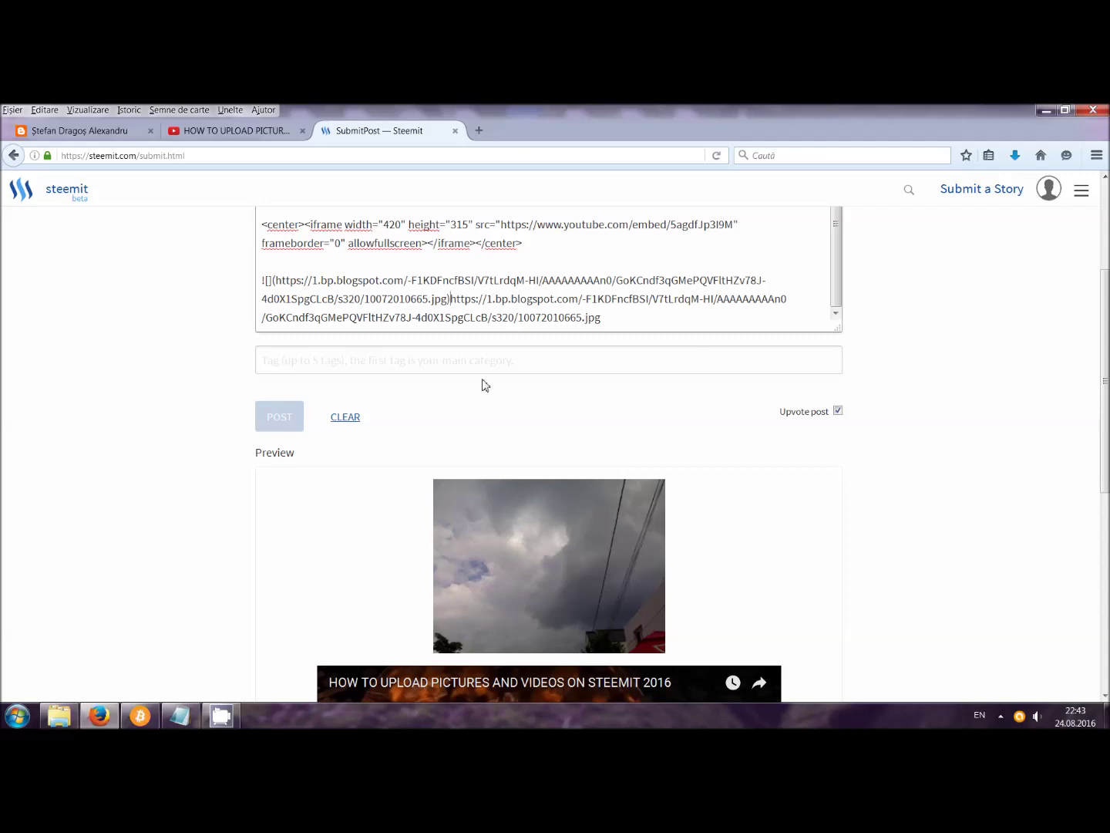
# View the embed code on the YouTube video page, and return to the Steemit story to recheck its preview and code
pyautogui.click(270, 133)
pyautogui.scroll(-8, 351, 454)
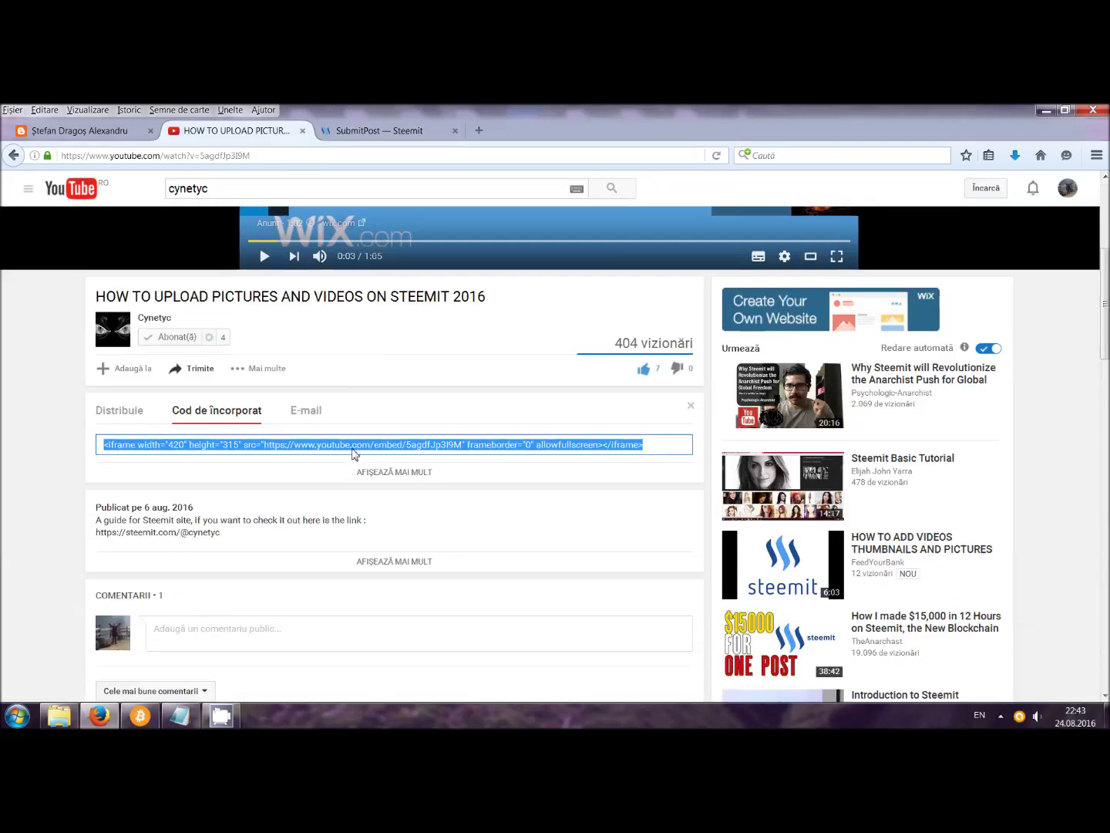
pyautogui.scroll(8, 357, 455)
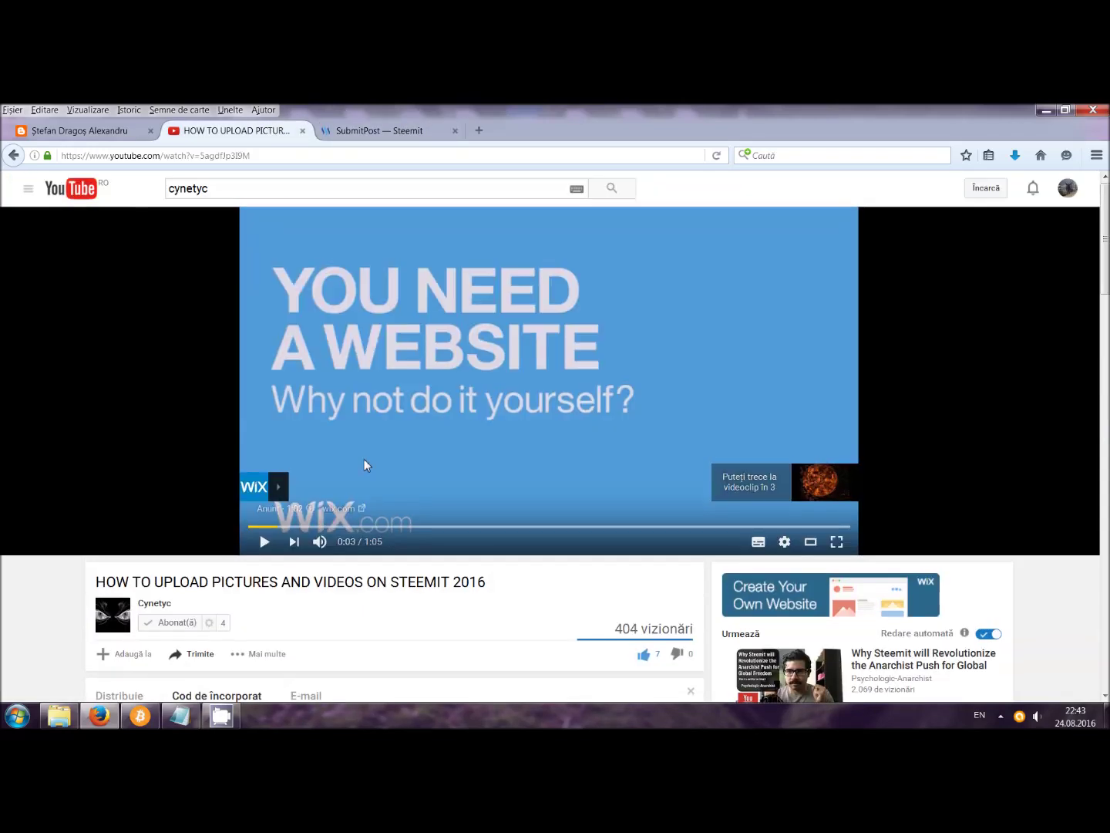
pyautogui.click(379, 131)
pyautogui.scroll(-3, 461, 385)
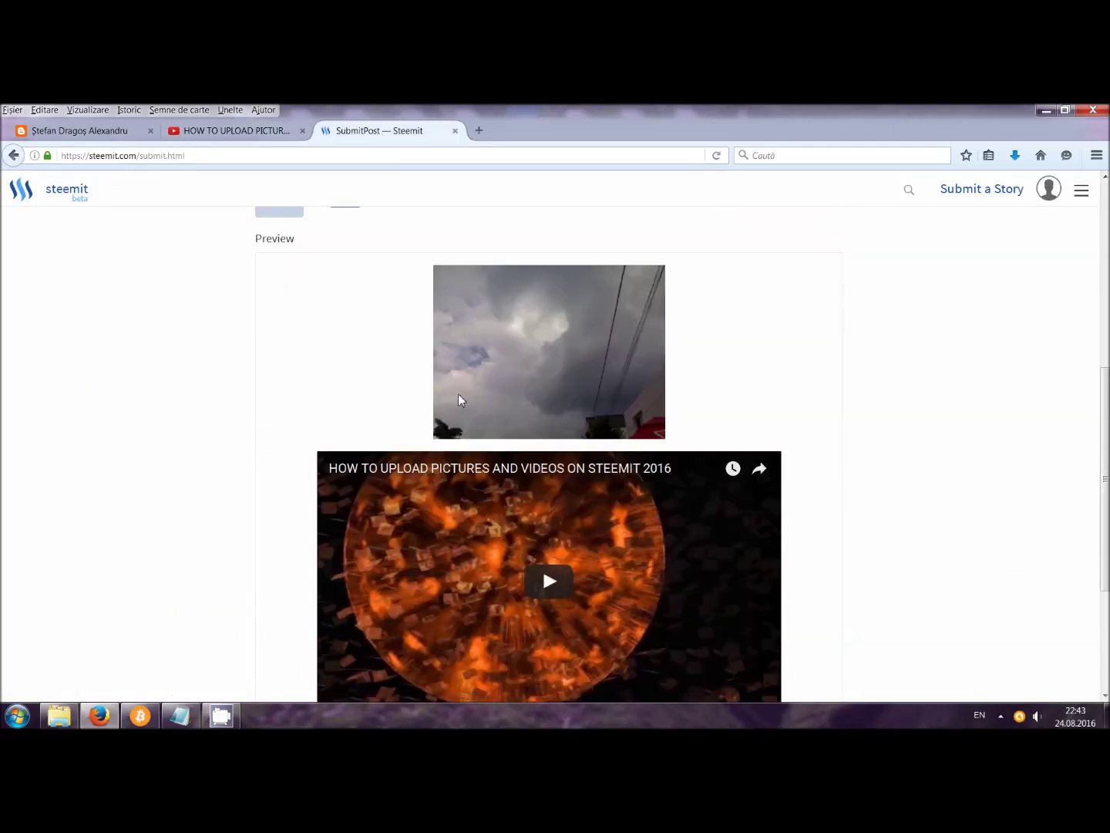
pyautogui.scroll(5, 458, 399)
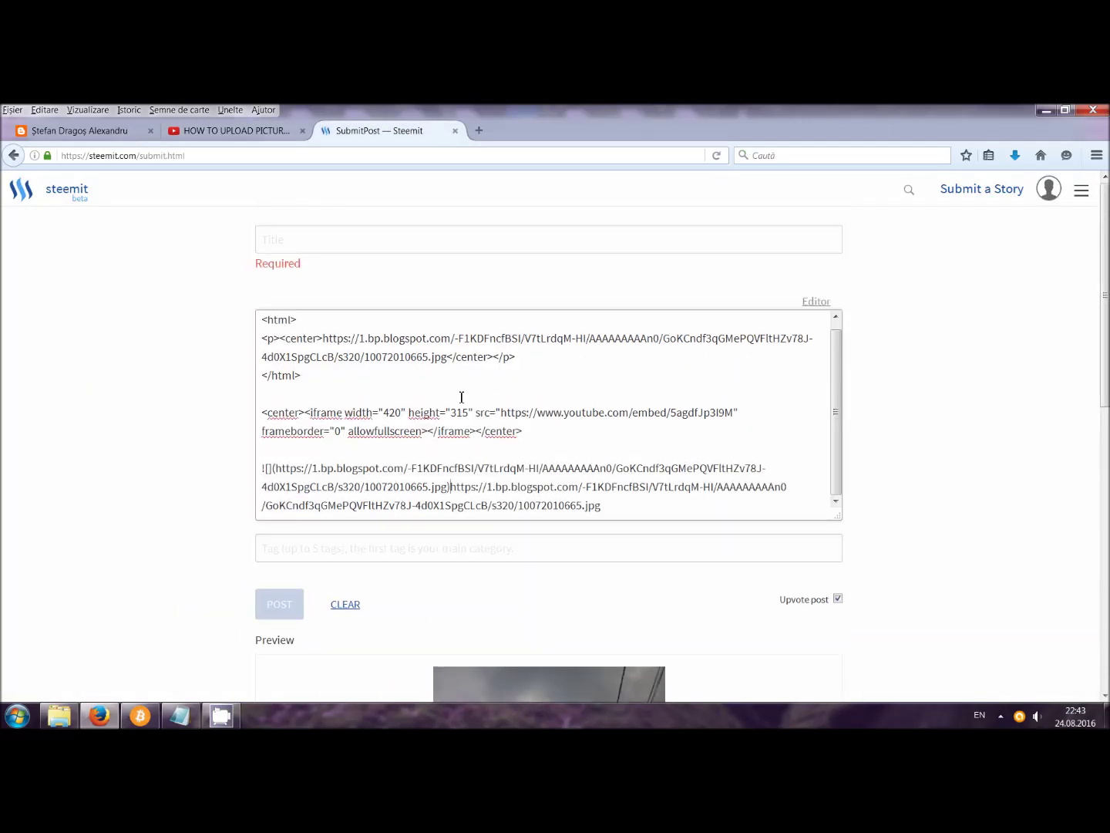